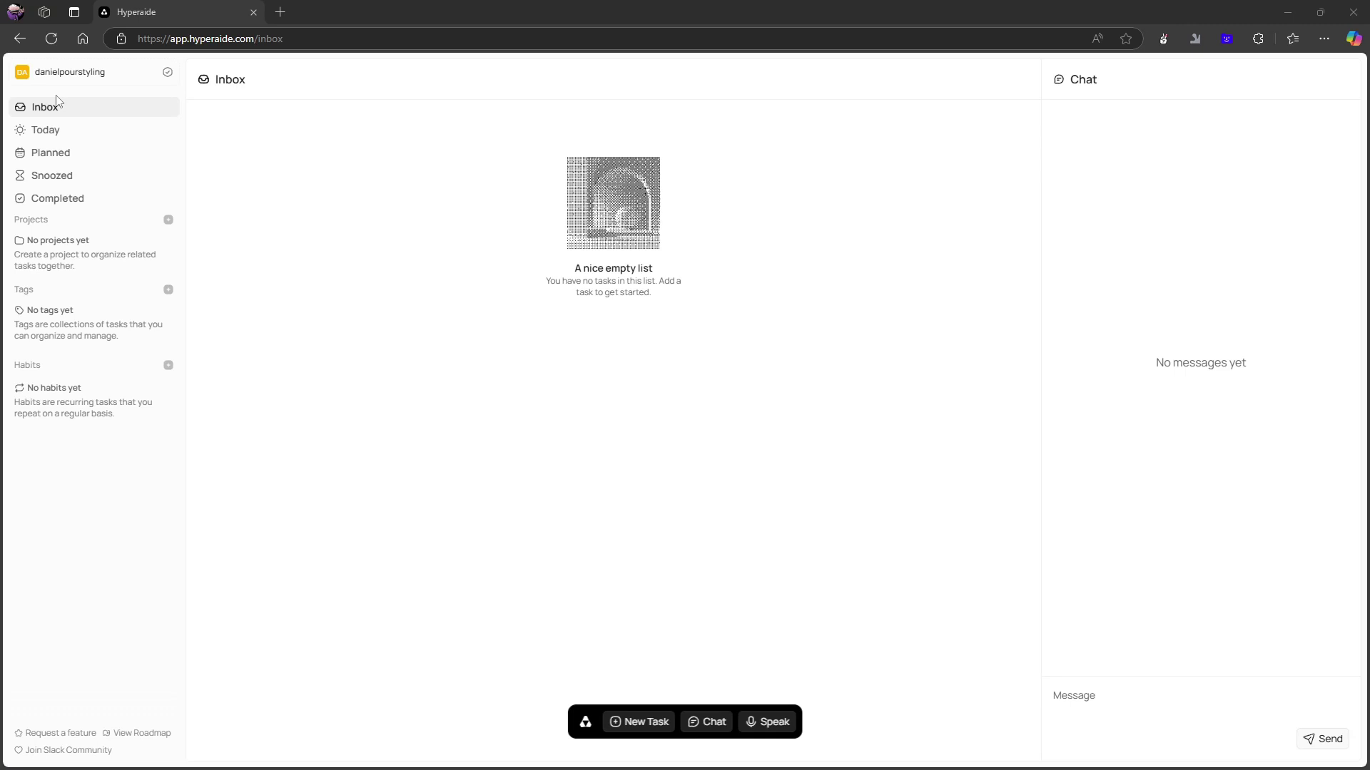
Browse the Today, Planned, Snoozed and Completed lists, which are all still empty.
left_click(60, 128)
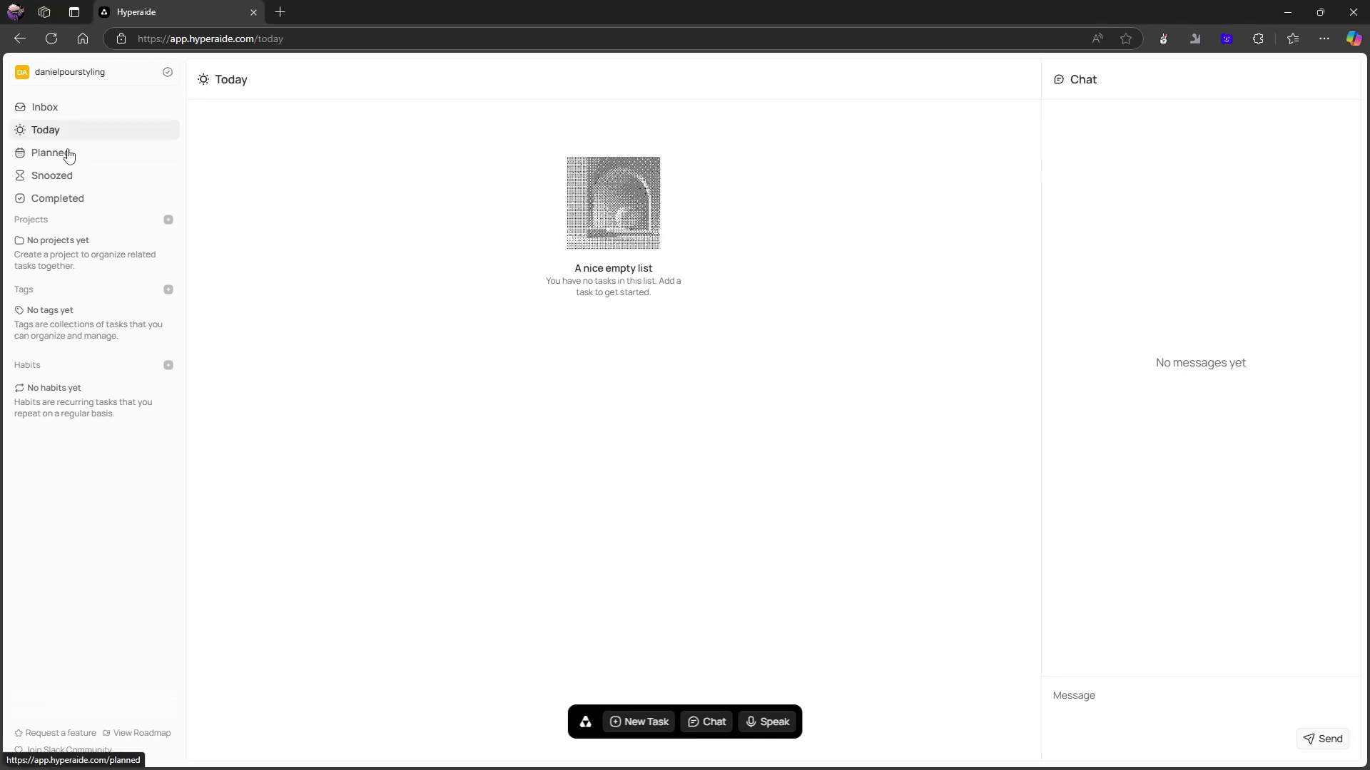
left_click(68, 155)
left_click(61, 180)
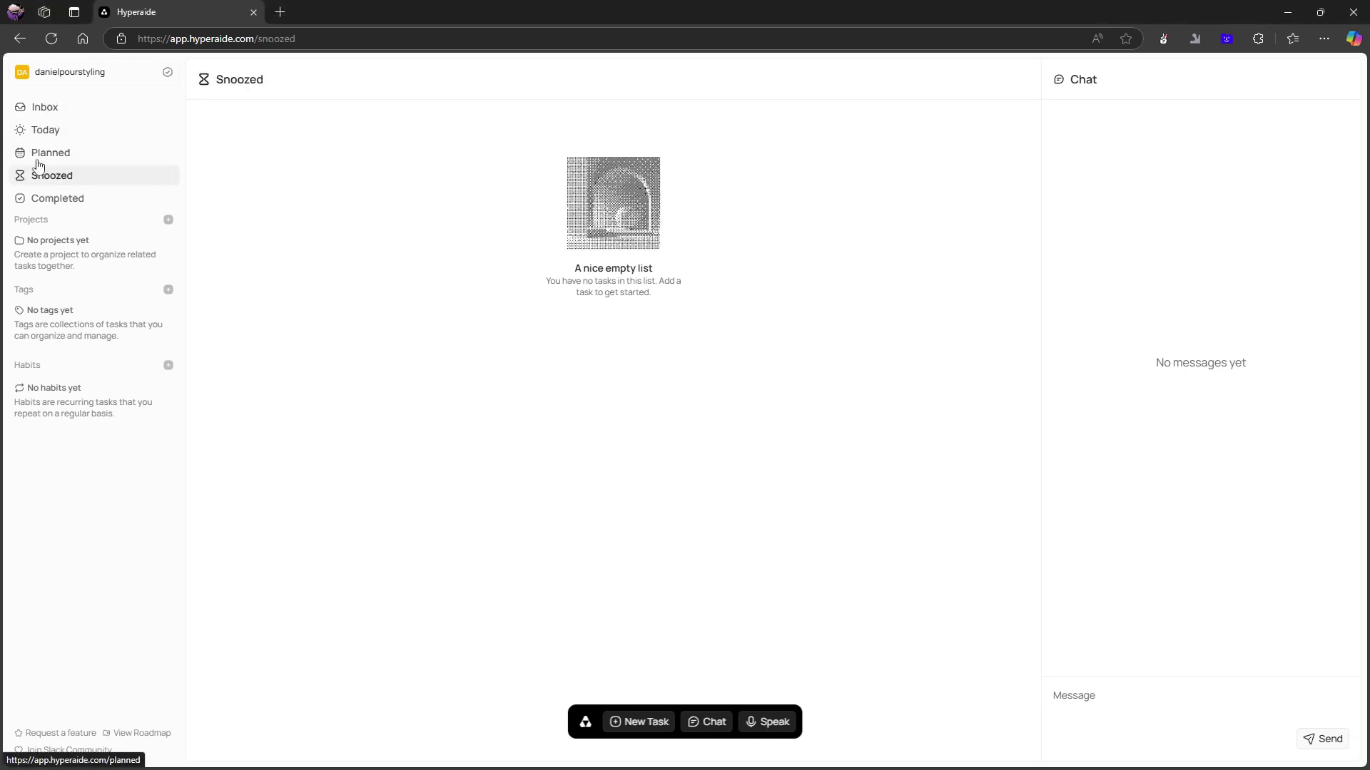
left_click(70, 203)
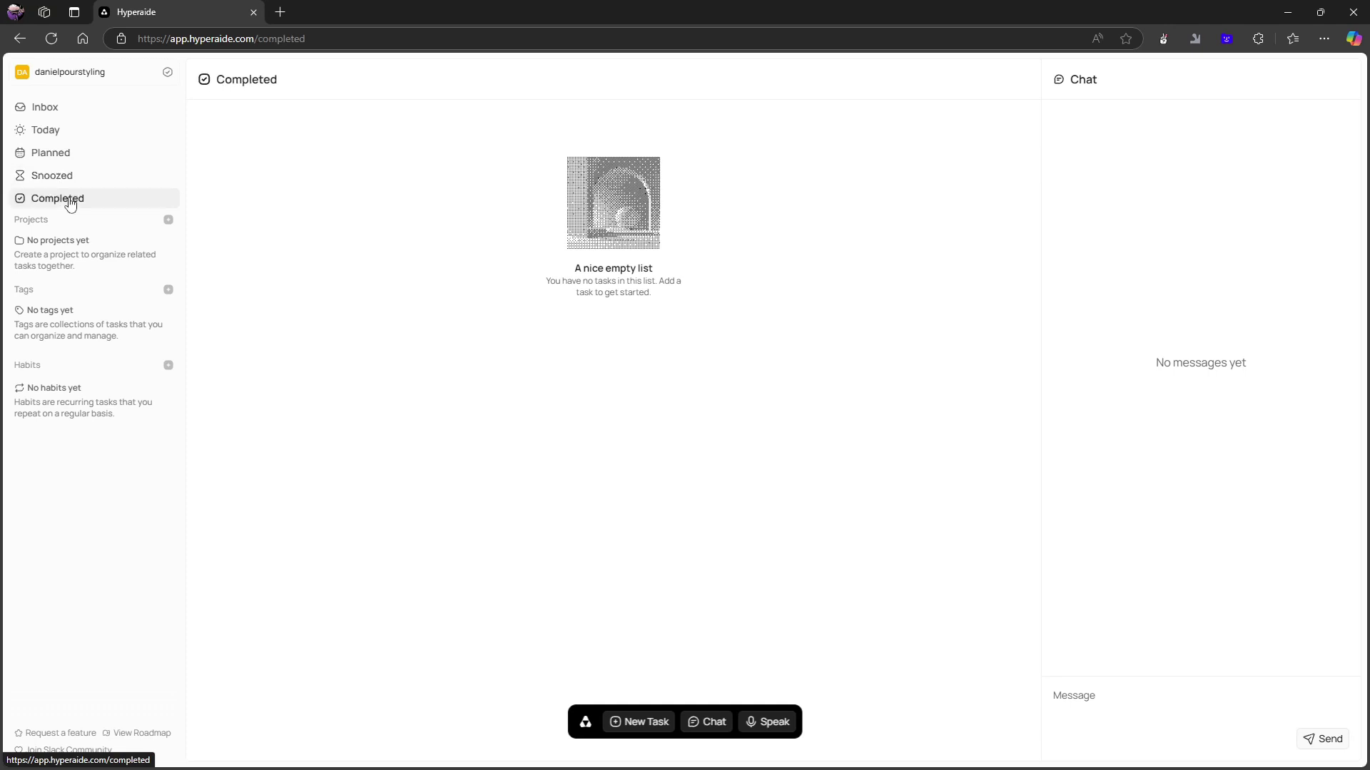
Start a new project named 'test project'.
left_click(169, 220)
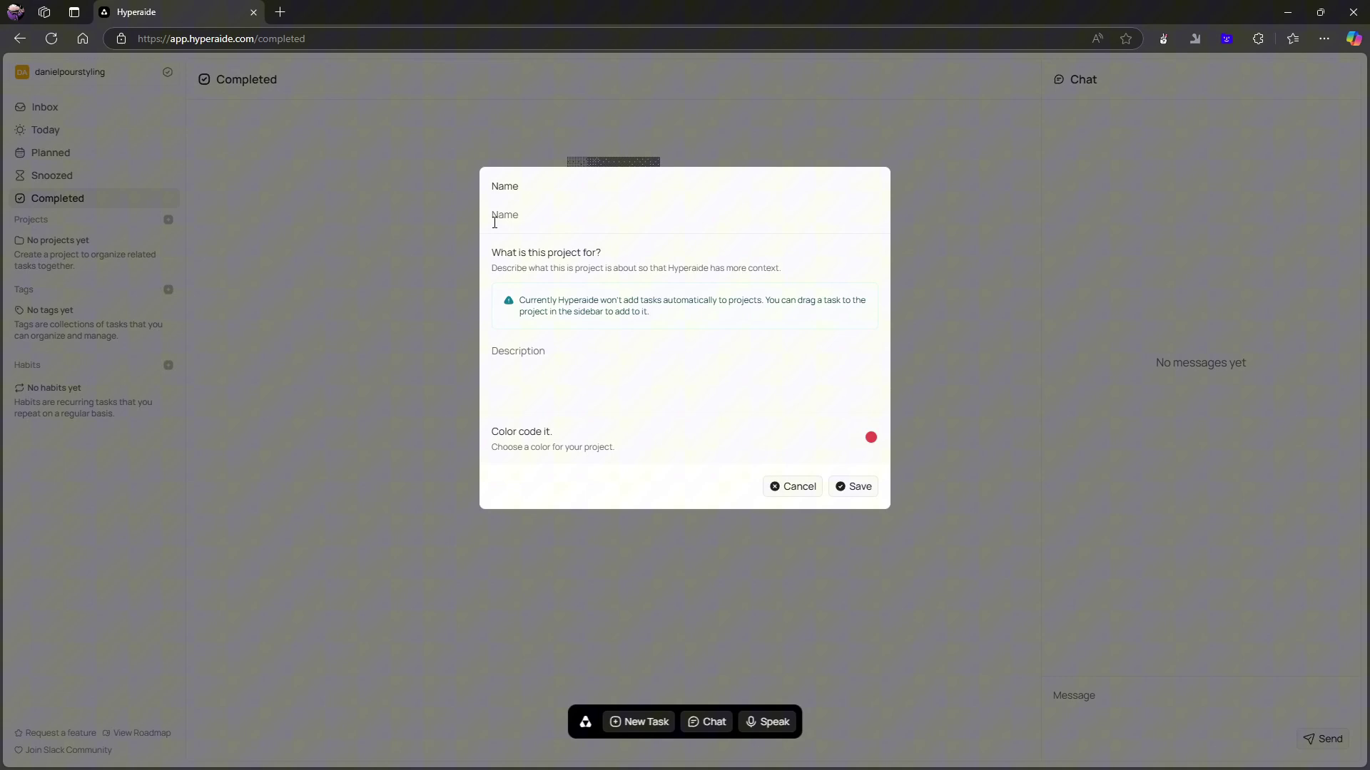
type("test project")
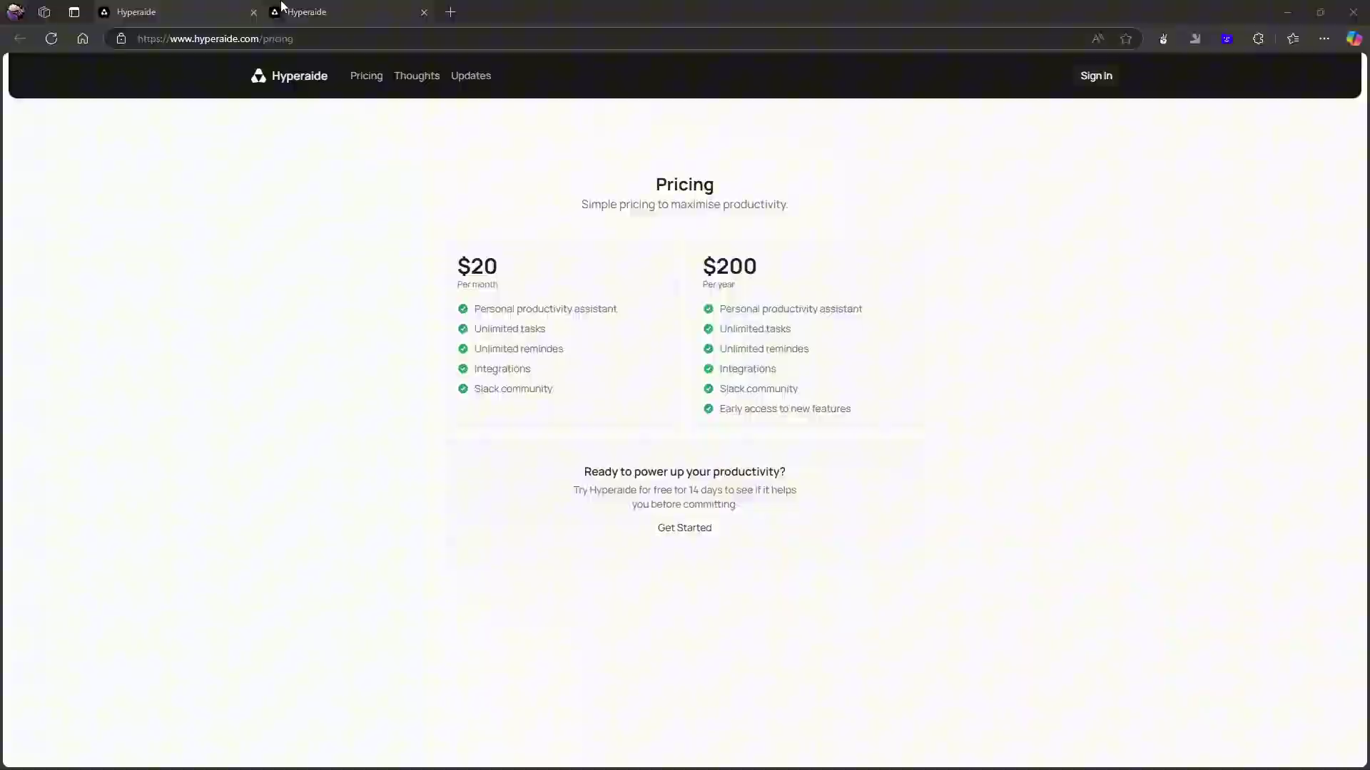
Return from the pricing tab to the Hyperaide tab with the unfinished project form.
left_click(282, 8)
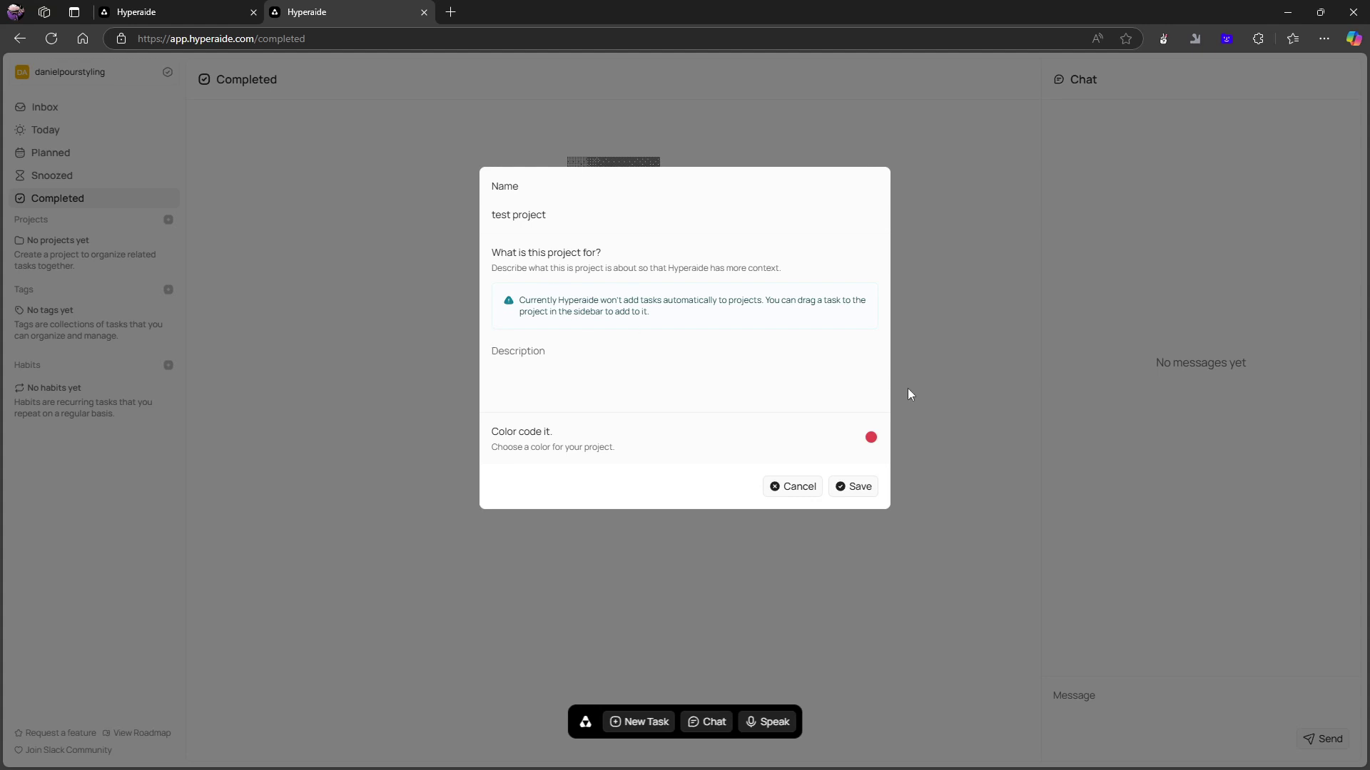
Make test project green, give it the description 'test', and save it.
left_click(871, 437)
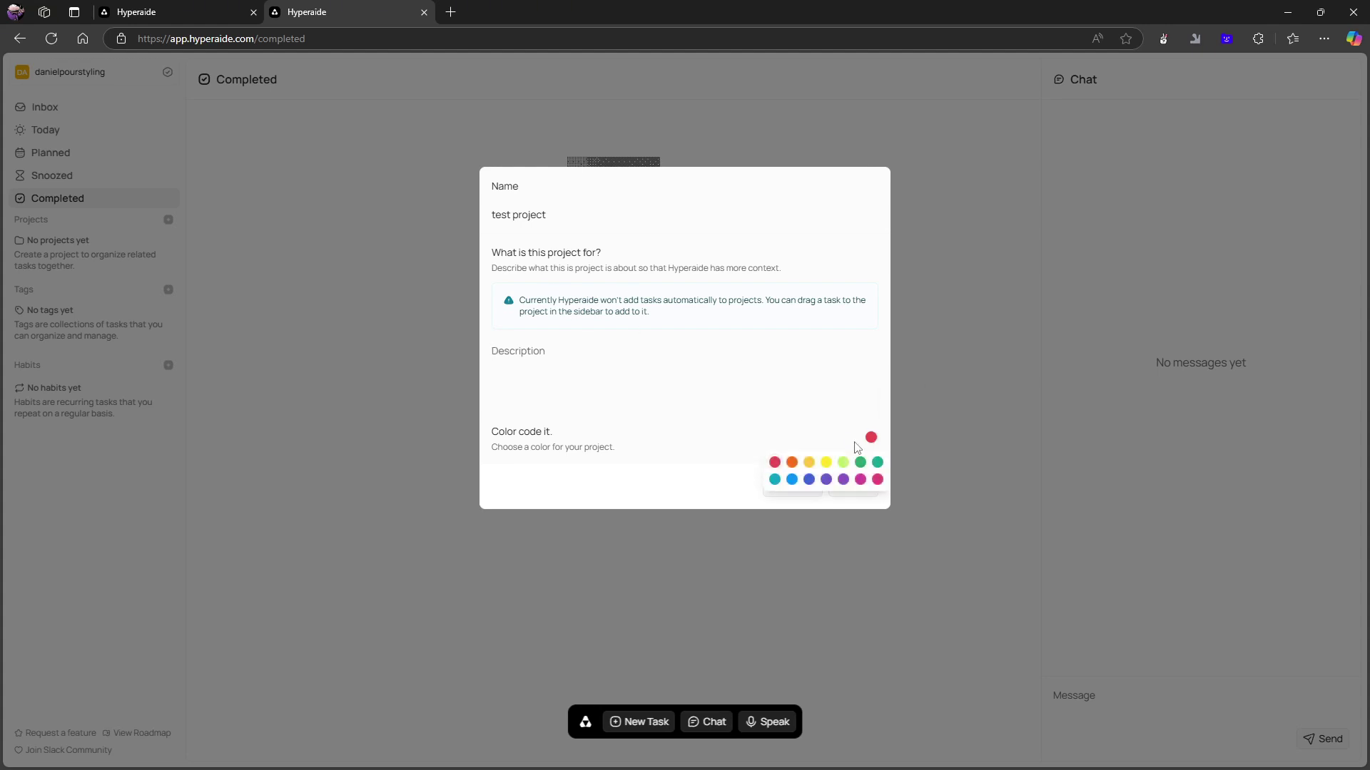
left_click(860, 462)
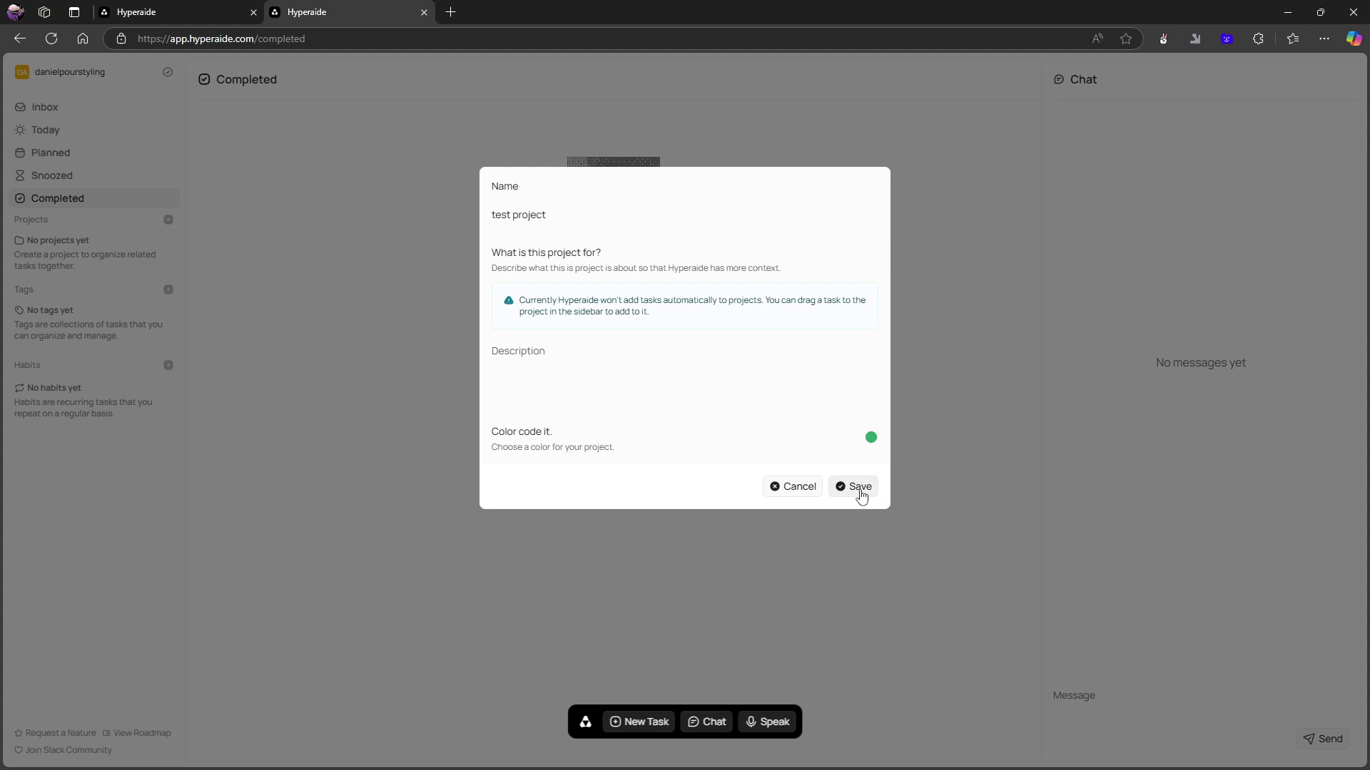
left_click(858, 487)
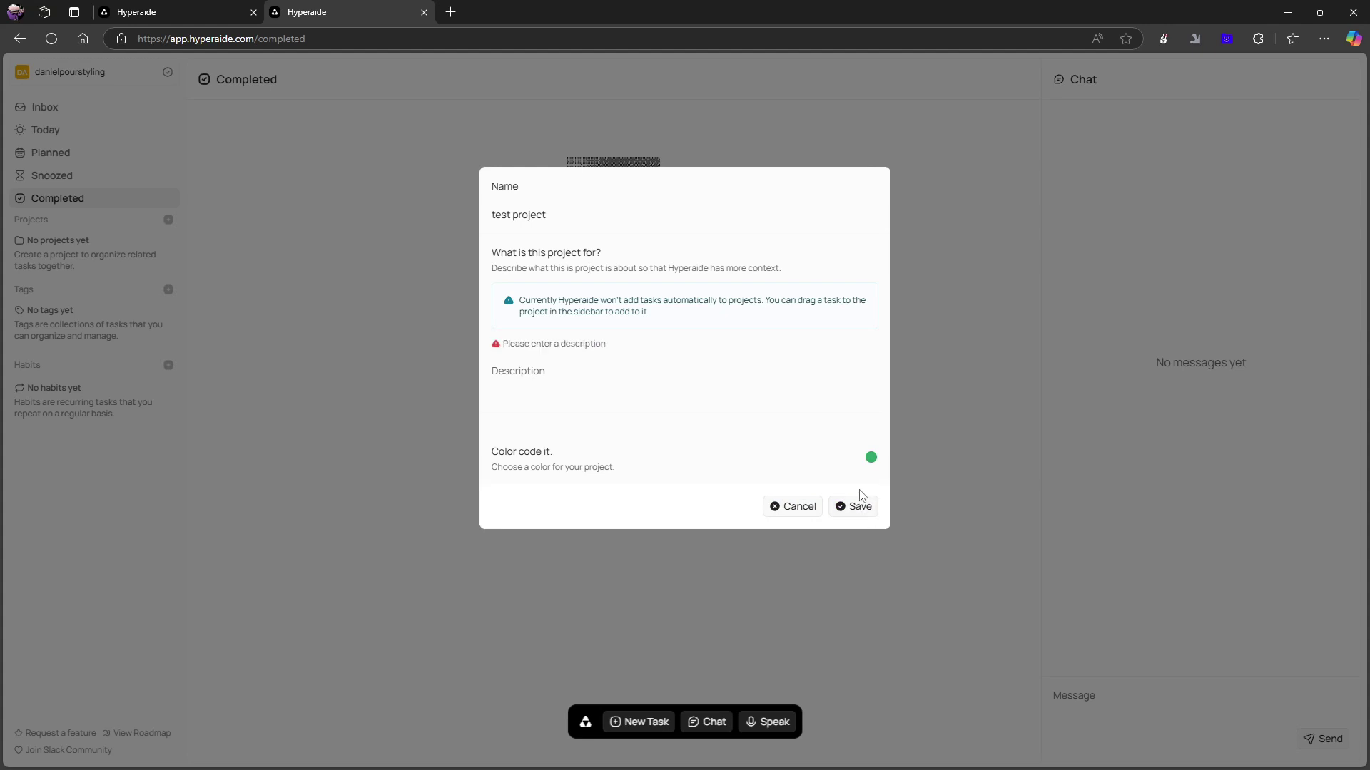
left_click(577, 386)
type("test")
left_click(865, 510)
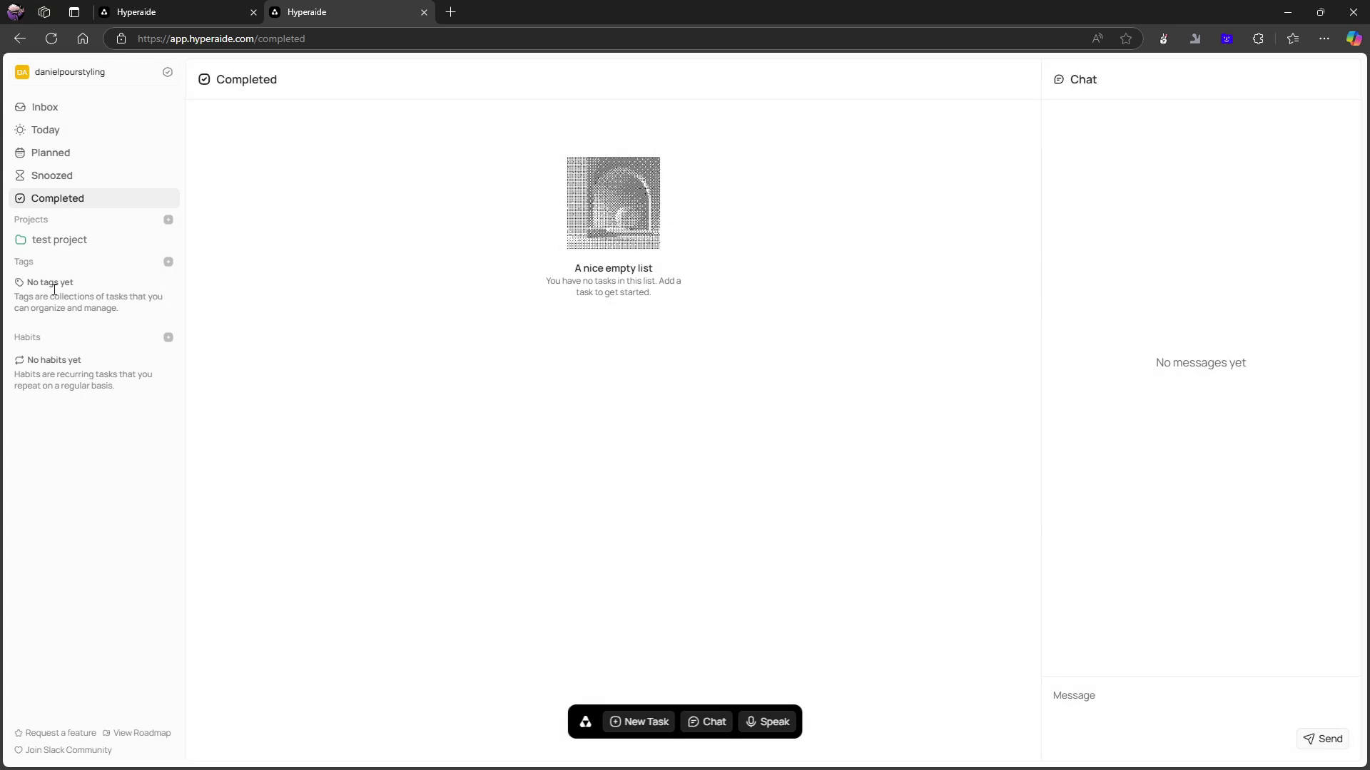
Create a green tag named 'test tag' with description 'test'.
left_click(168, 262)
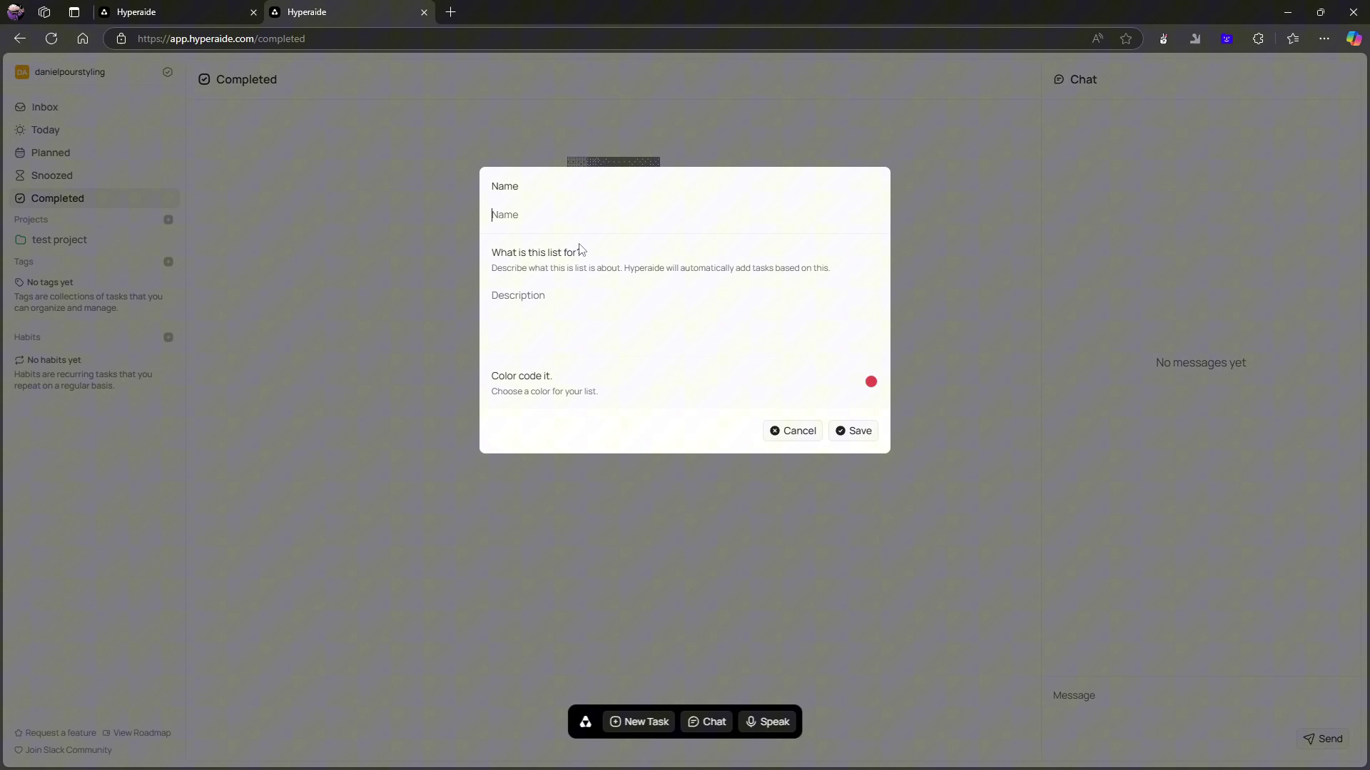
type("test tag")
left_click(870, 383)
left_click(868, 406)
left_click(633, 323)
type("test")
left_click(858, 435)
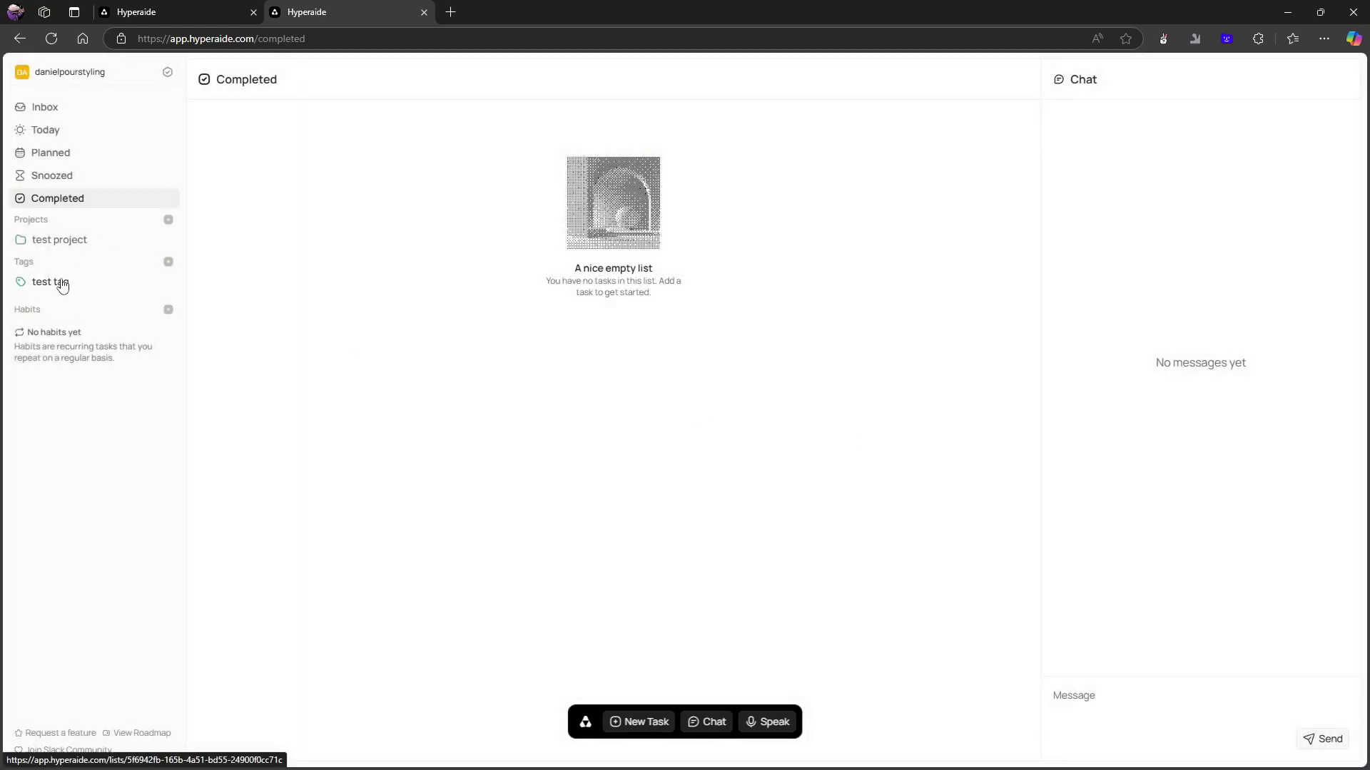
Open a new tag form and a new project form, discarding both.
left_click(168, 262)
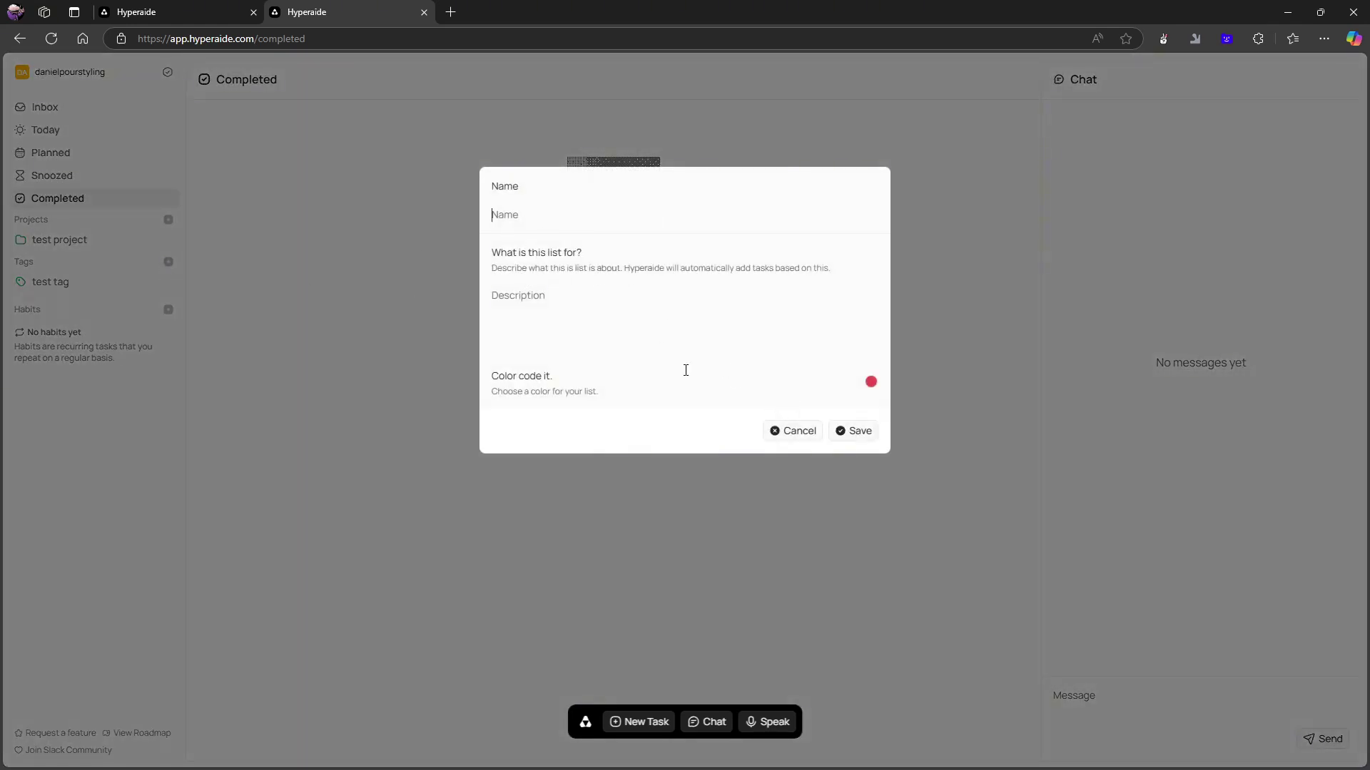
left_click(792, 430)
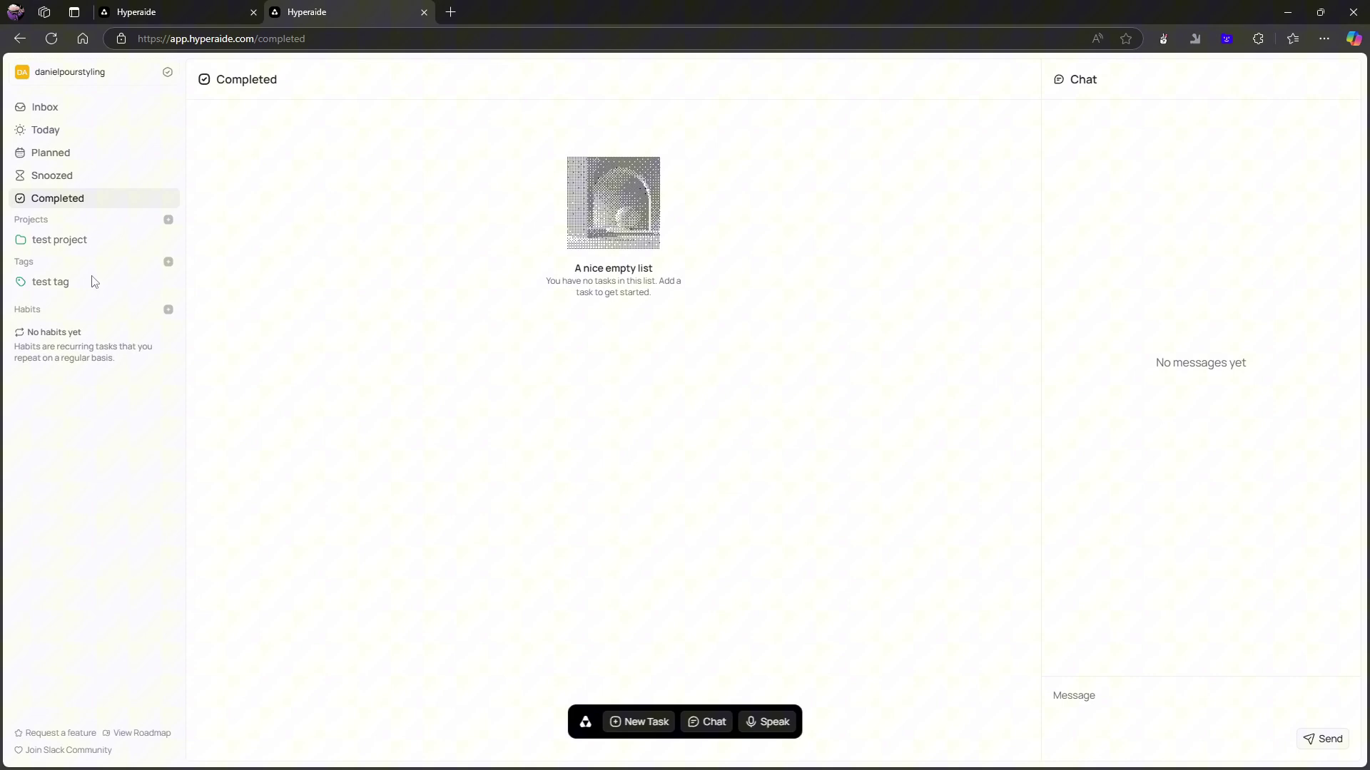
left_click(169, 220)
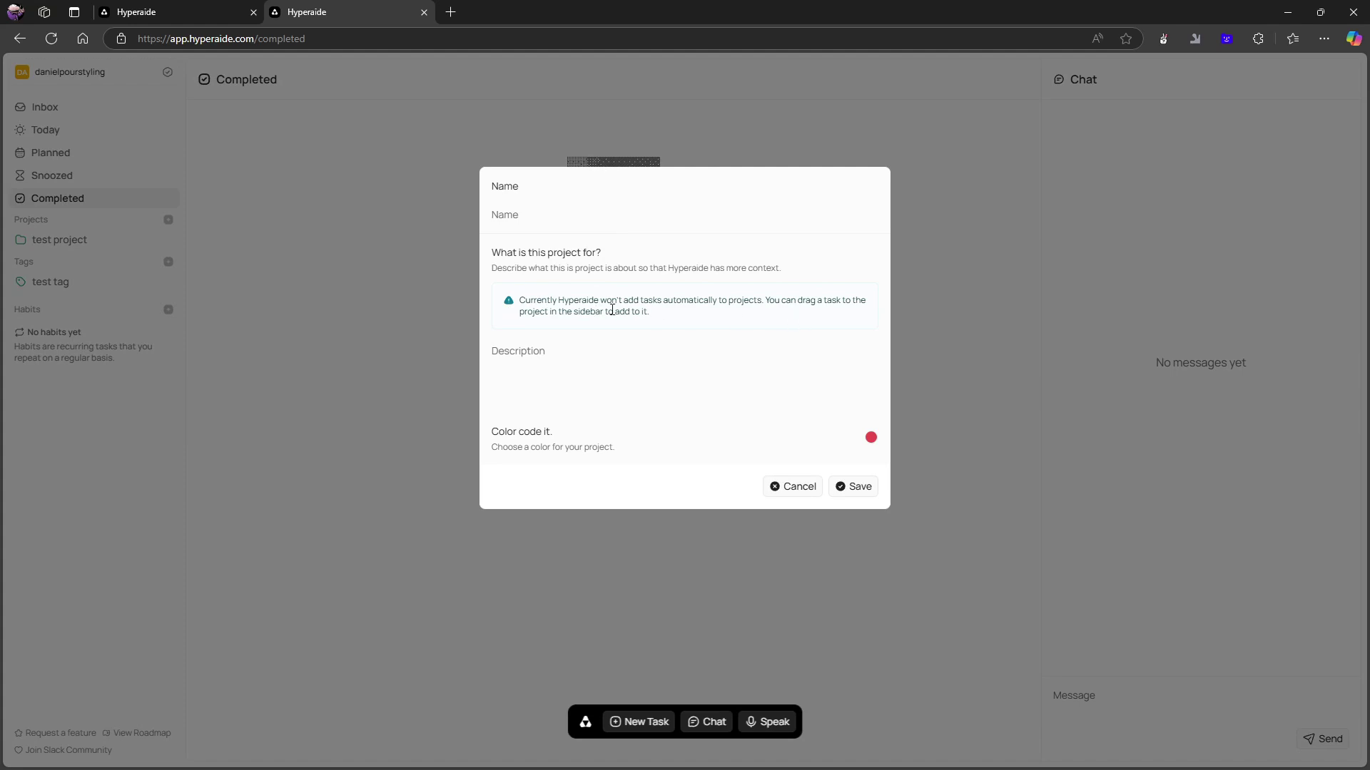
left_click(788, 489)
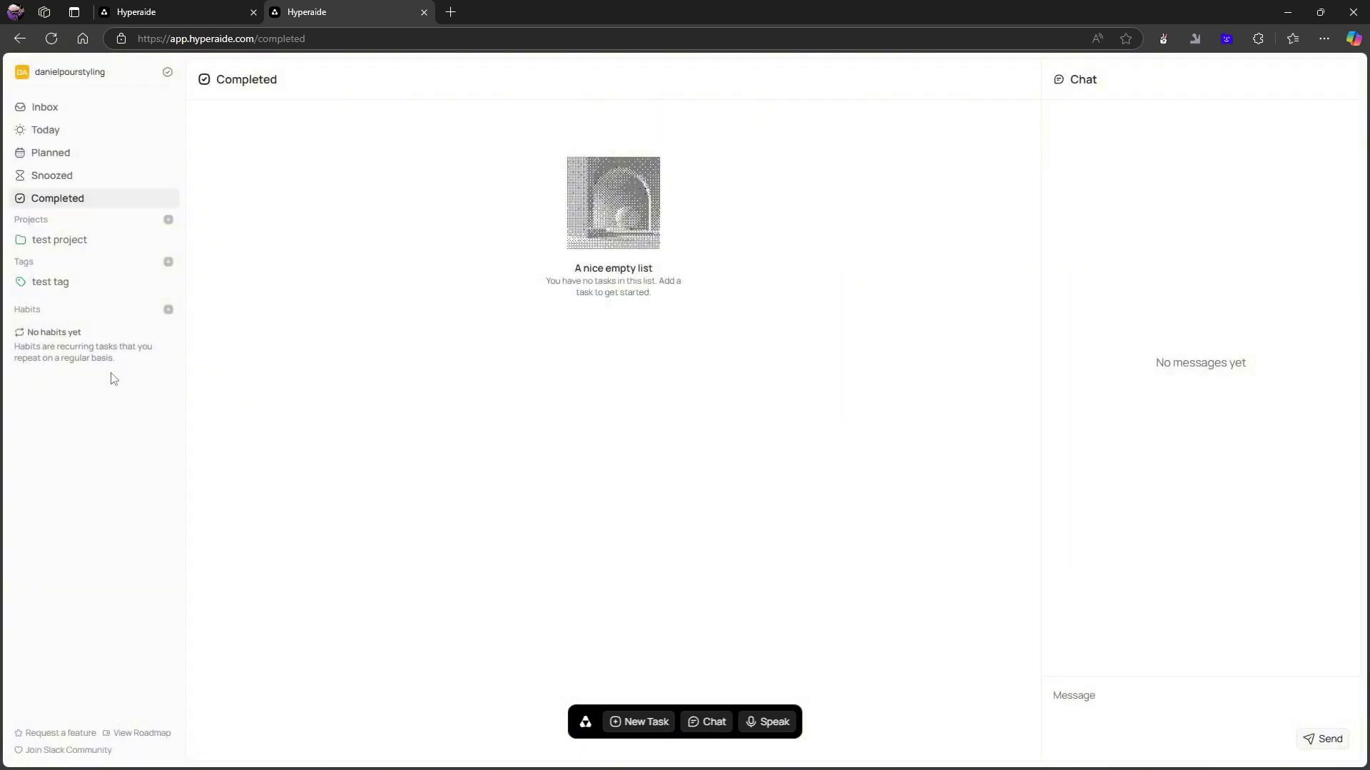
Create the magenta habit 'Go for a walk' repeating daily at 9pm.
left_click(168, 310)
type("G")
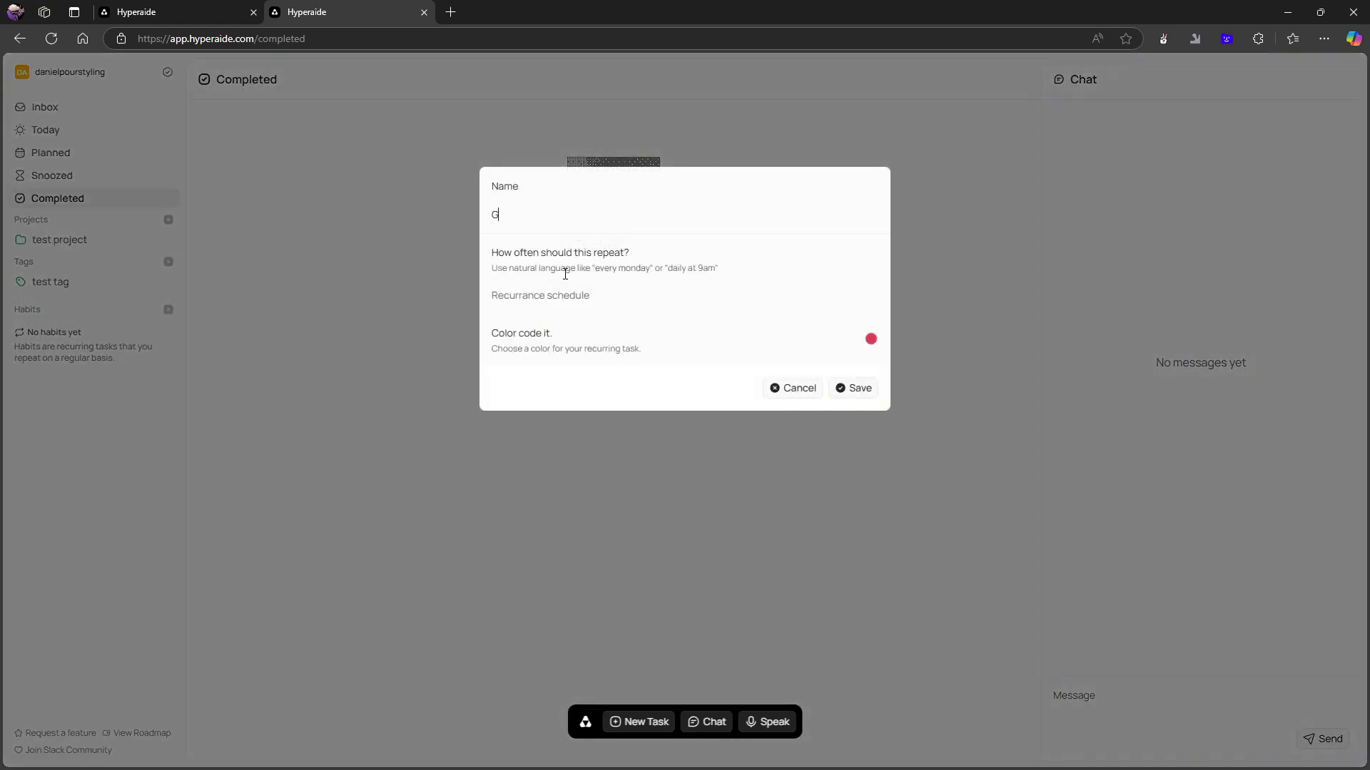
type("o fort")
key("BackSpace")
type("a walk")
left_click(572, 297)
type("daily")
type("at 9pm")
left_click(869, 346)
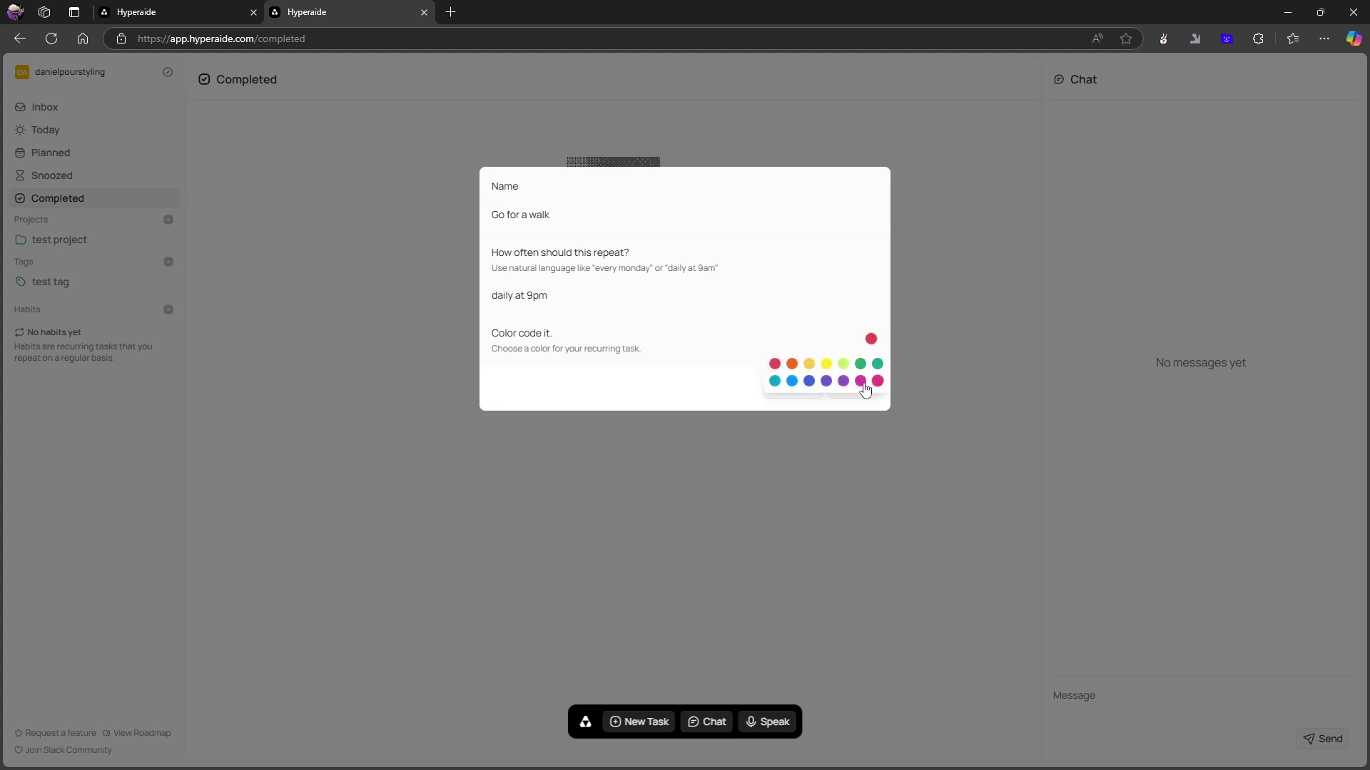
left_click(860, 381)
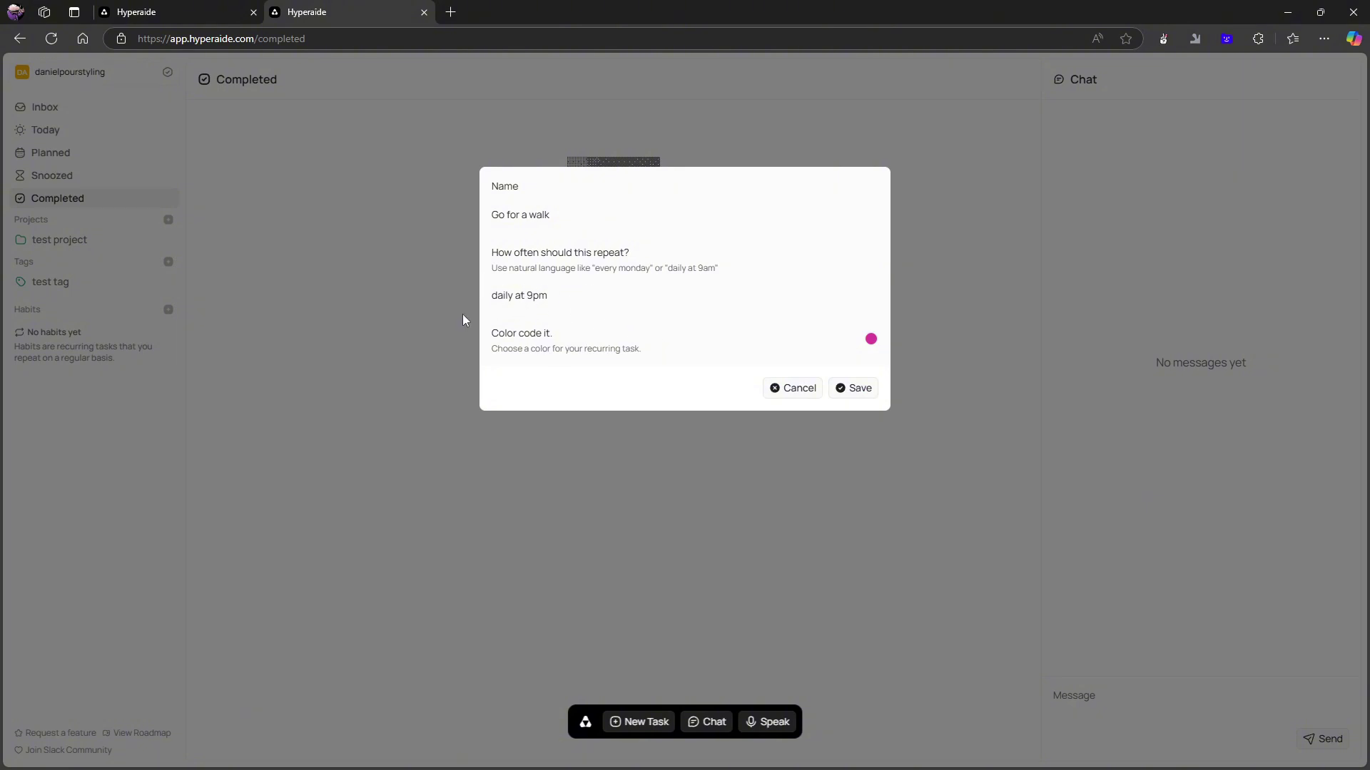
left_click(867, 390)
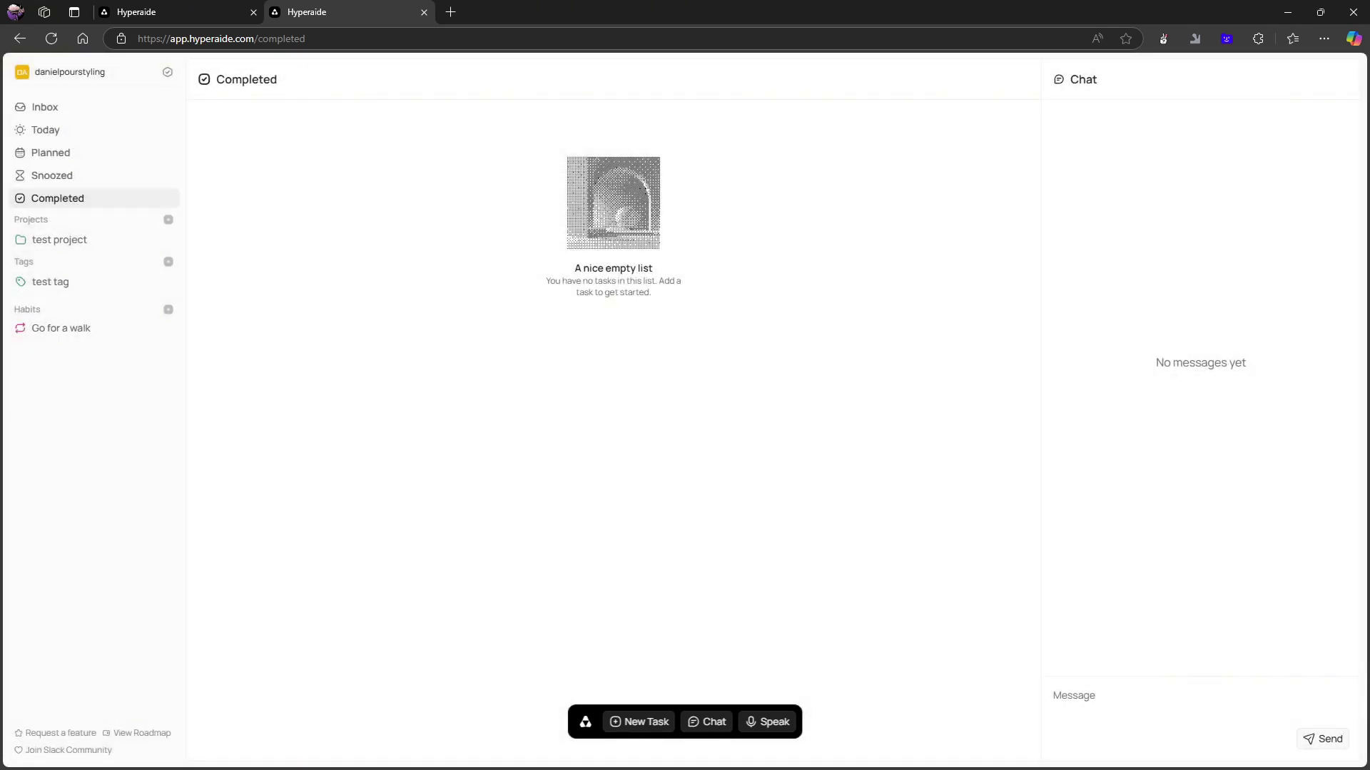
Browse Inbox, Today, test tag, test project and Planned, ending on the Go for a walk habit.
left_click(68, 109)
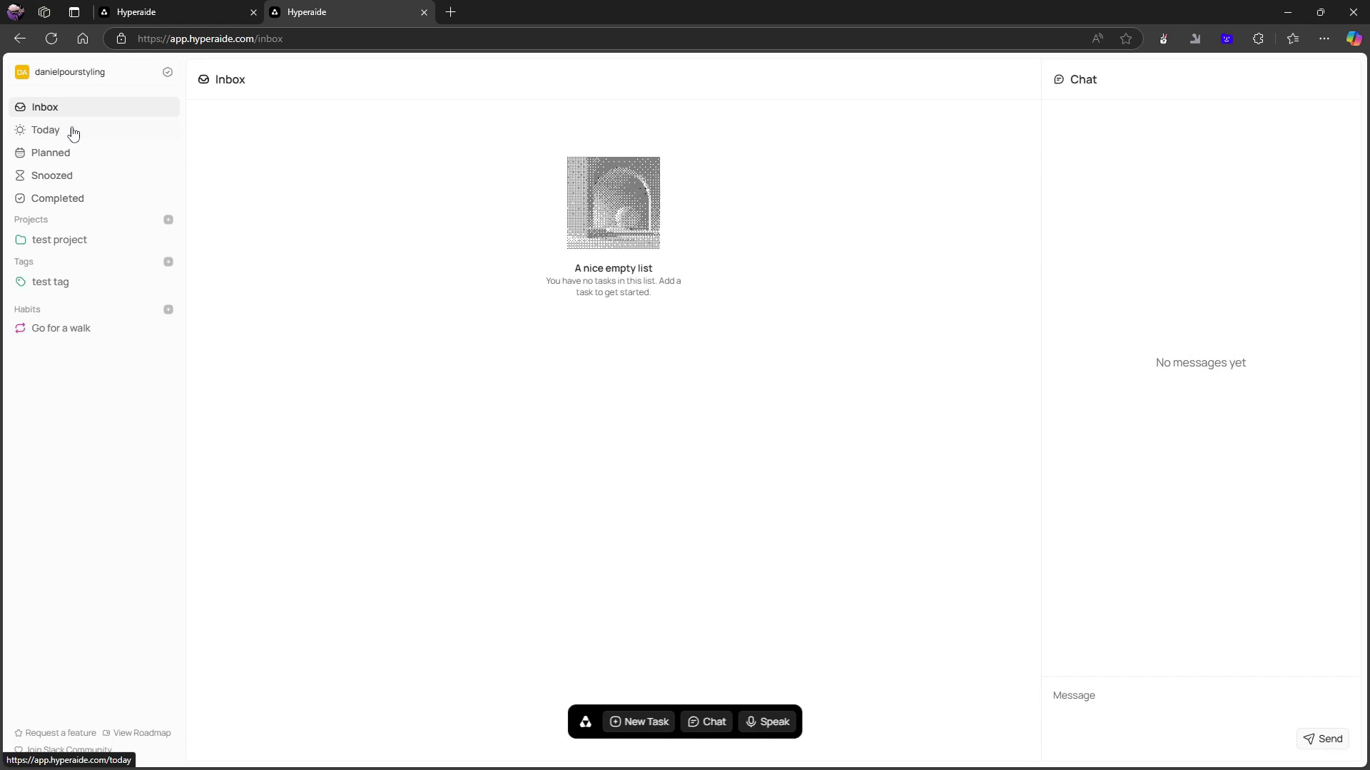
left_click(74, 133)
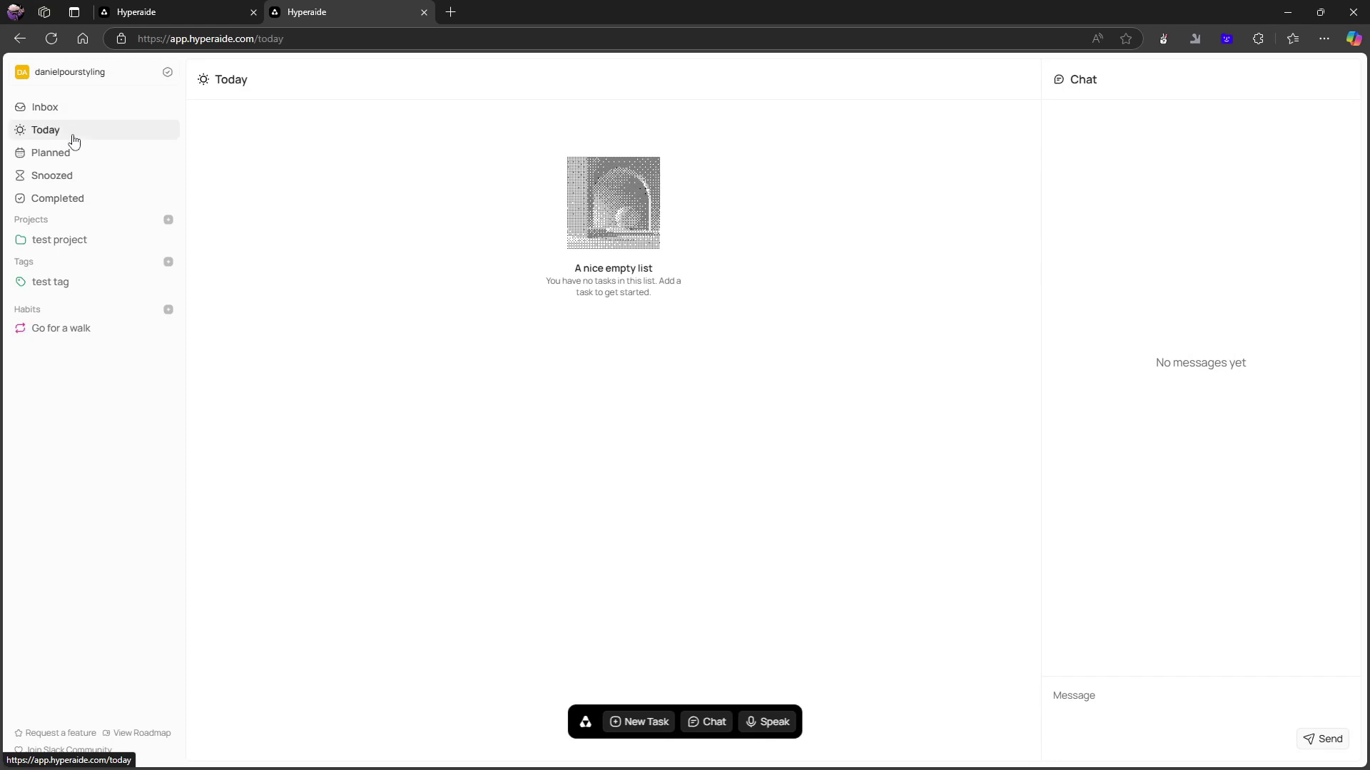
left_click(63, 329)
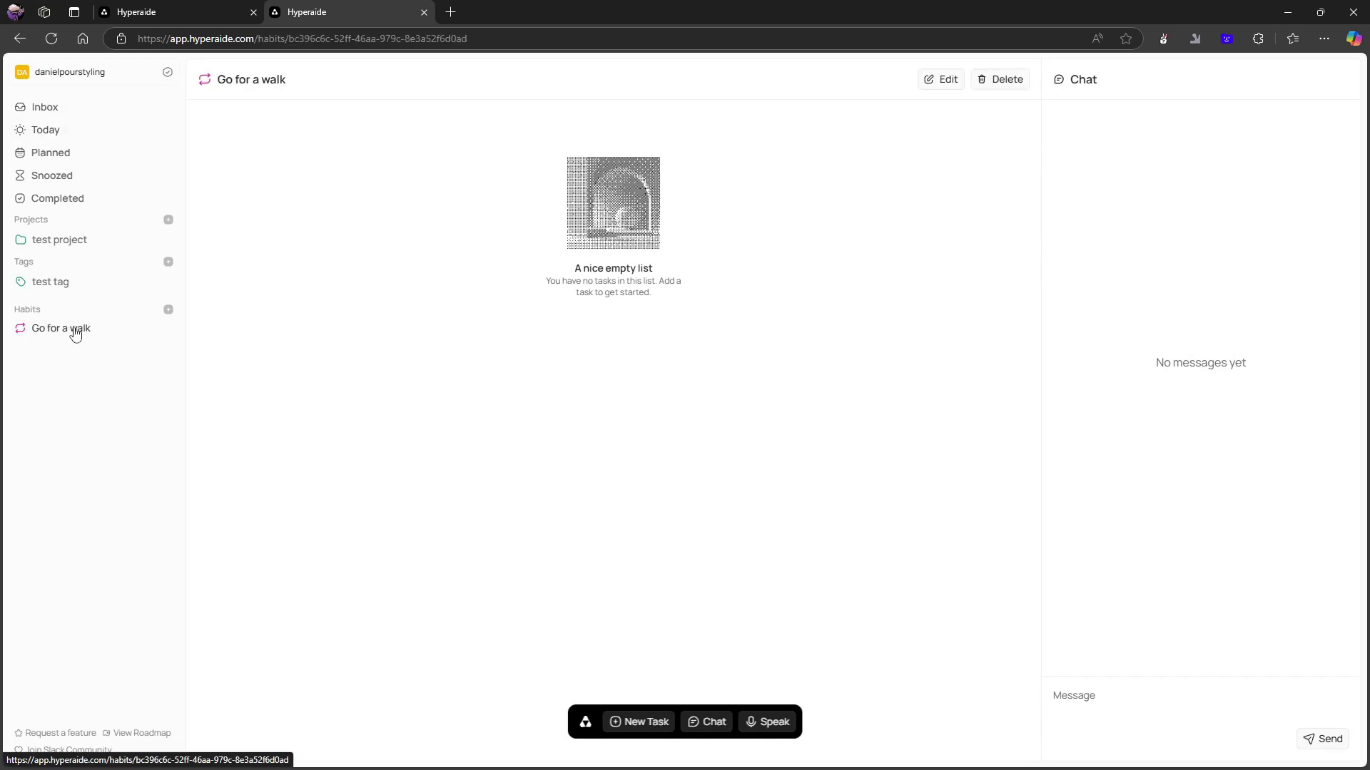
left_click(50, 284)
left_click(59, 243)
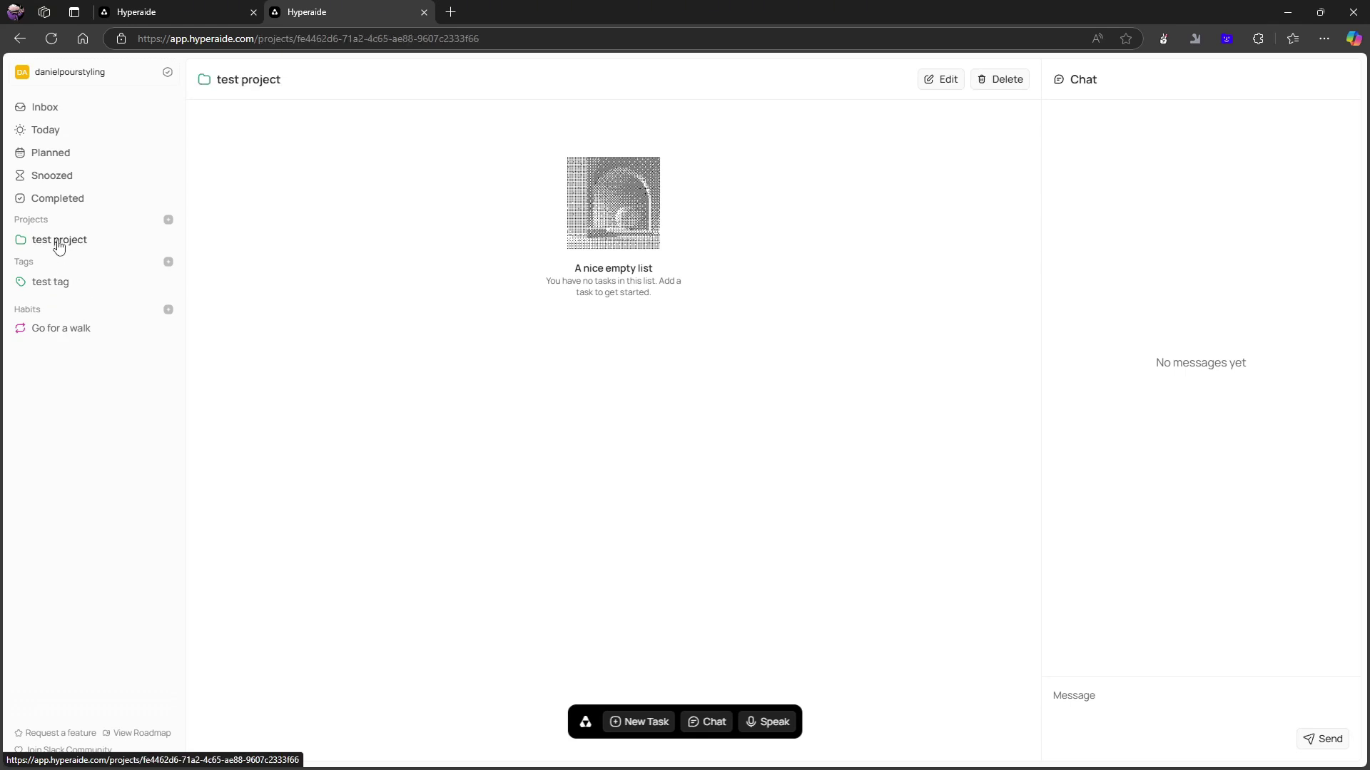
left_click(66, 331)
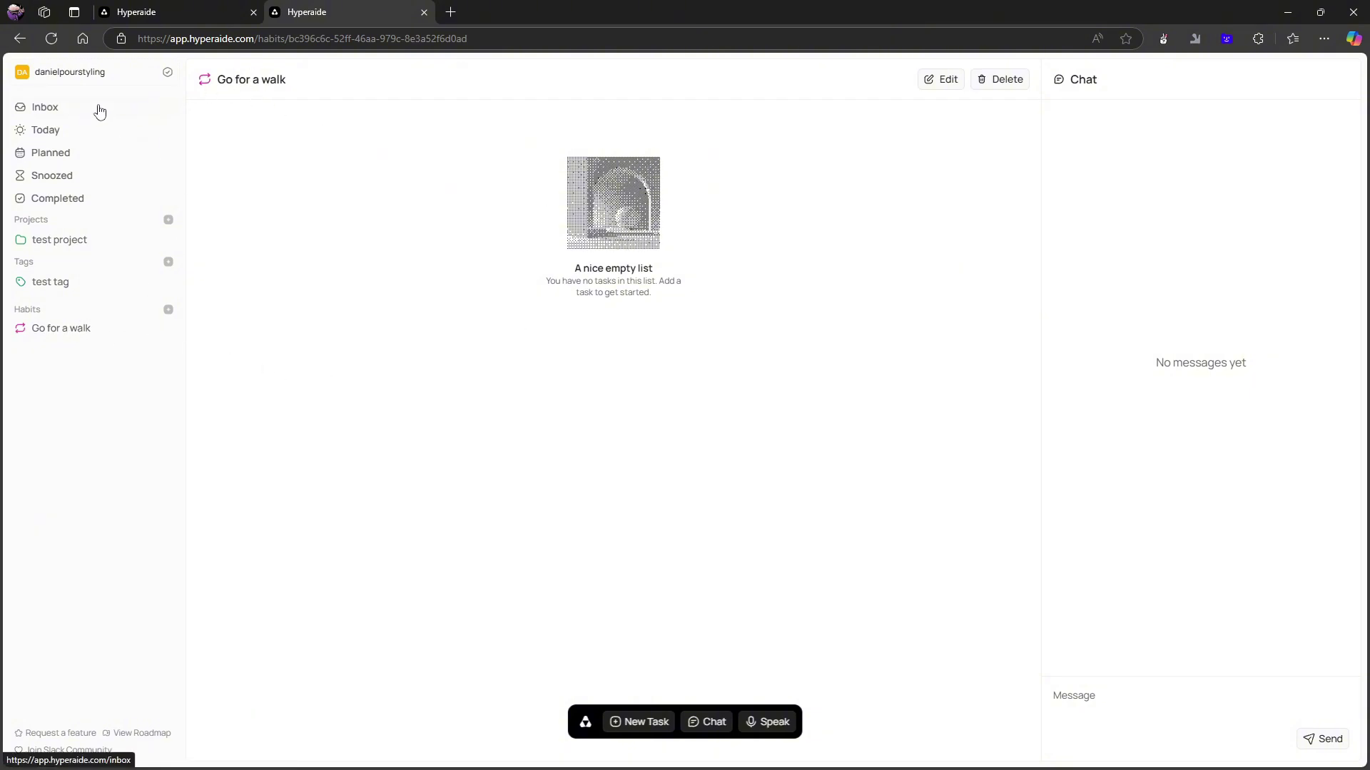
left_click(59, 157)
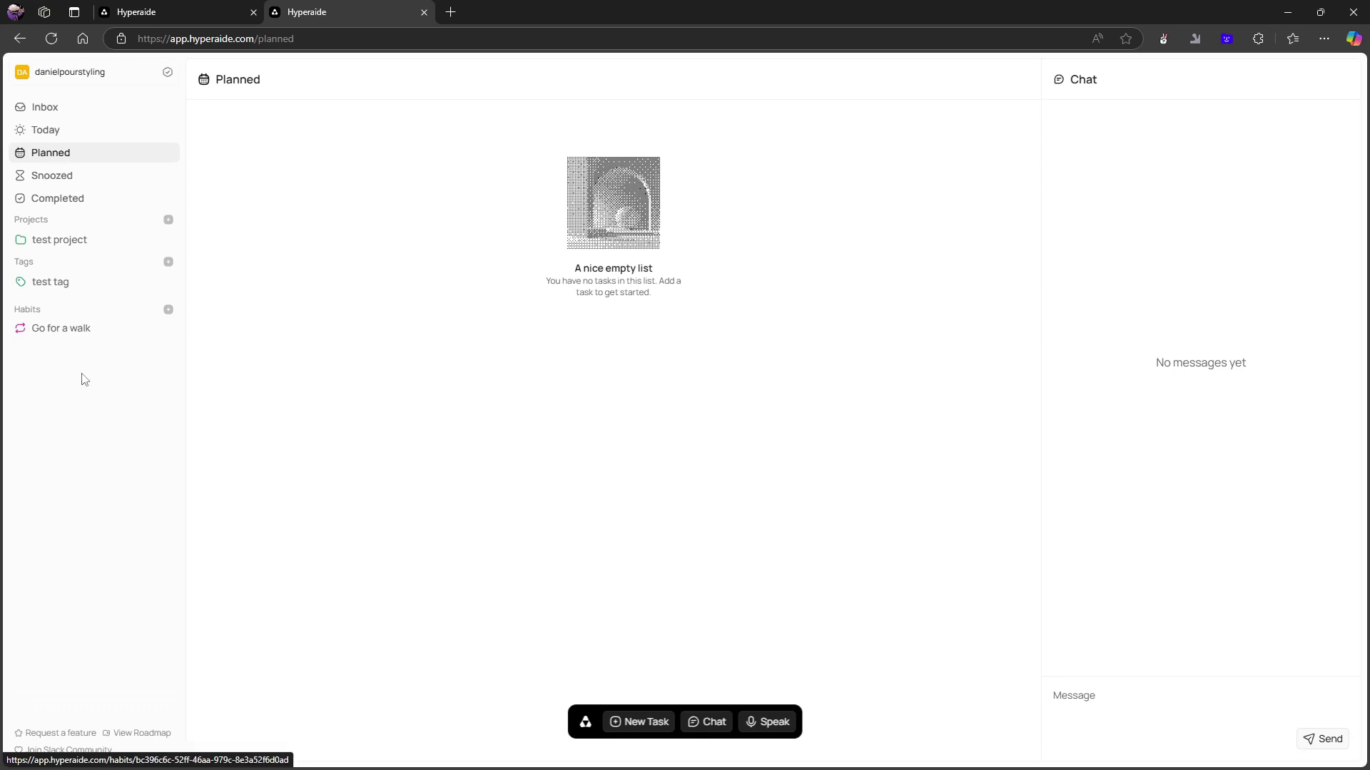
left_click(62, 333)
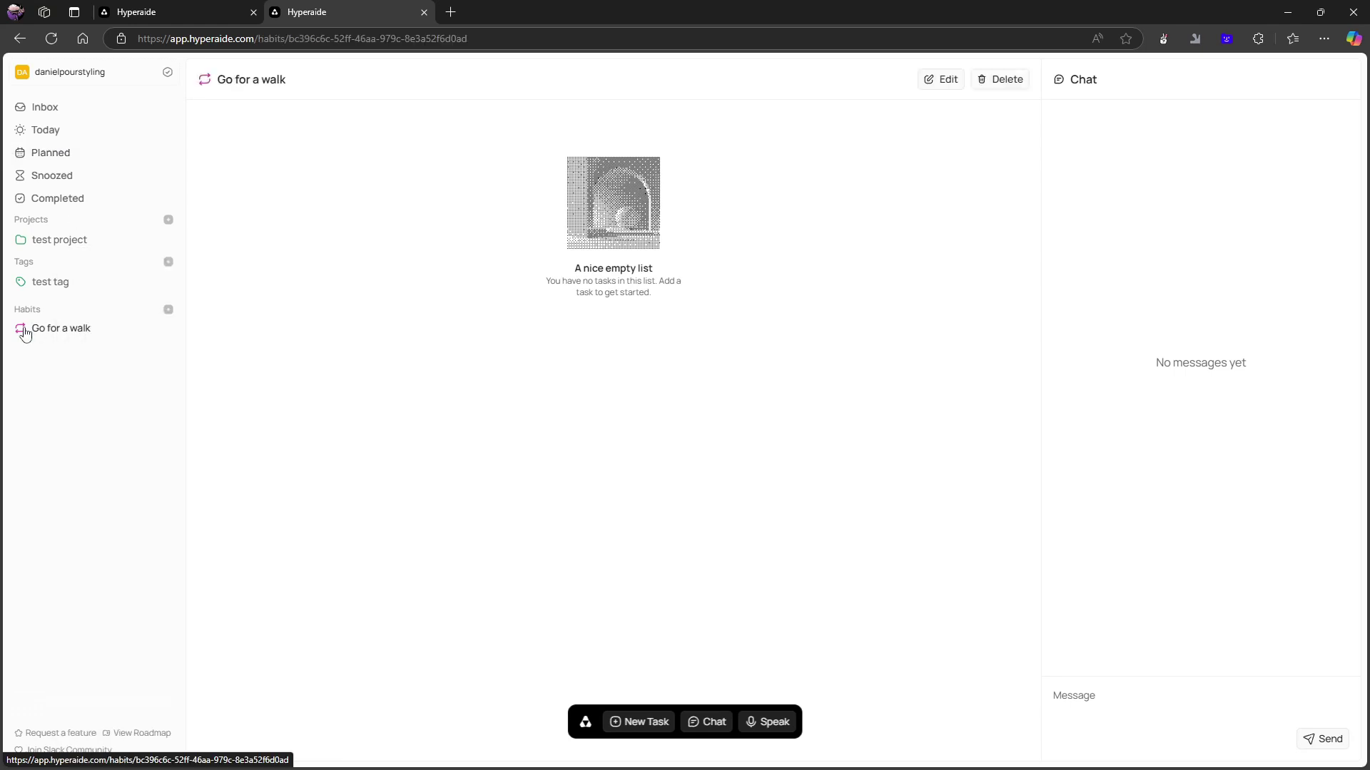
Change the Go for a walk habit's repeat schedule to monday.
left_click(927, 82)
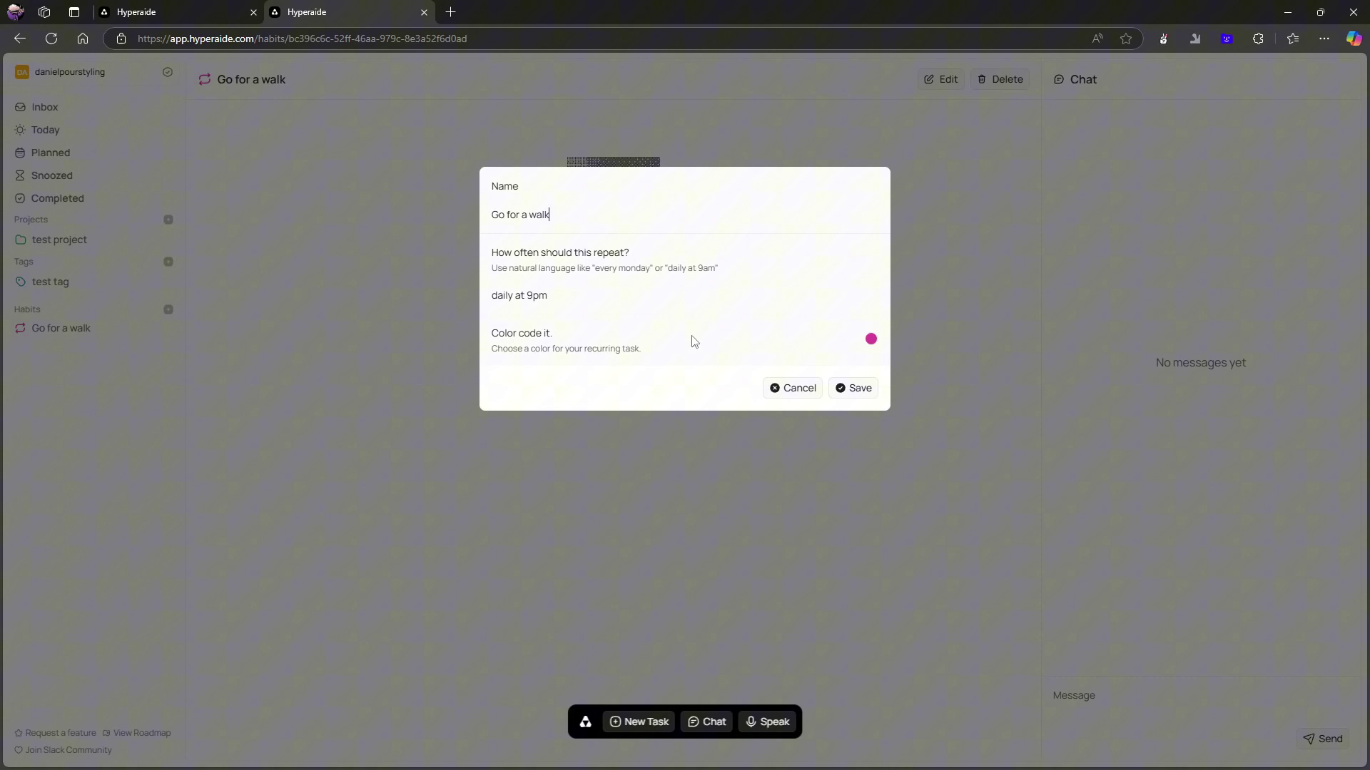
triple_click(593, 298)
type("monday")
left_click(844, 392)
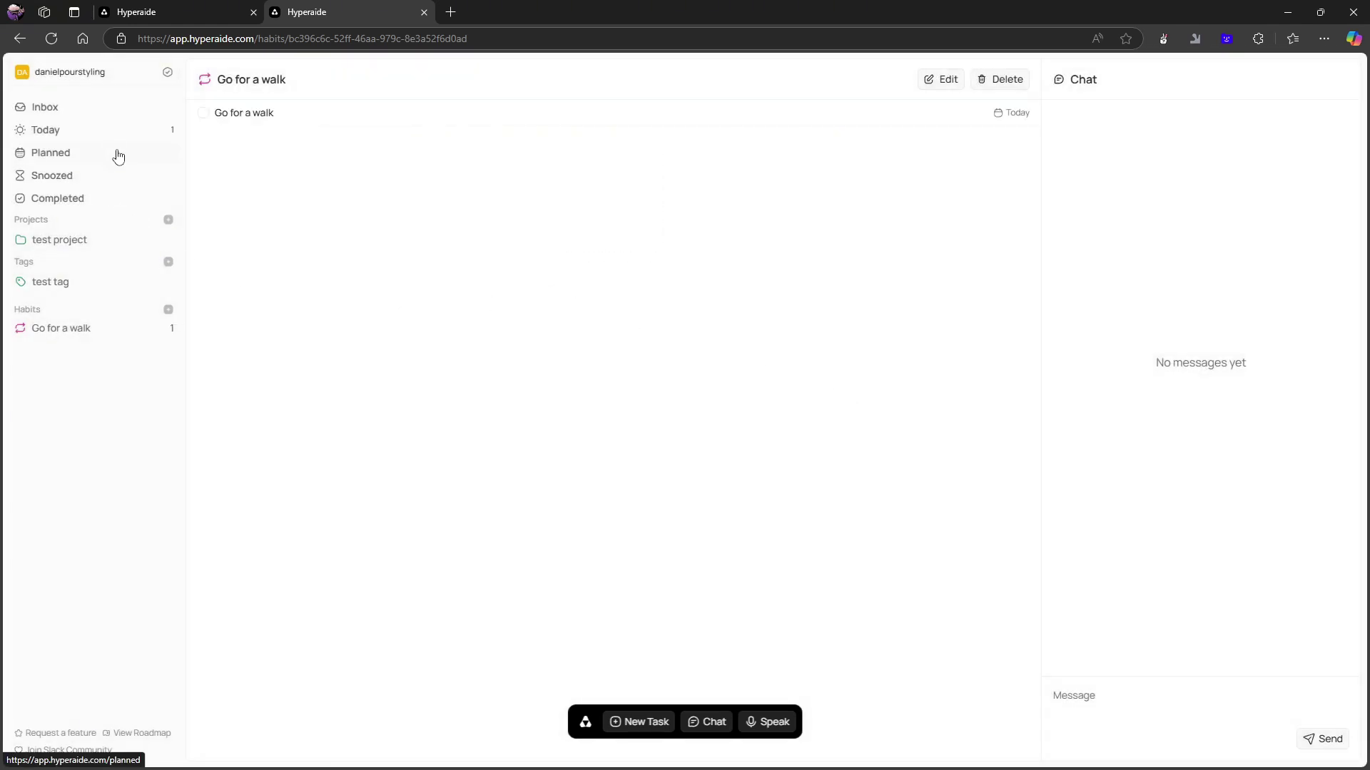
Check the Today and Planned lists, then return to the Go for a walk habit.
left_click(124, 137)
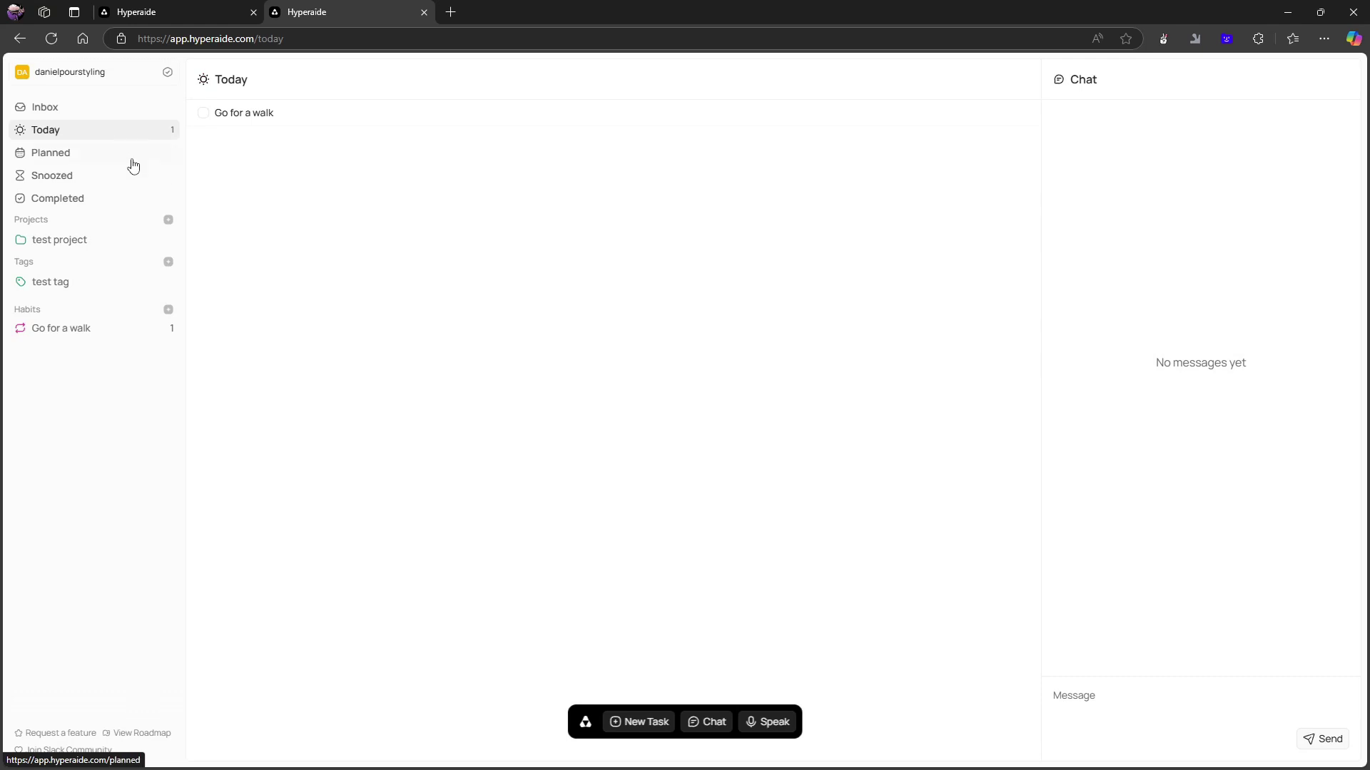
left_click(129, 154)
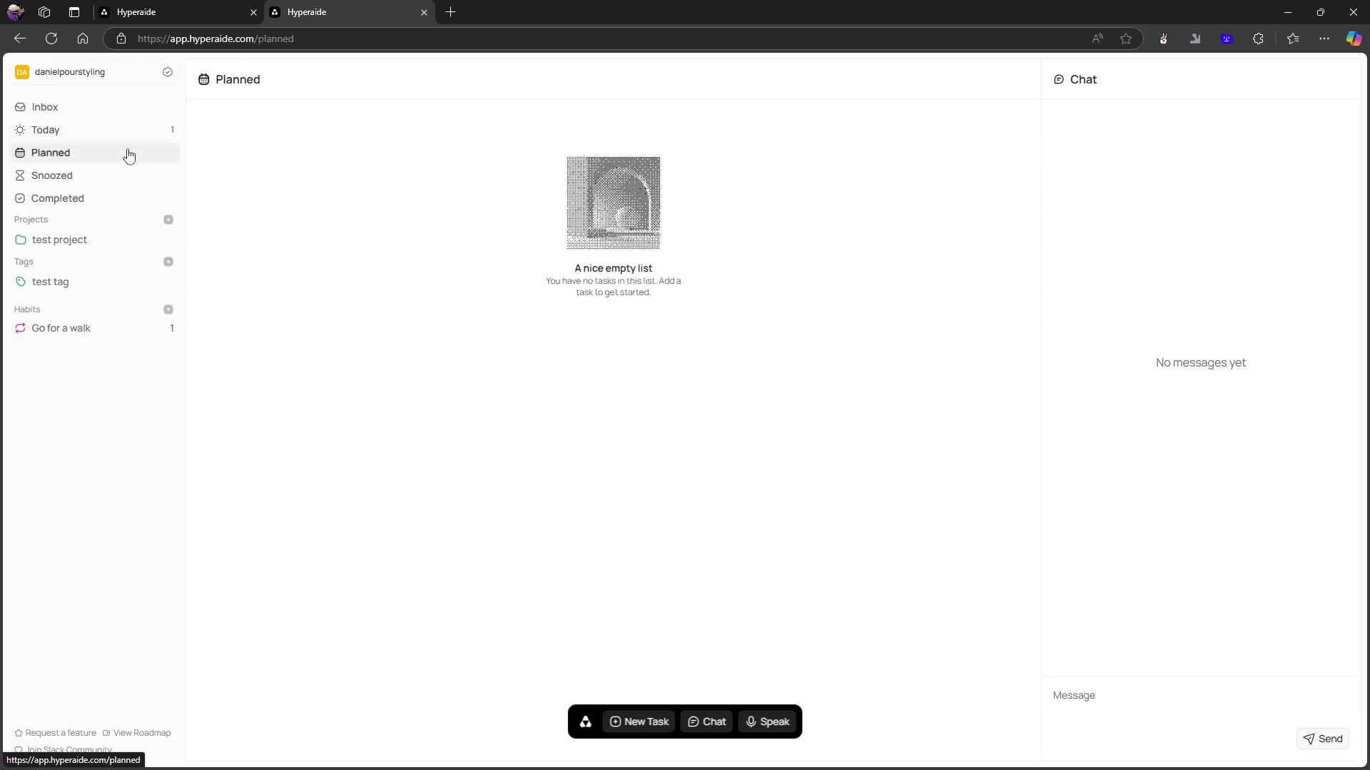
left_click(114, 130)
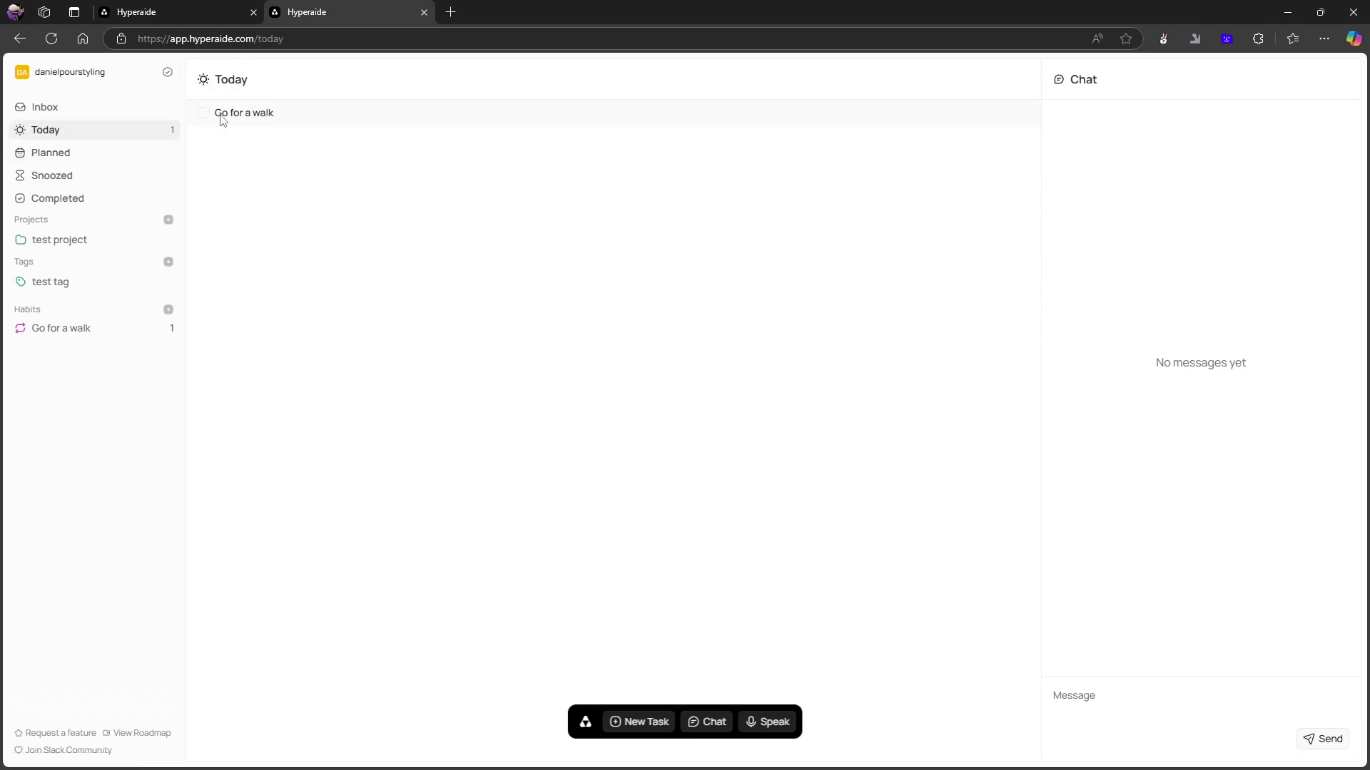
left_click(84, 335)
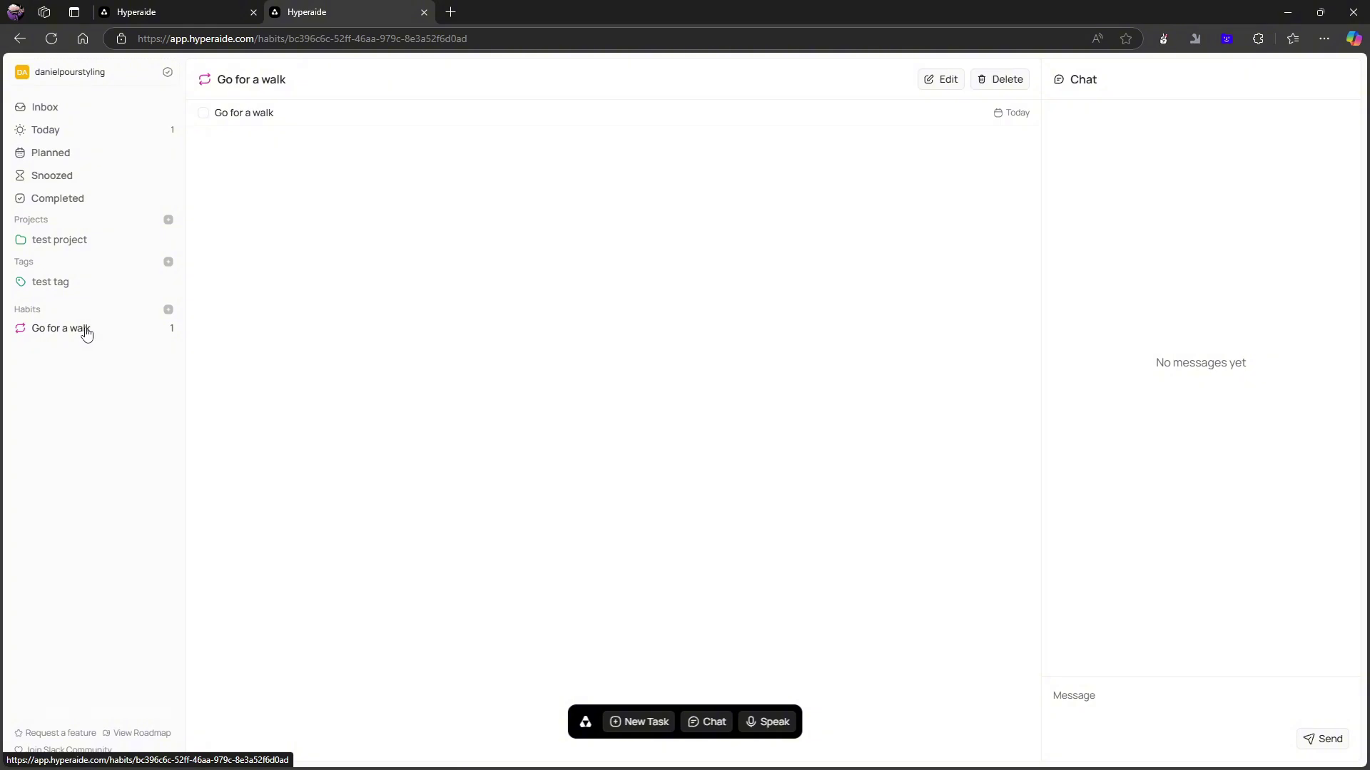
Change the walk habit's repeat to 'every monday' and check off today's walk.
left_click(927, 82)
double_click(572, 296)
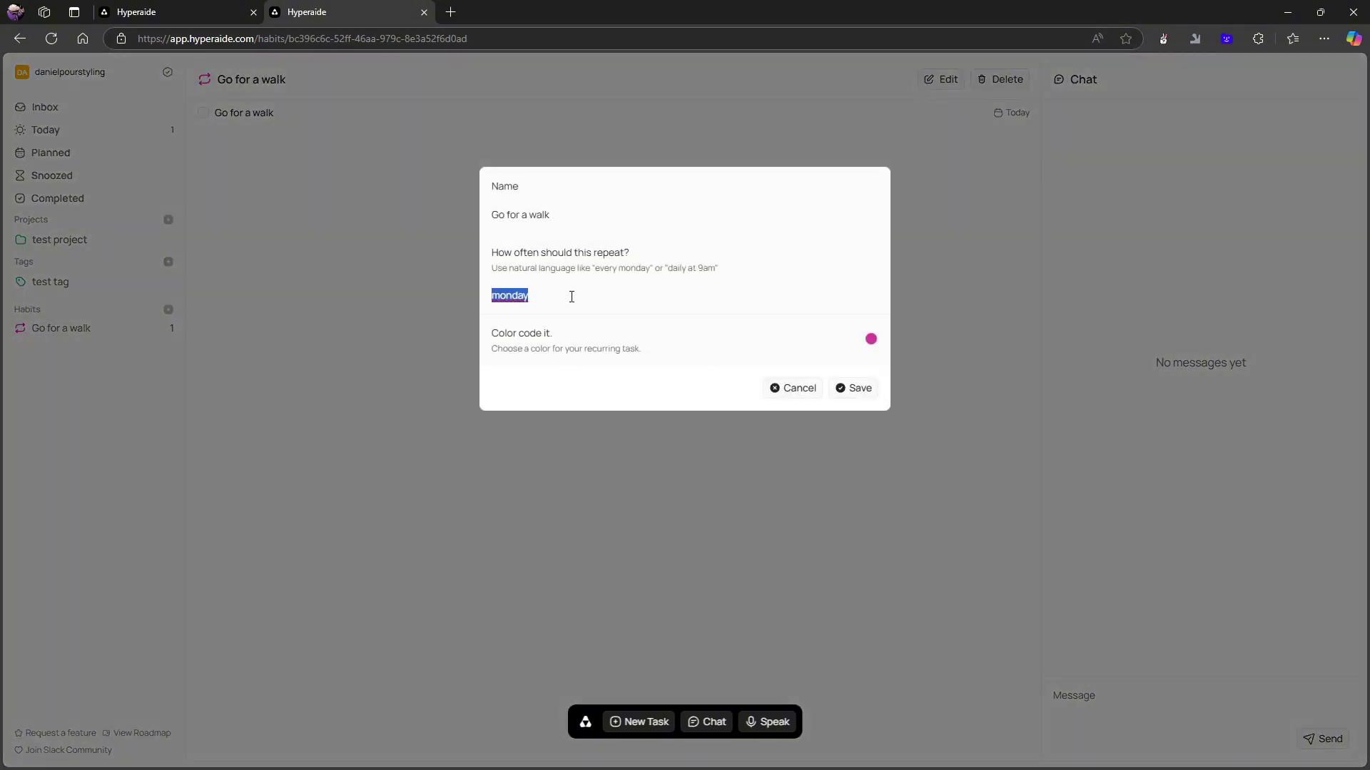
type("every")
key("Return")
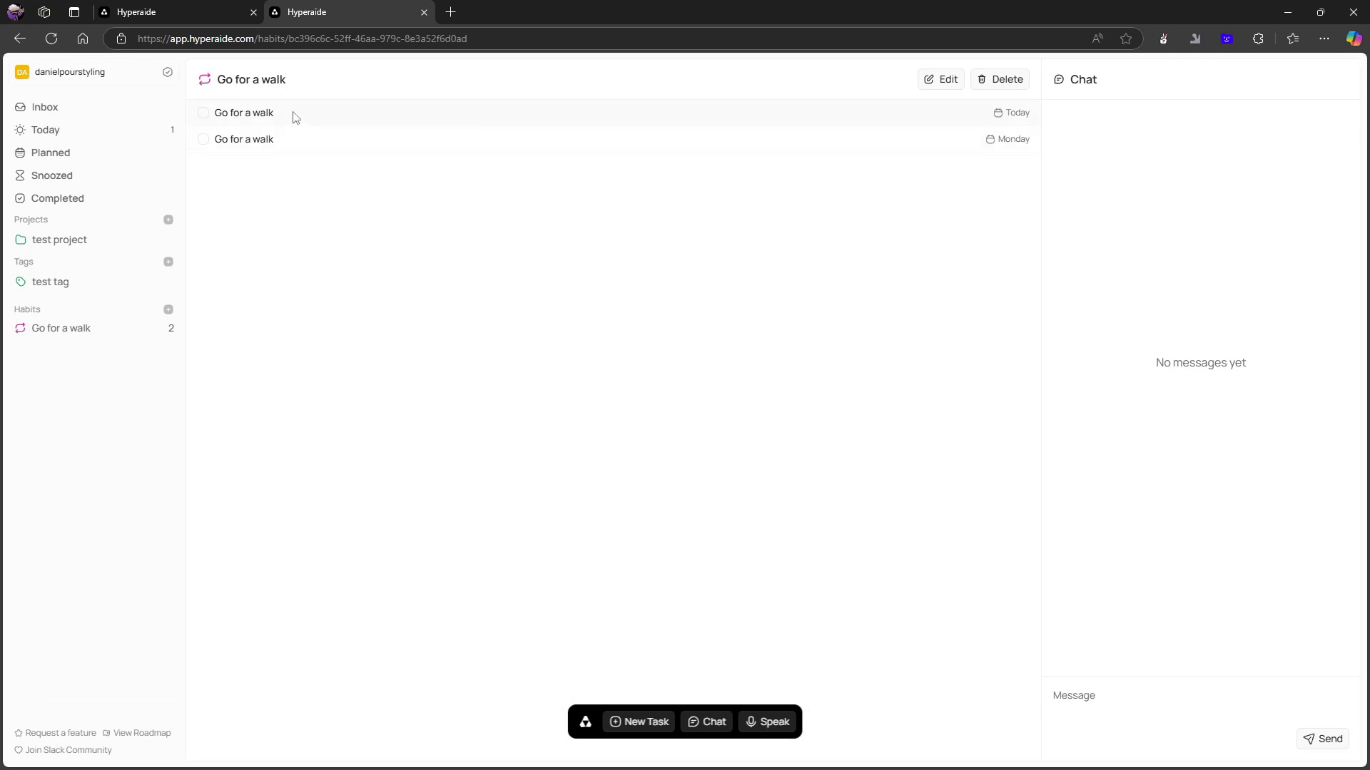
left_click(207, 114)
left_click(51, 134)
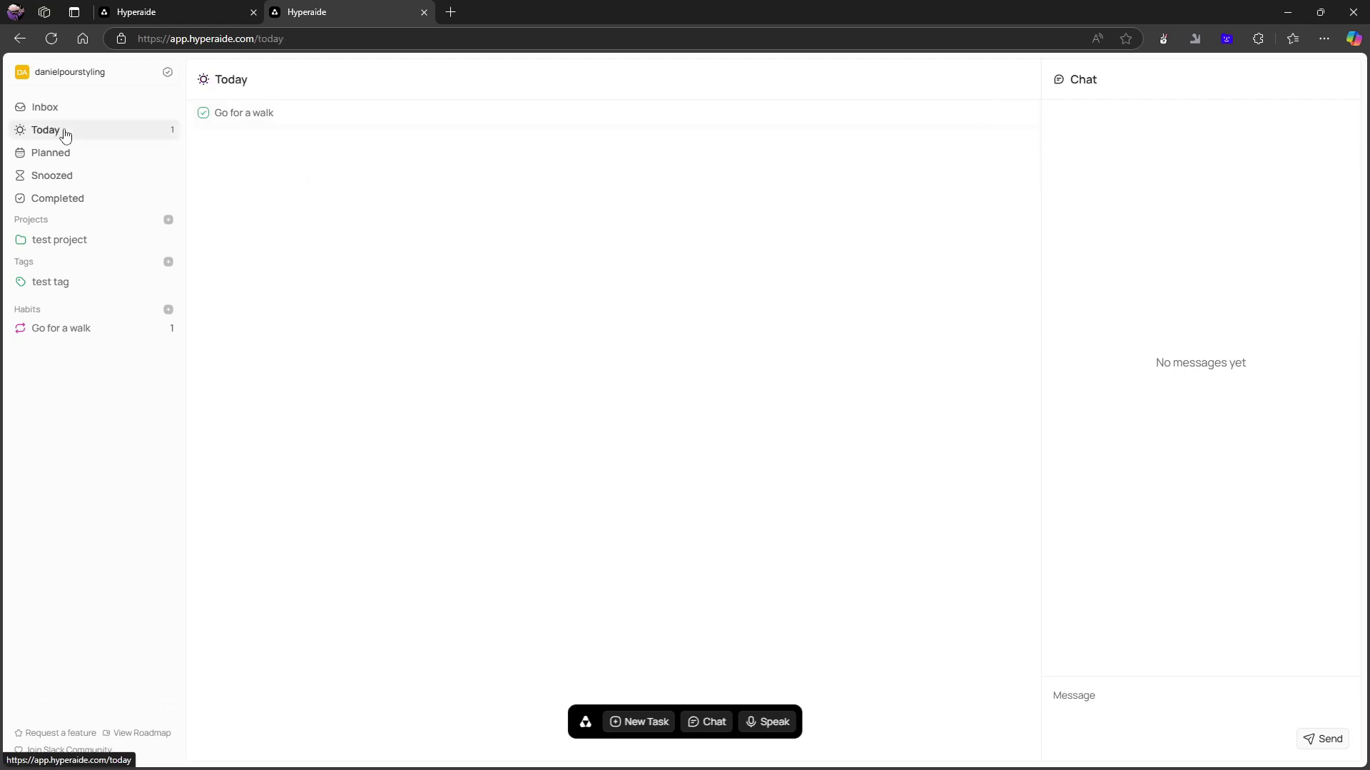
Uncheck and re-check today's walk, then glance at the habit and Today list.
left_click(205, 116)
left_click(204, 114)
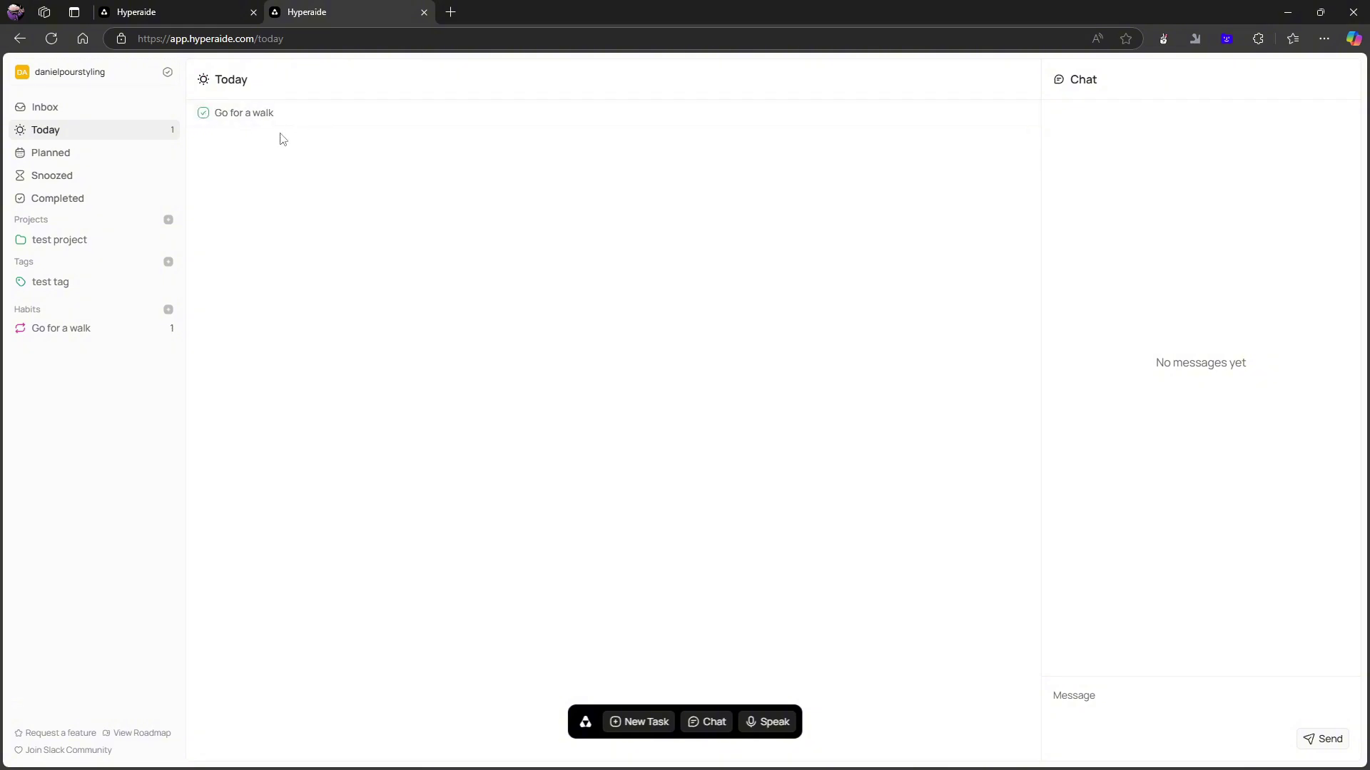
left_click(85, 336)
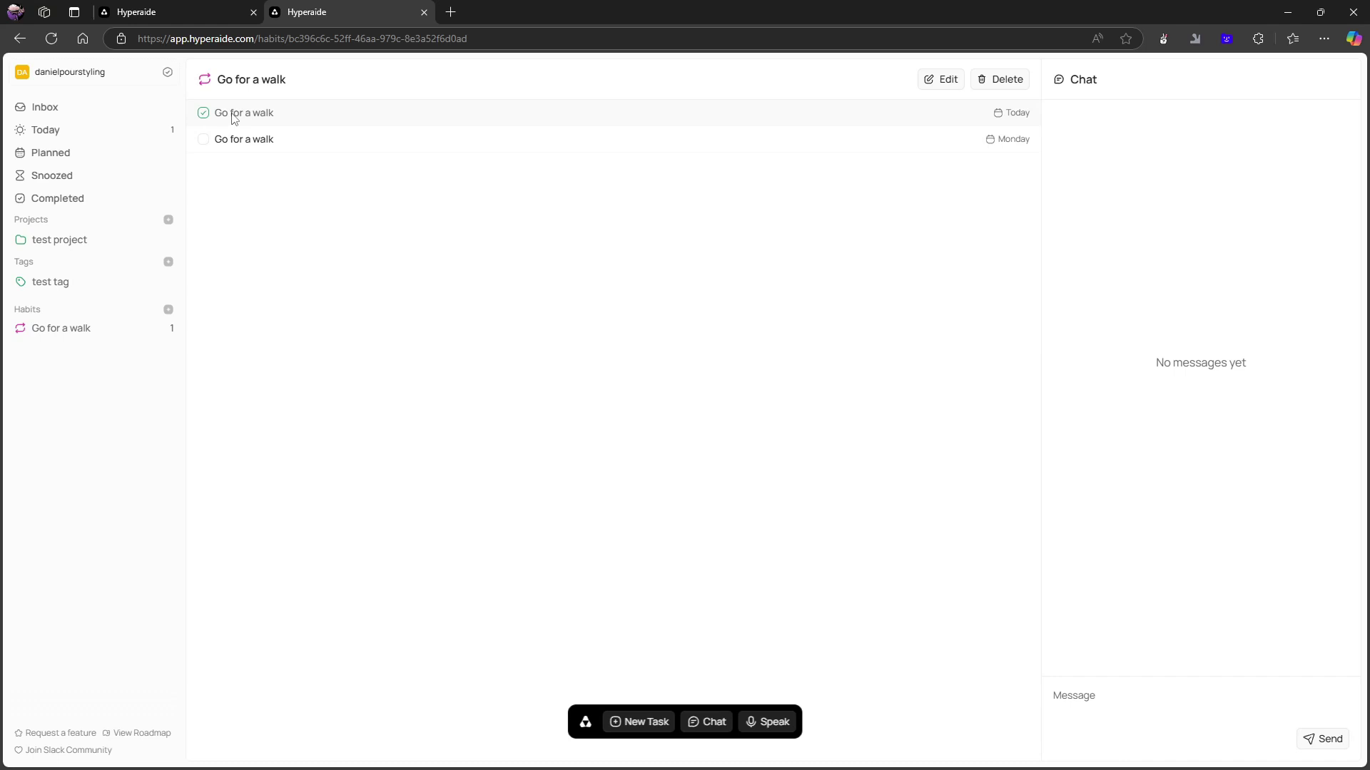
left_click(103, 131)
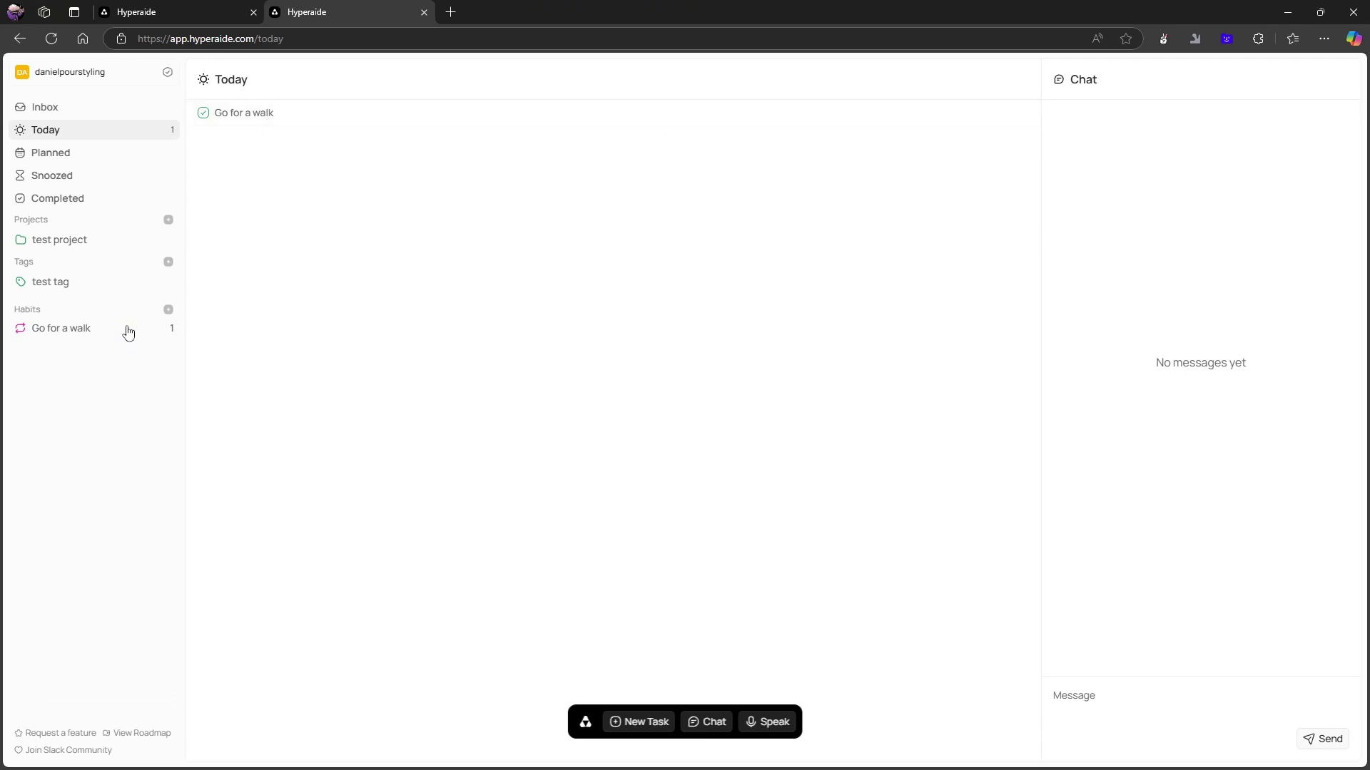
Open the Monday walk task's details from the habit page twice, returning each time.
left_click(71, 330)
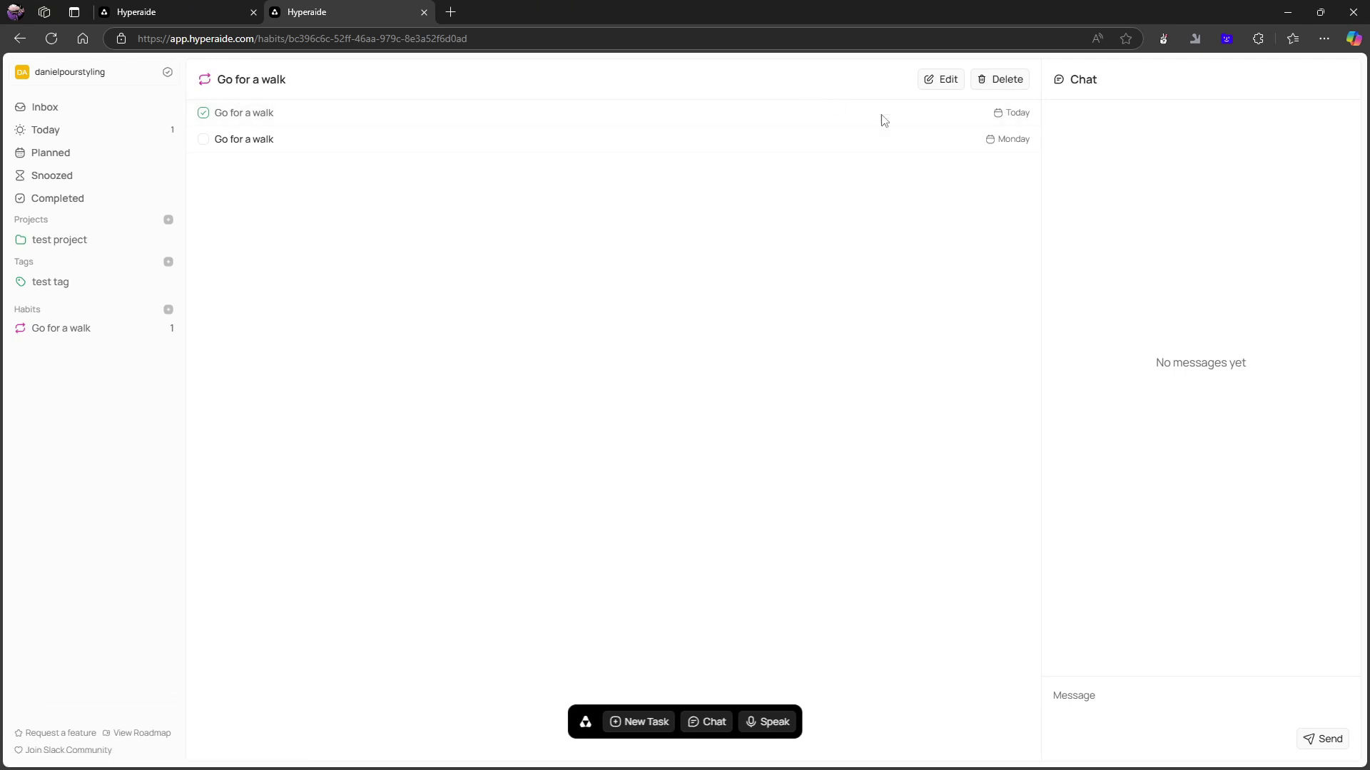
left_click(1002, 142)
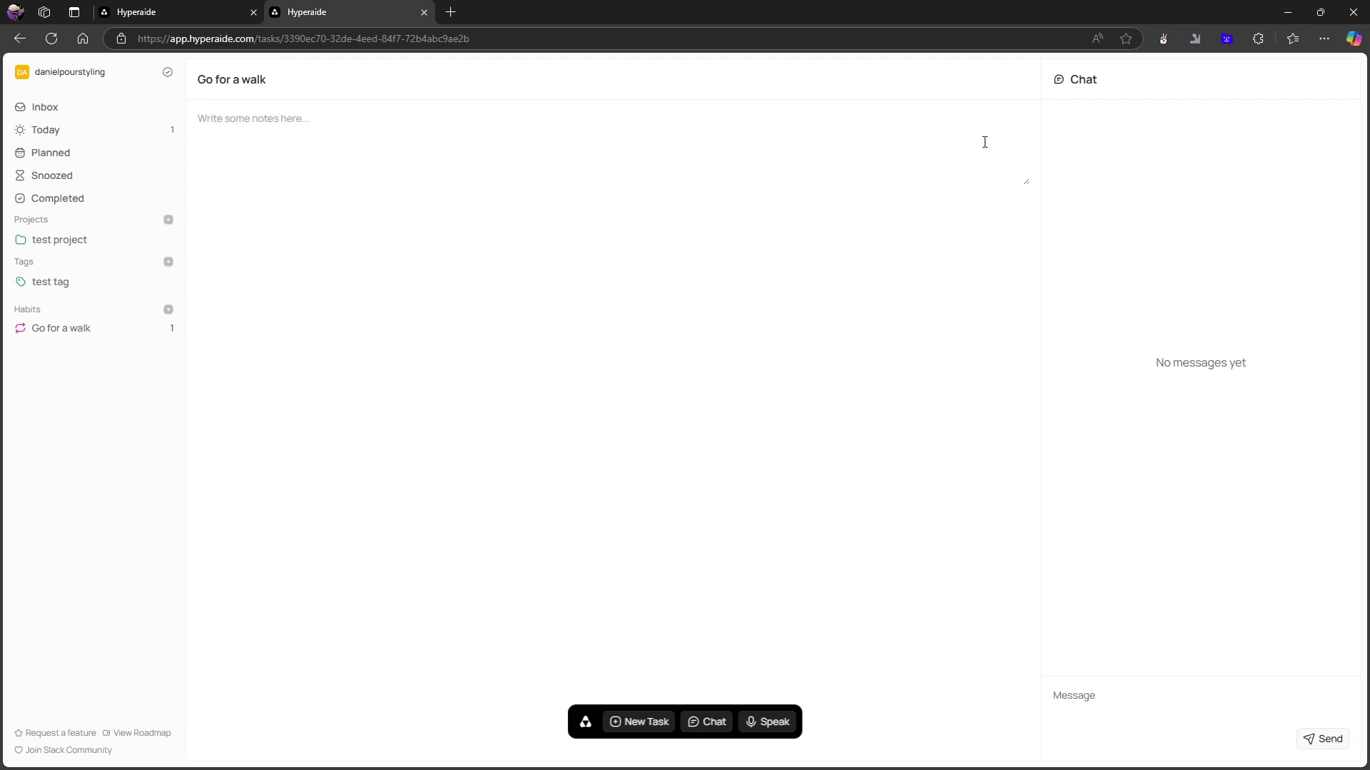
key("alt+Left")
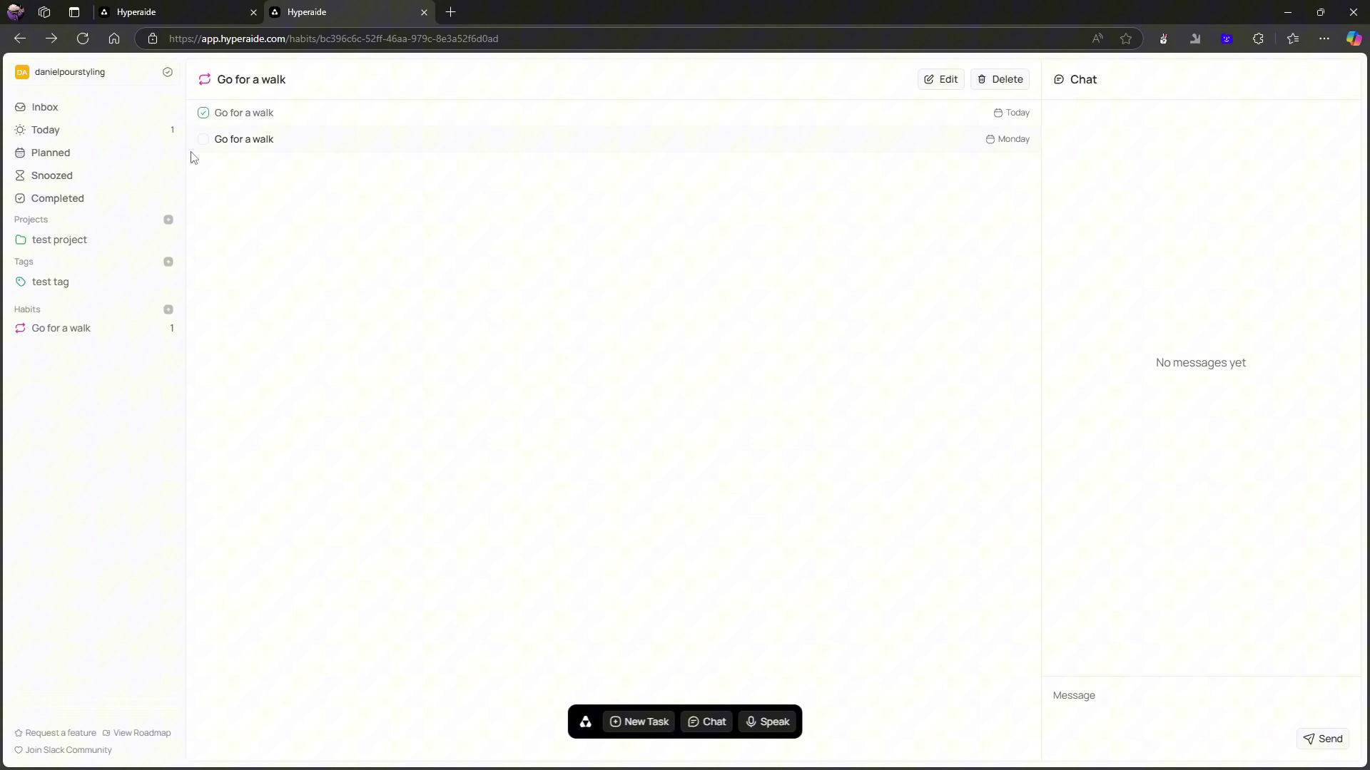
left_click(272, 139)
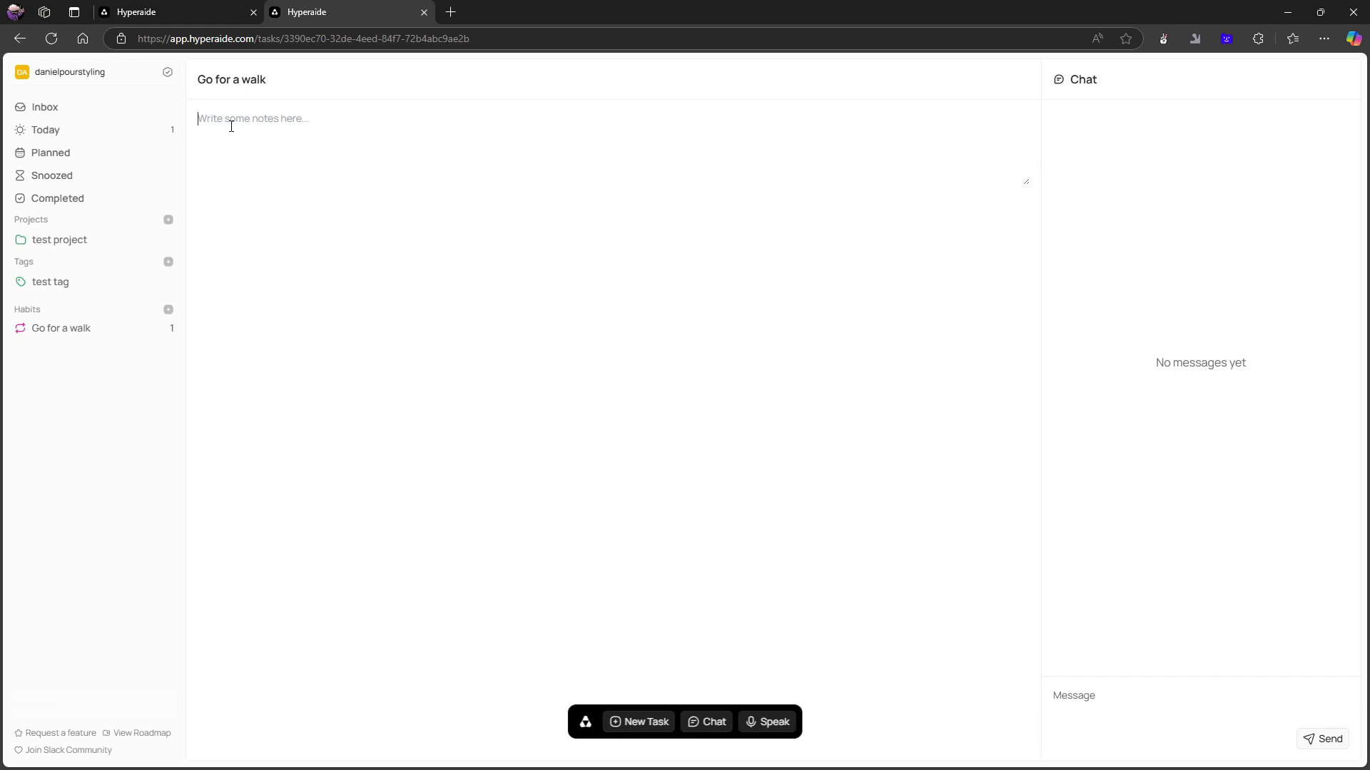
key("alt+Left")
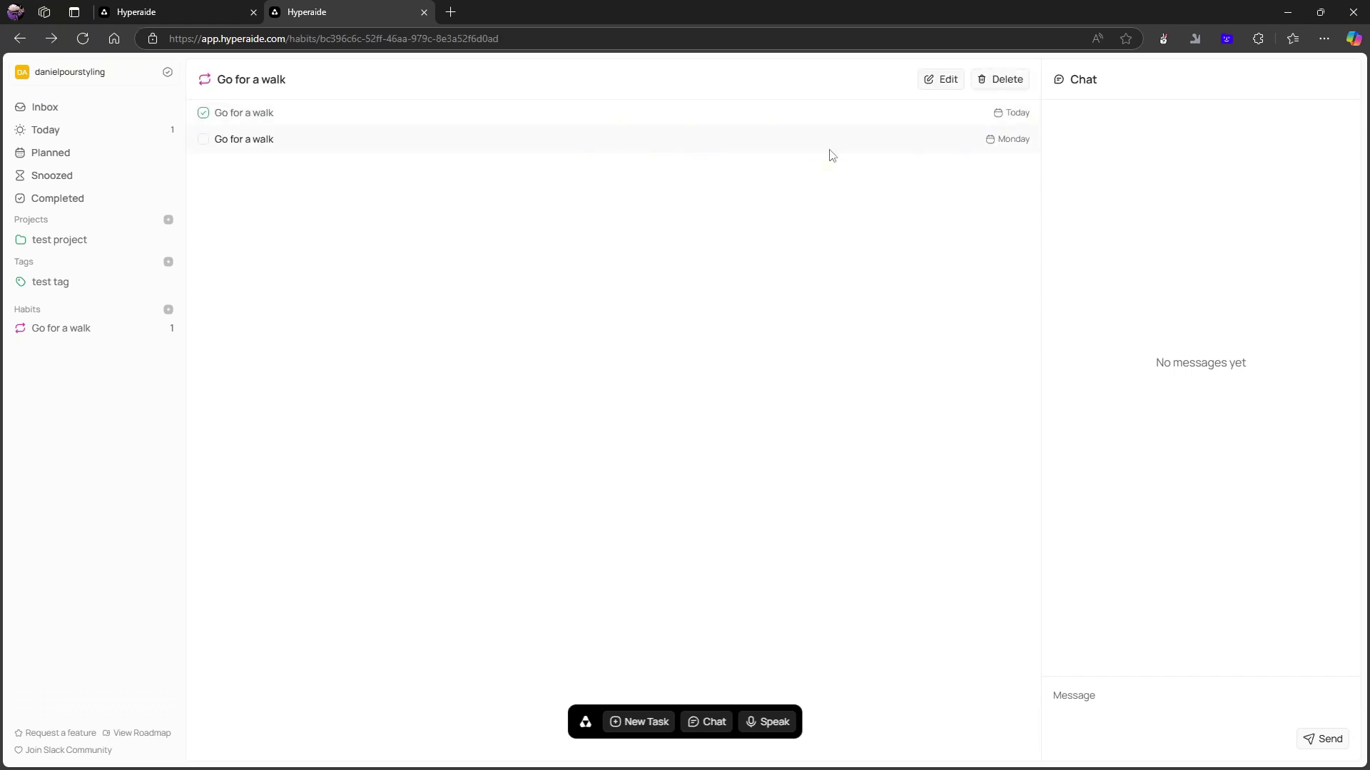
Add a new 'Go for a run' task to the Inbox and drag it toward test project.
left_click(69, 107)
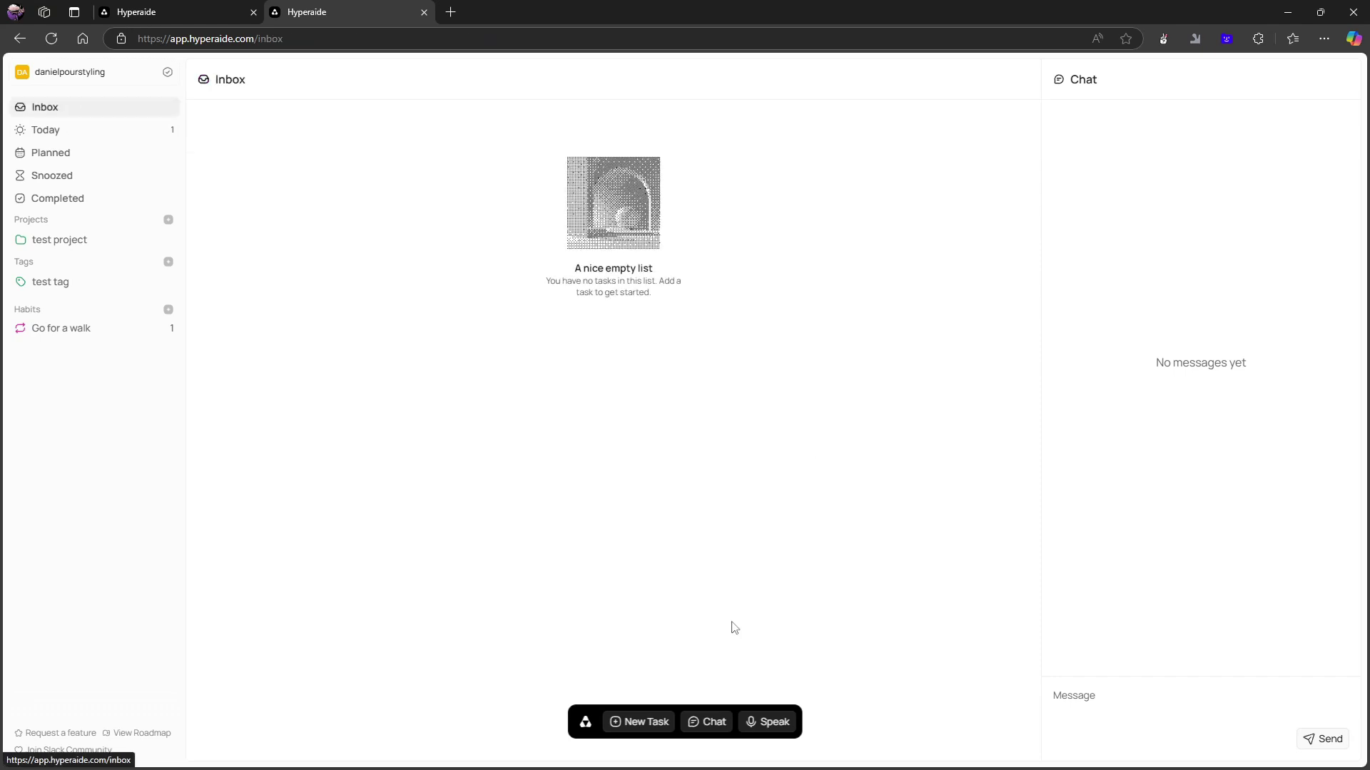
left_click(646, 723)
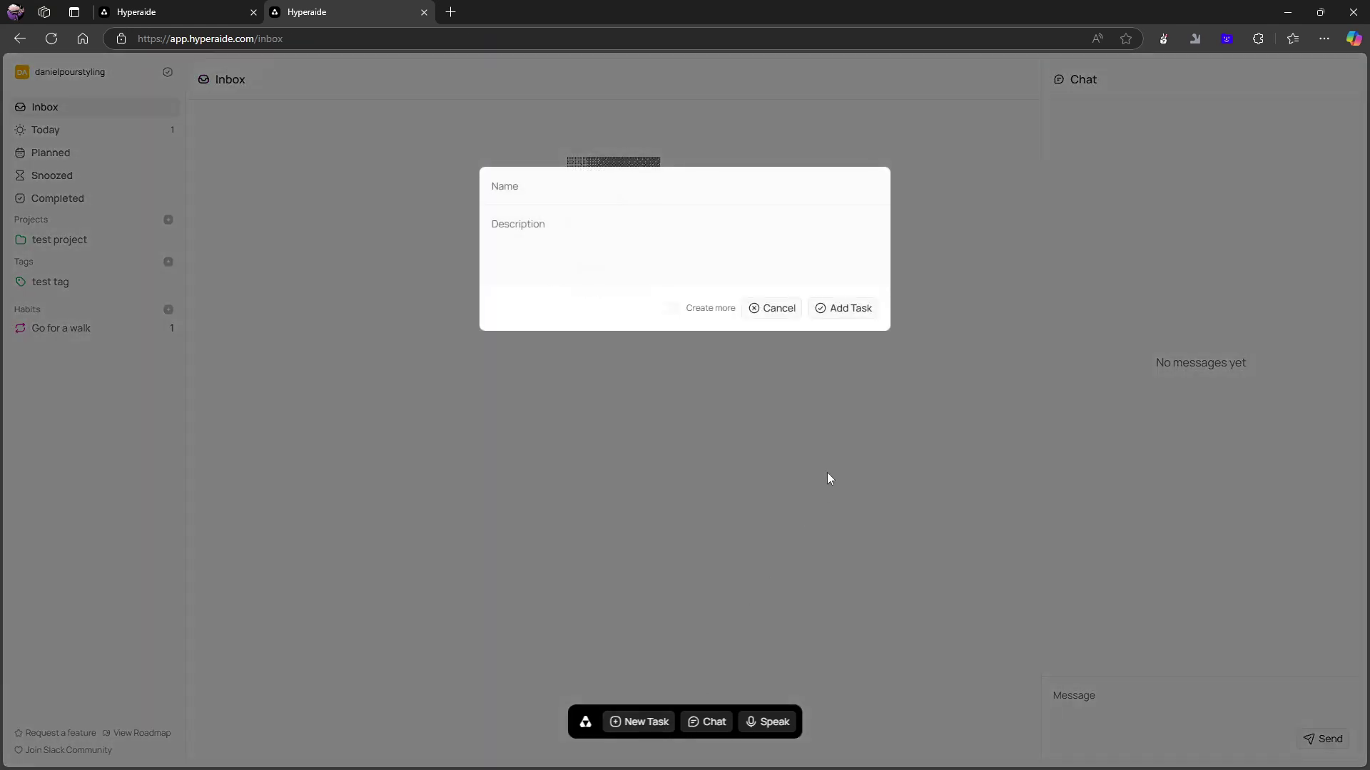
type("Go for a run")
left_click(850, 313)
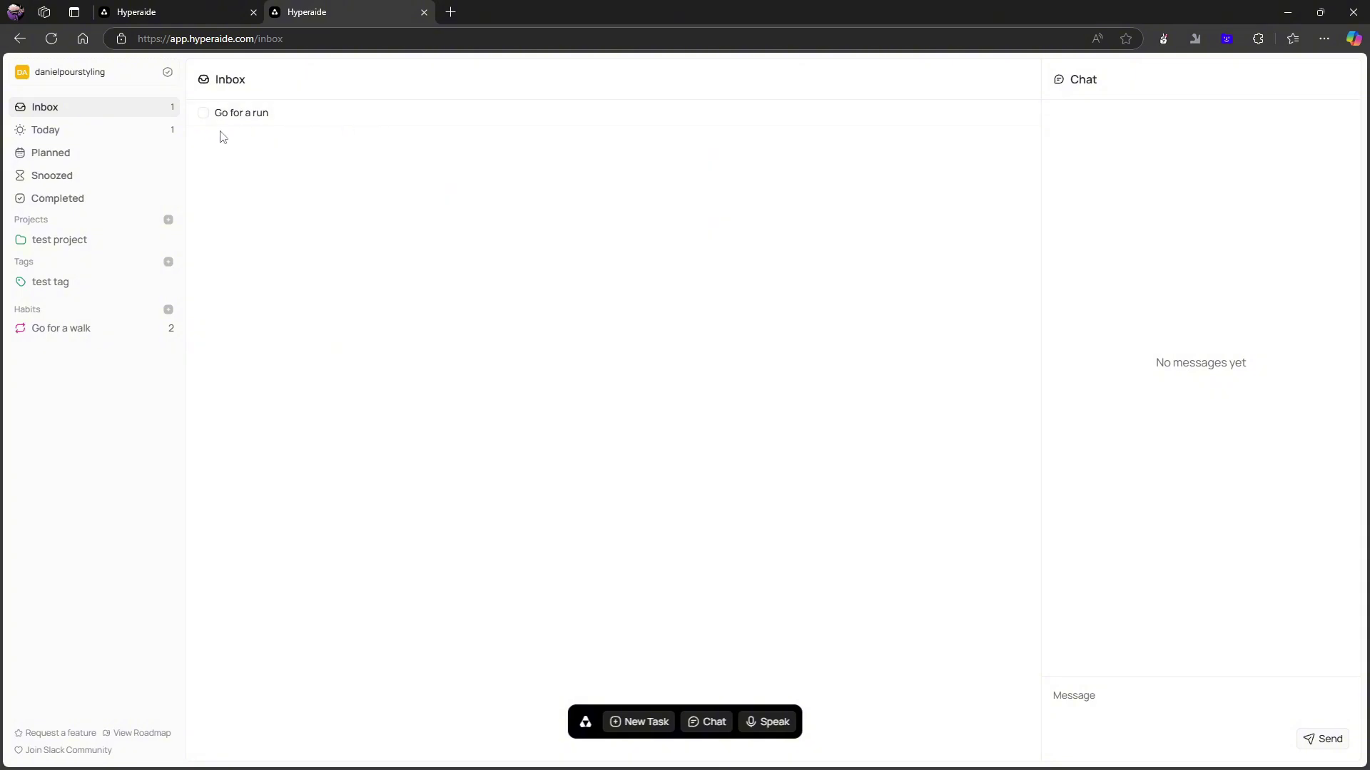
mouse_move(269, 119)
left_mouse_down()
mouse_move(103, 255)
mouse_move(80, 248)
mouse_move(77, 281)
mouse_move(288, 123)
left_mouse_up()
Write 'tommorow at 9' in the Go for a run task's notes.
left_click(258, 118)
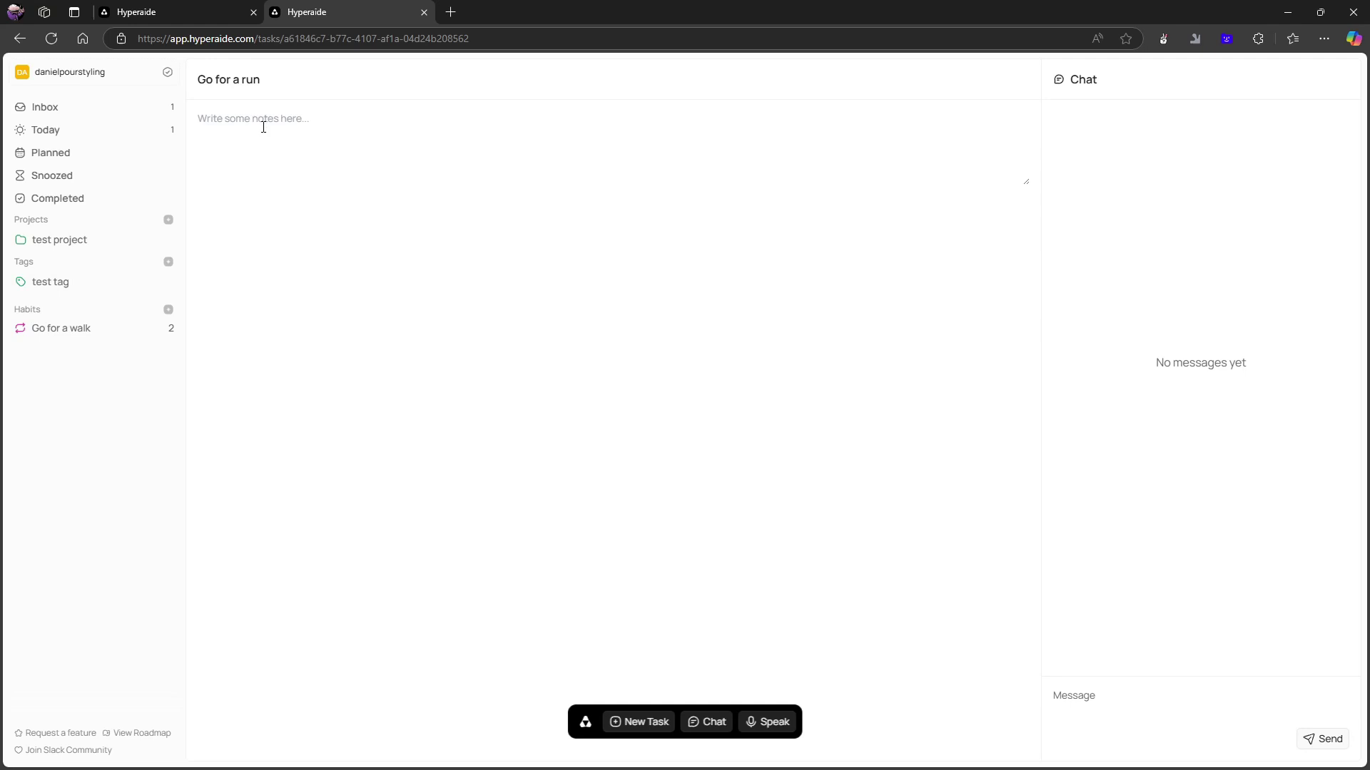
key("Escape")
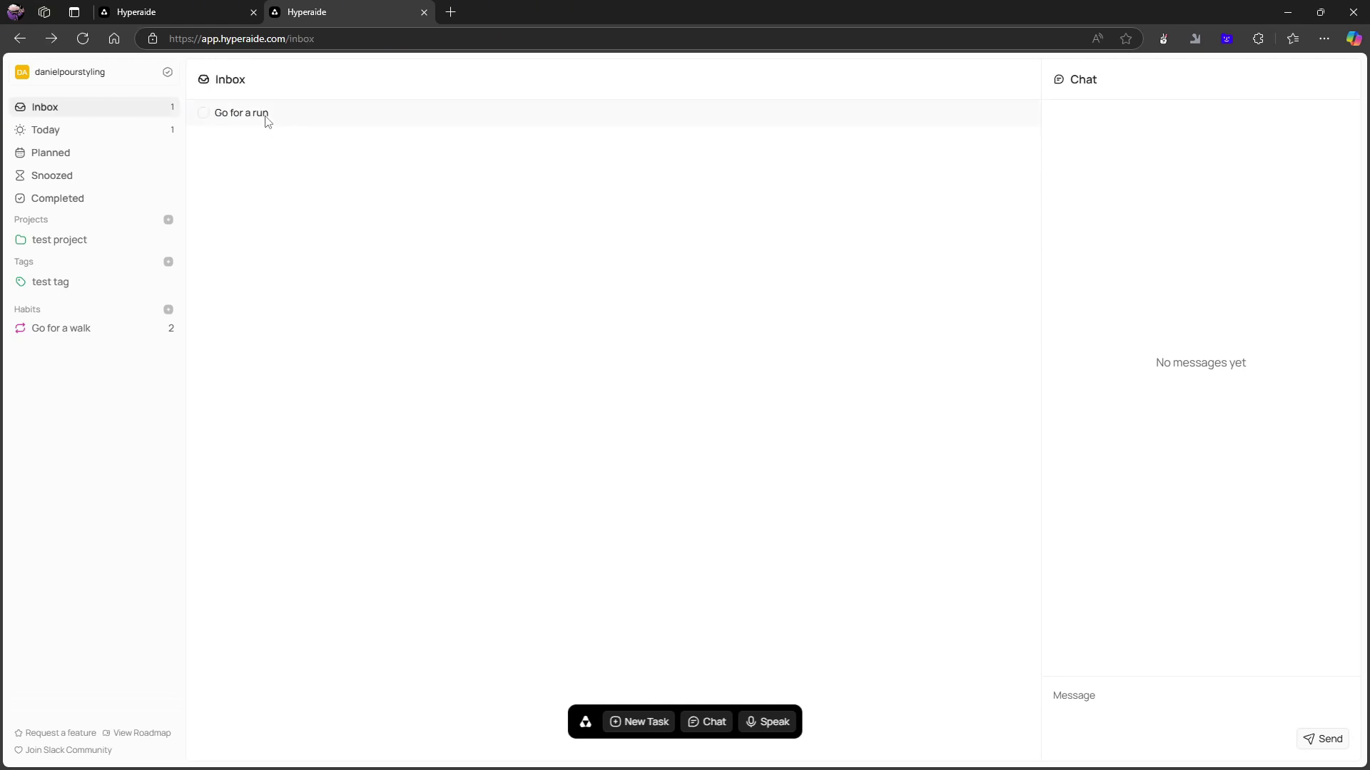
left_click(266, 119)
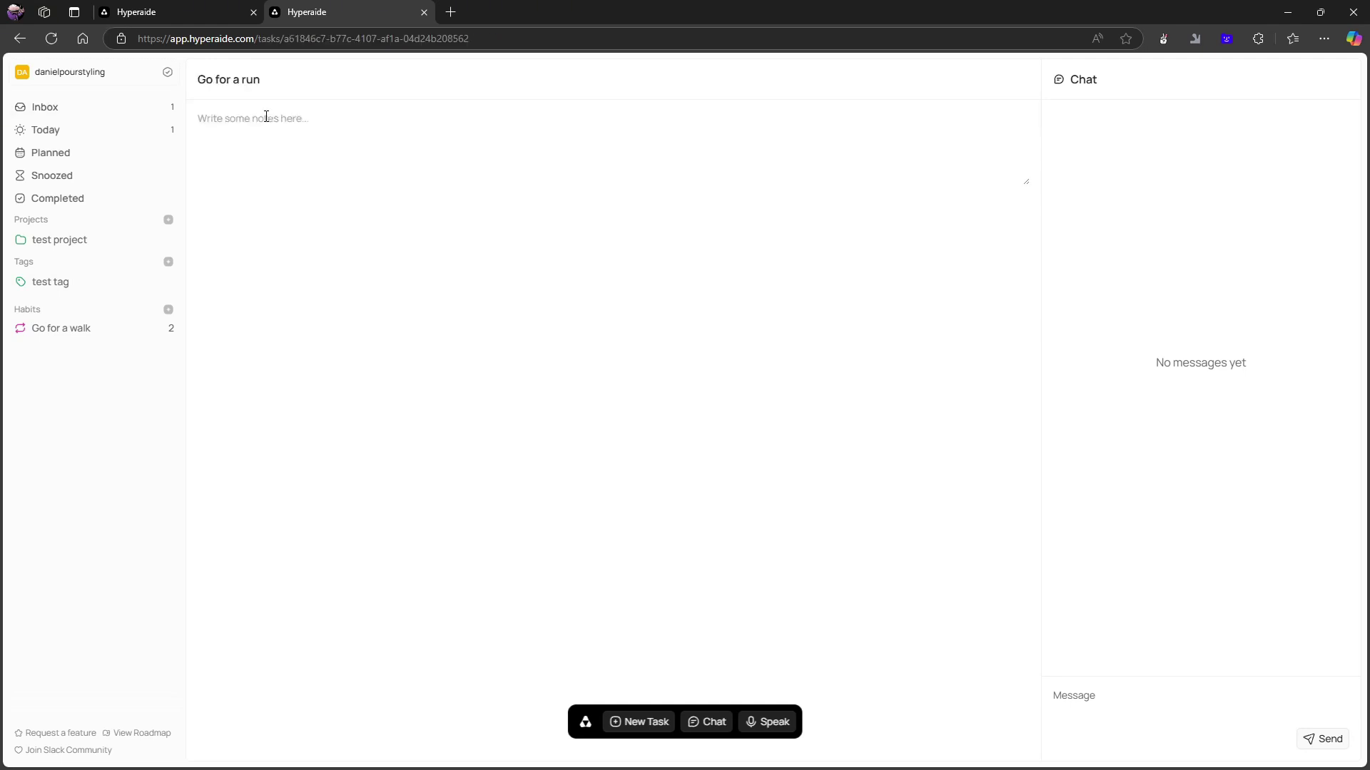
left_click(121, 108)
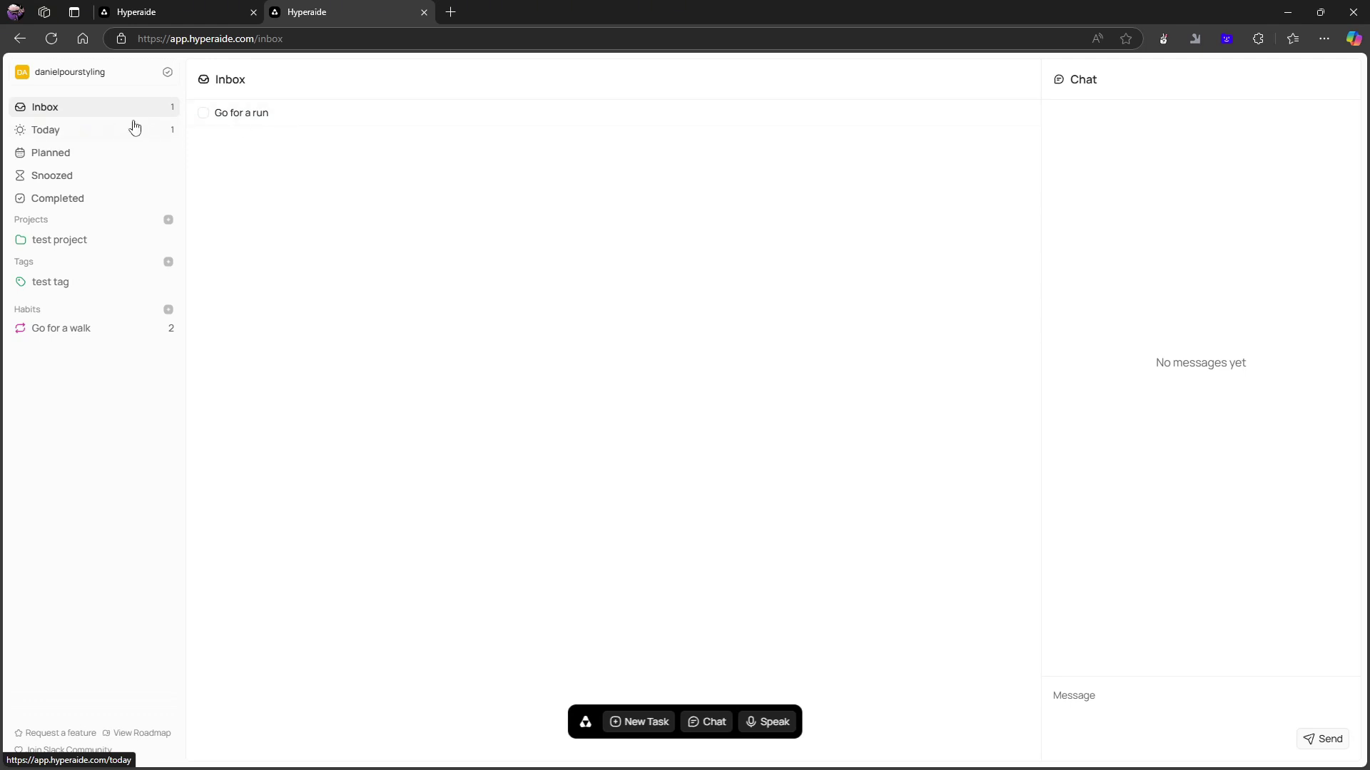
left_click(269, 116)
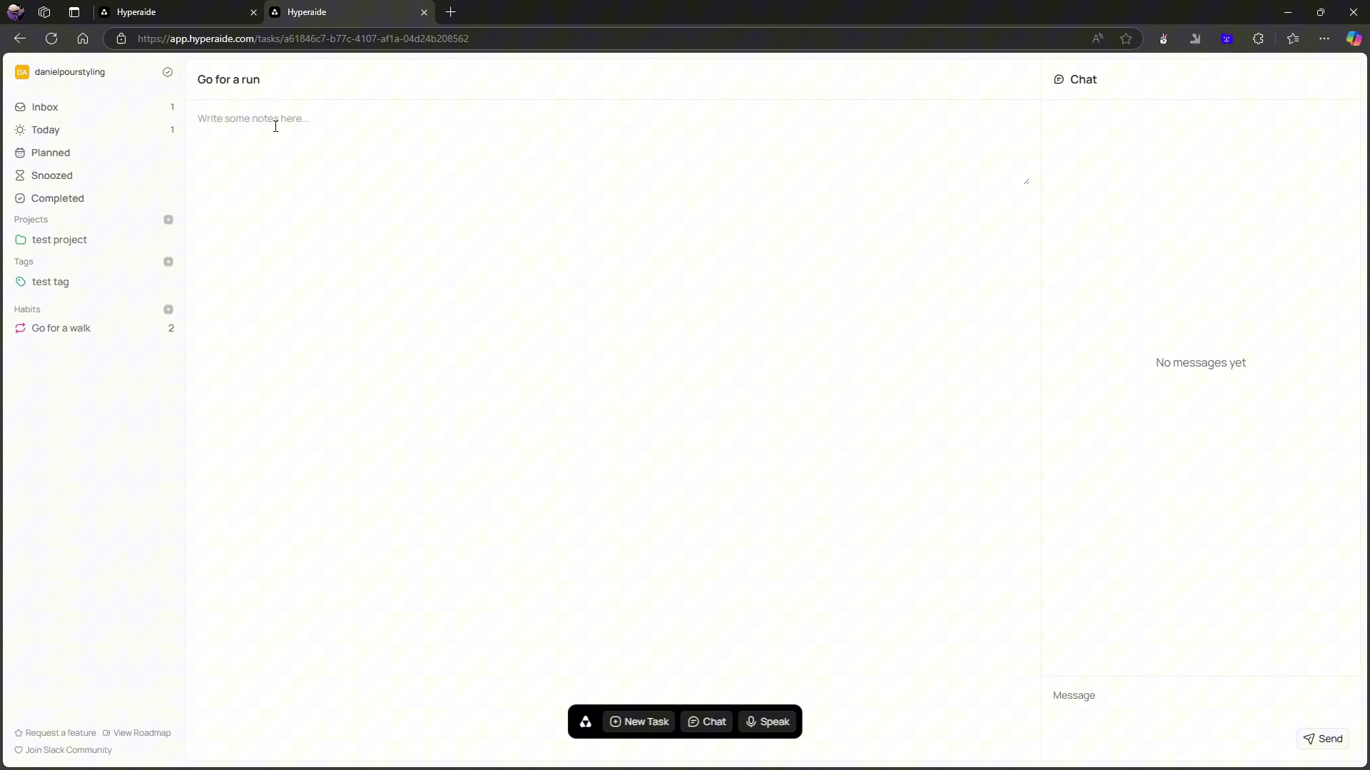
type("t")
key("BackSpace")
type("tommorow at 9pm")
Recheck the note, drag Go for a run toward test project, and view that project.
left_click(101, 112)
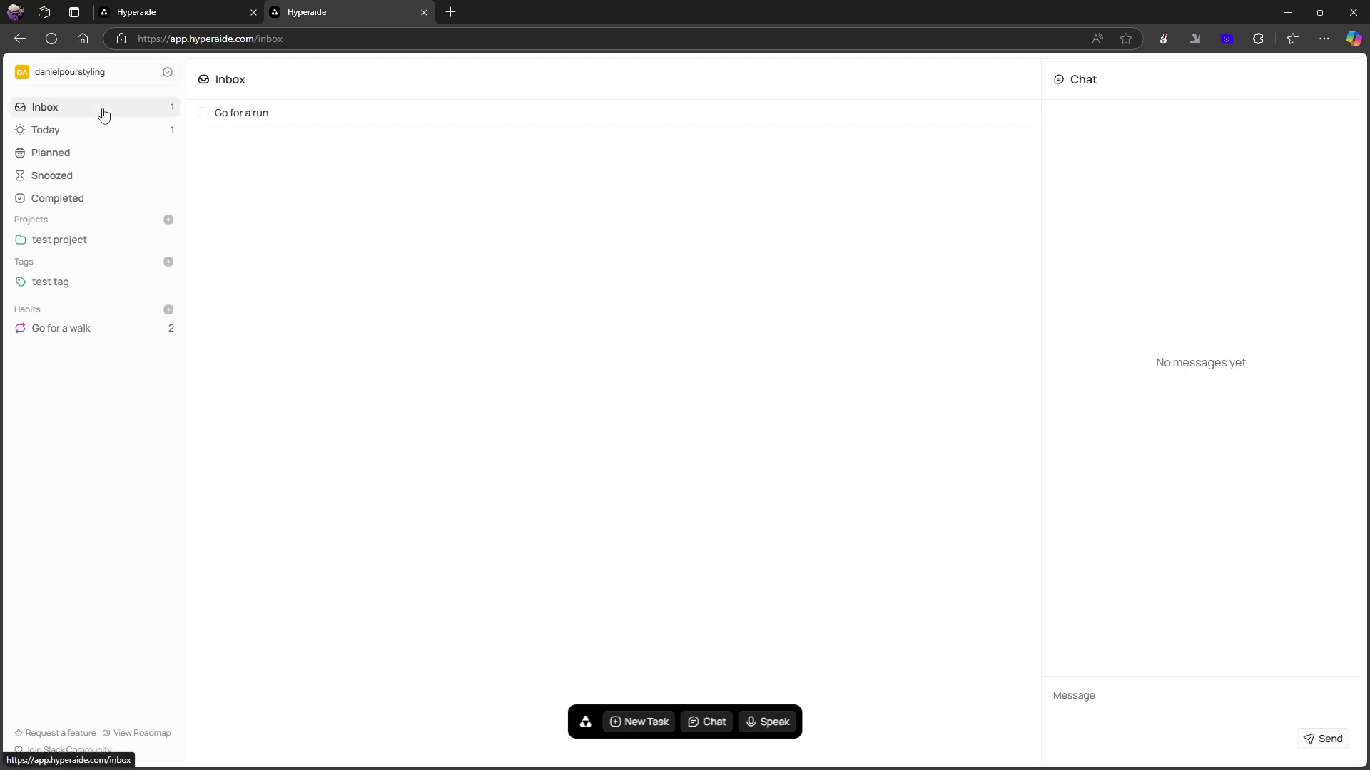
left_click(416, 121)
key("alt+Left")
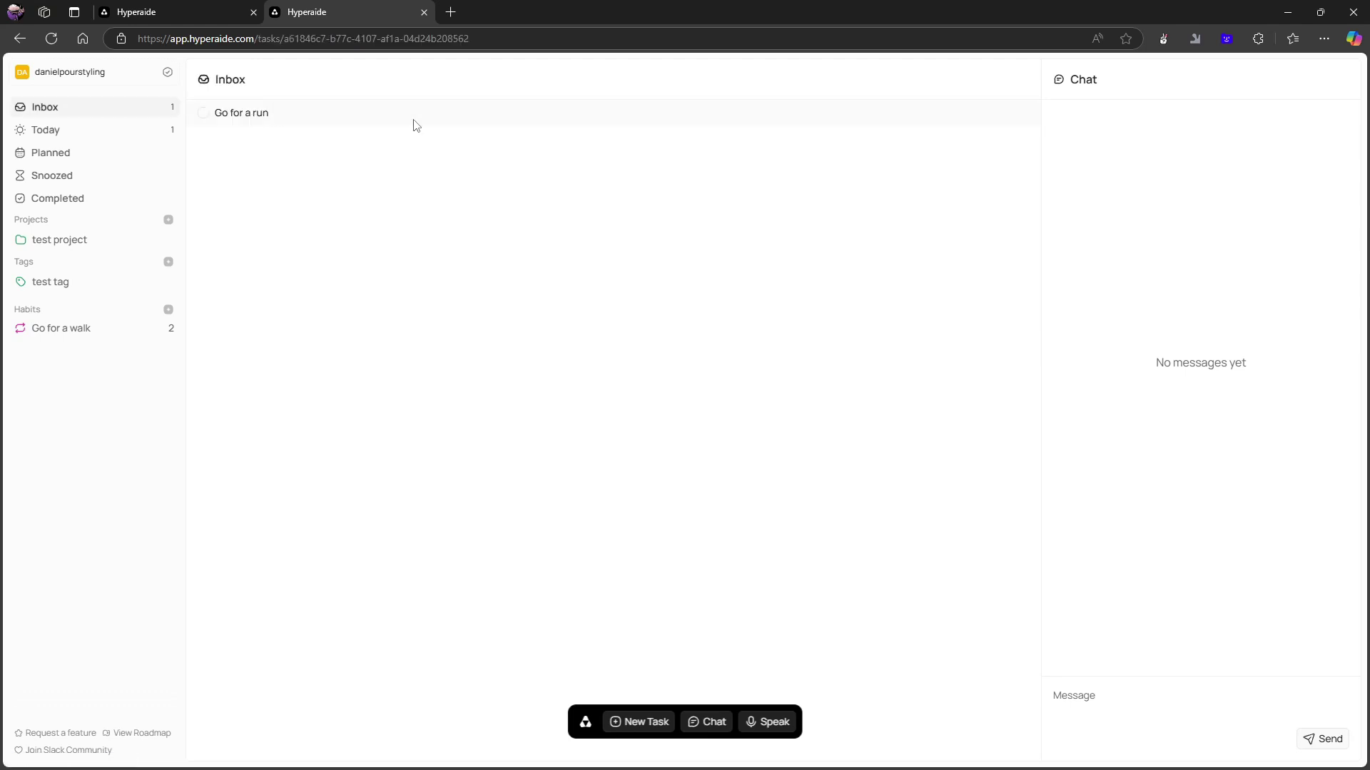
left_click_drag(248, 121, 77, 248)
left_click(76, 248)
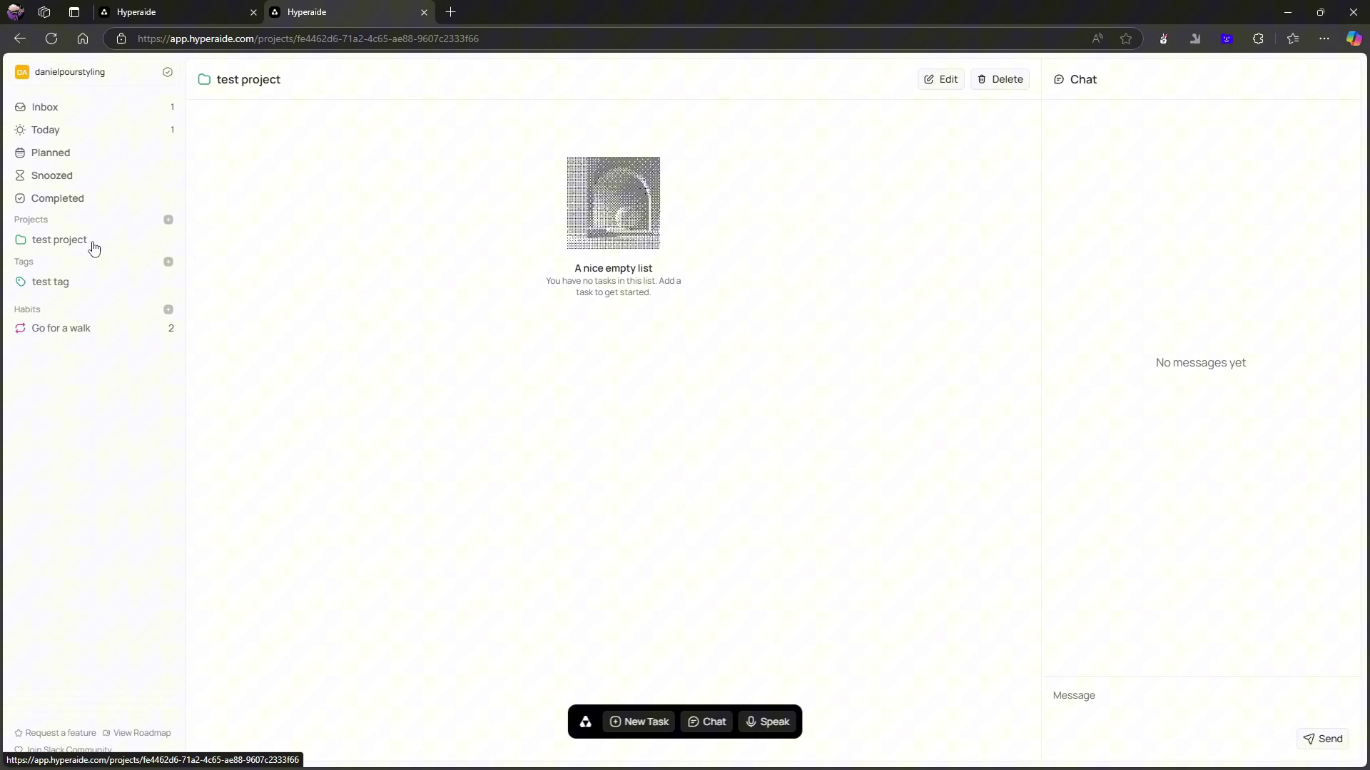
Drag Go for a run onto test project, confirm it counts one task, then return to Inbox.
left_click(56, 283)
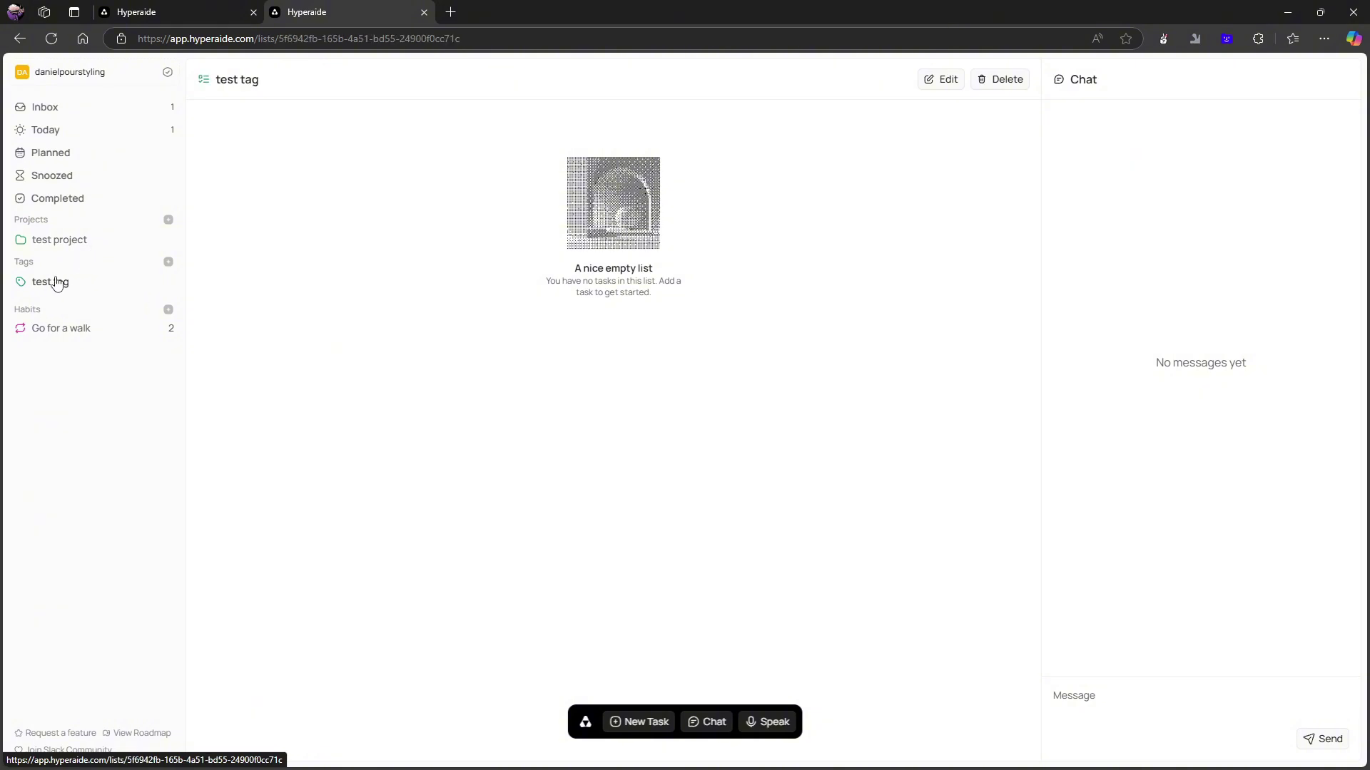
left_click(69, 243)
left_click(95, 106)
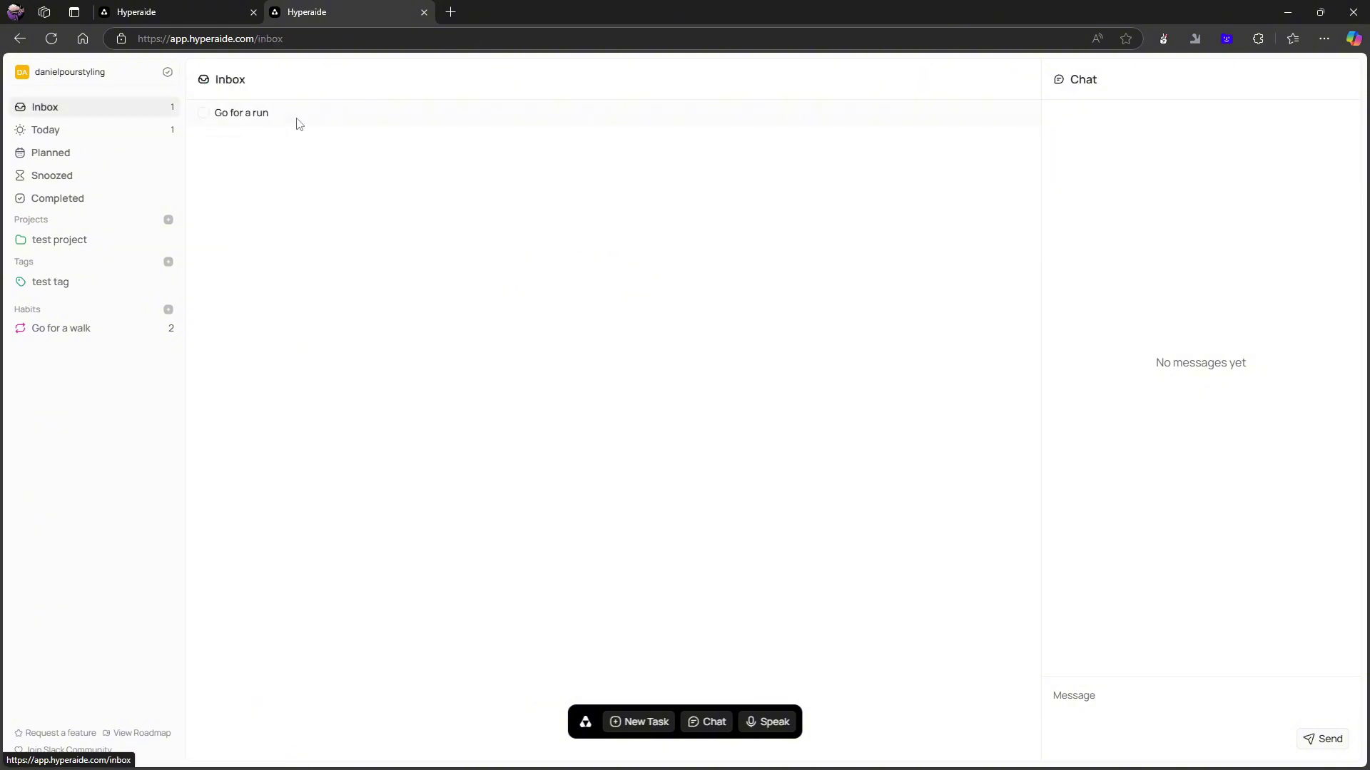
left_click_drag(298, 124, 21, 248)
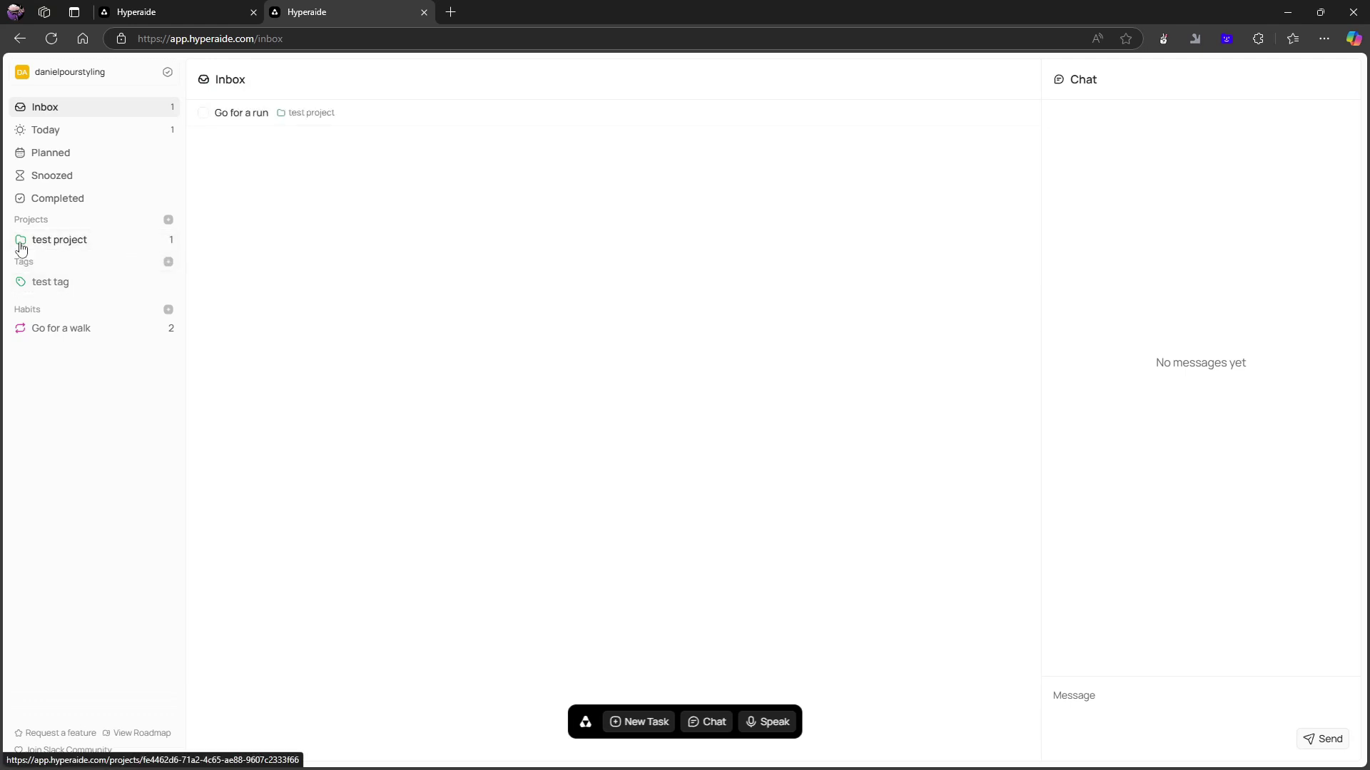
left_click(21, 248)
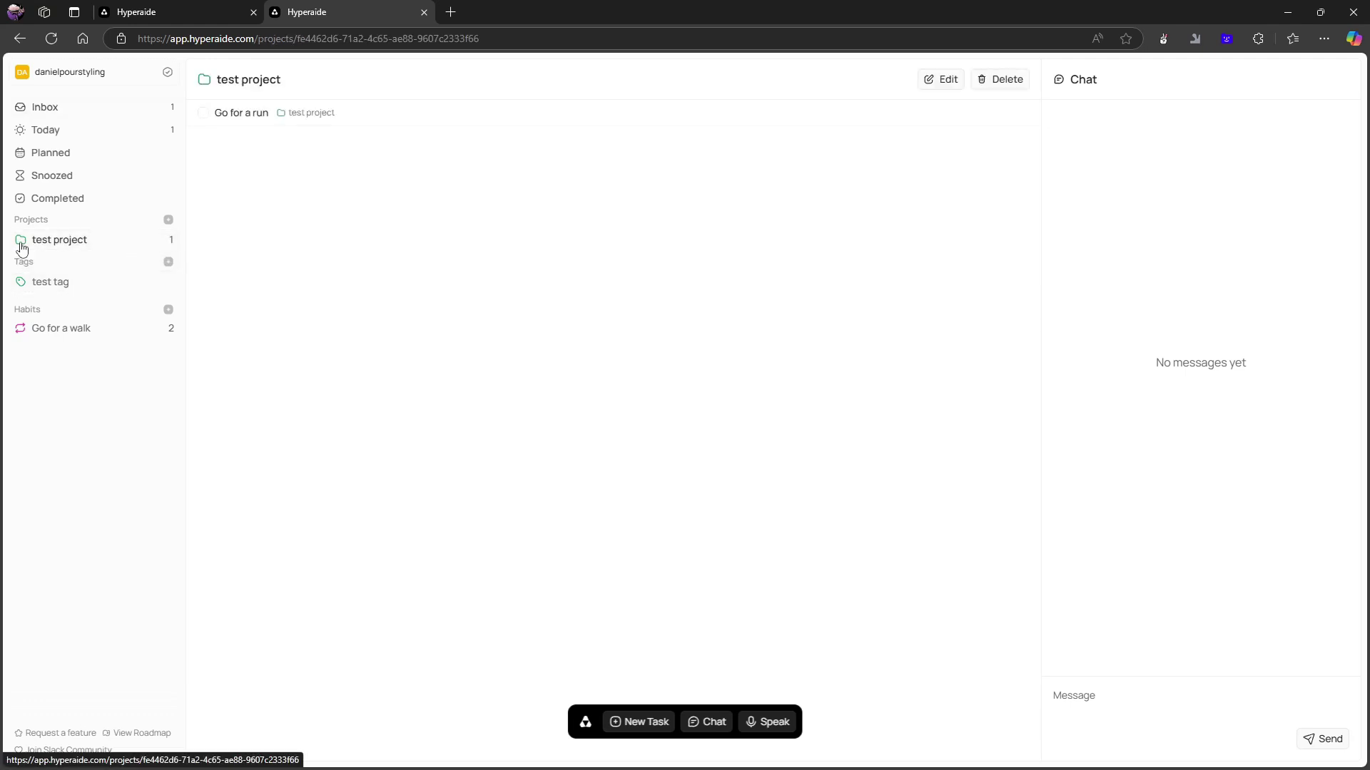
left_click(122, 114)
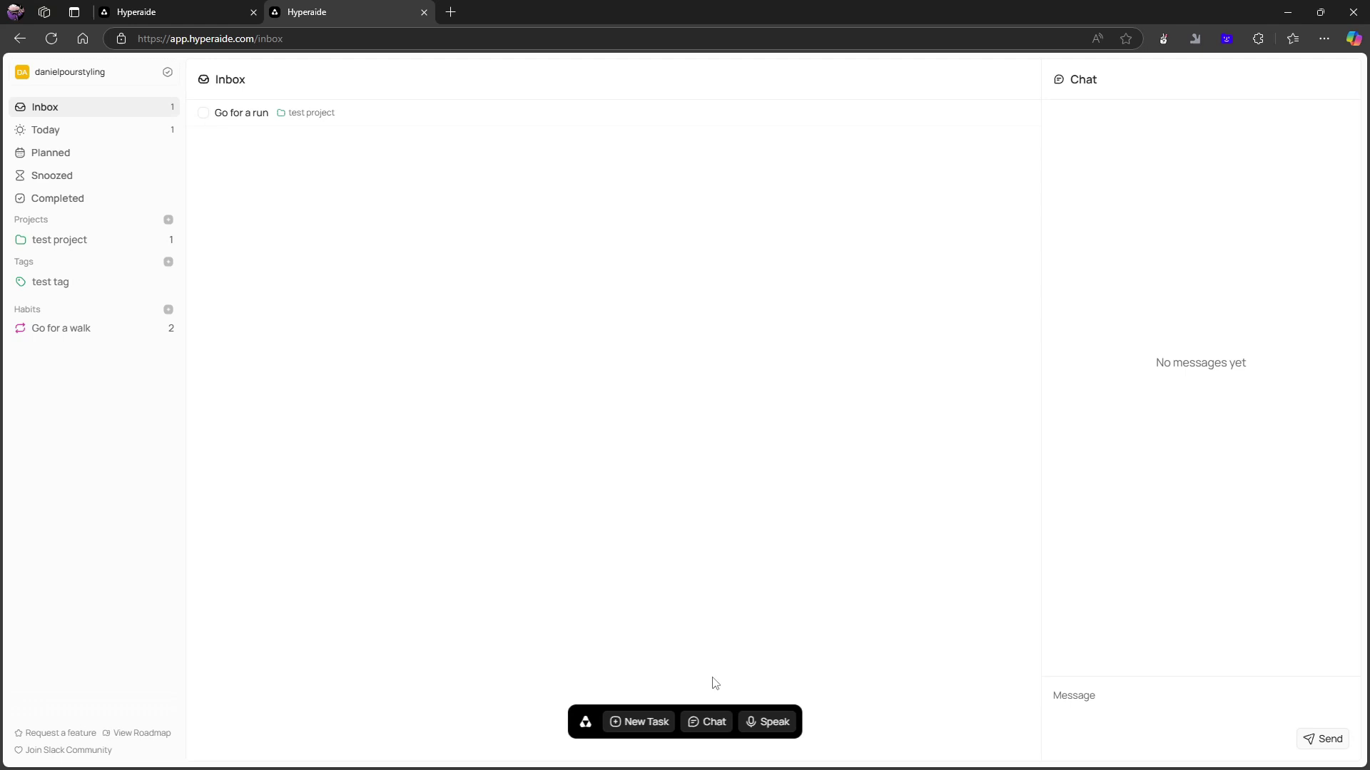
Dictate 'Tomorrow at 9 p.m. I want to go for a run' into the chat, allowing microphone access.
left_click(710, 723)
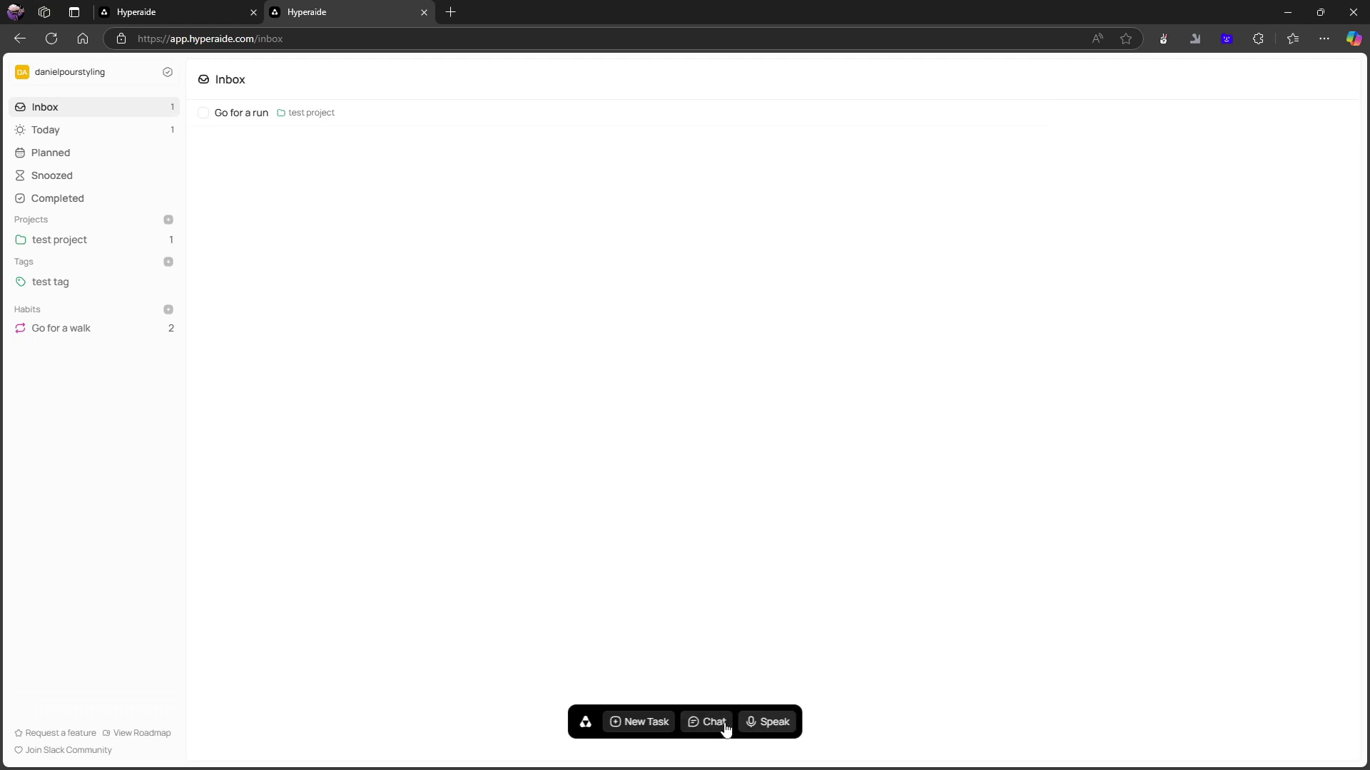
left_click(722, 728)
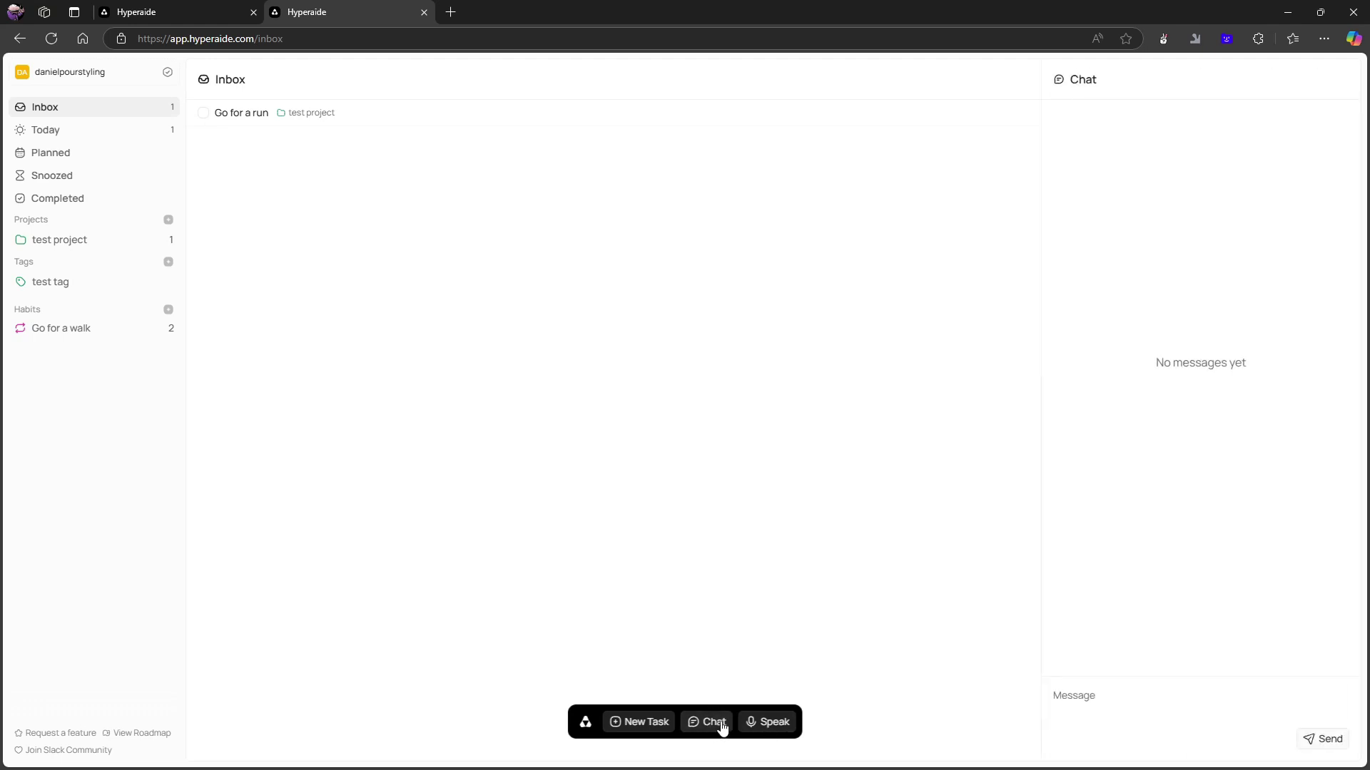
left_click(788, 722)
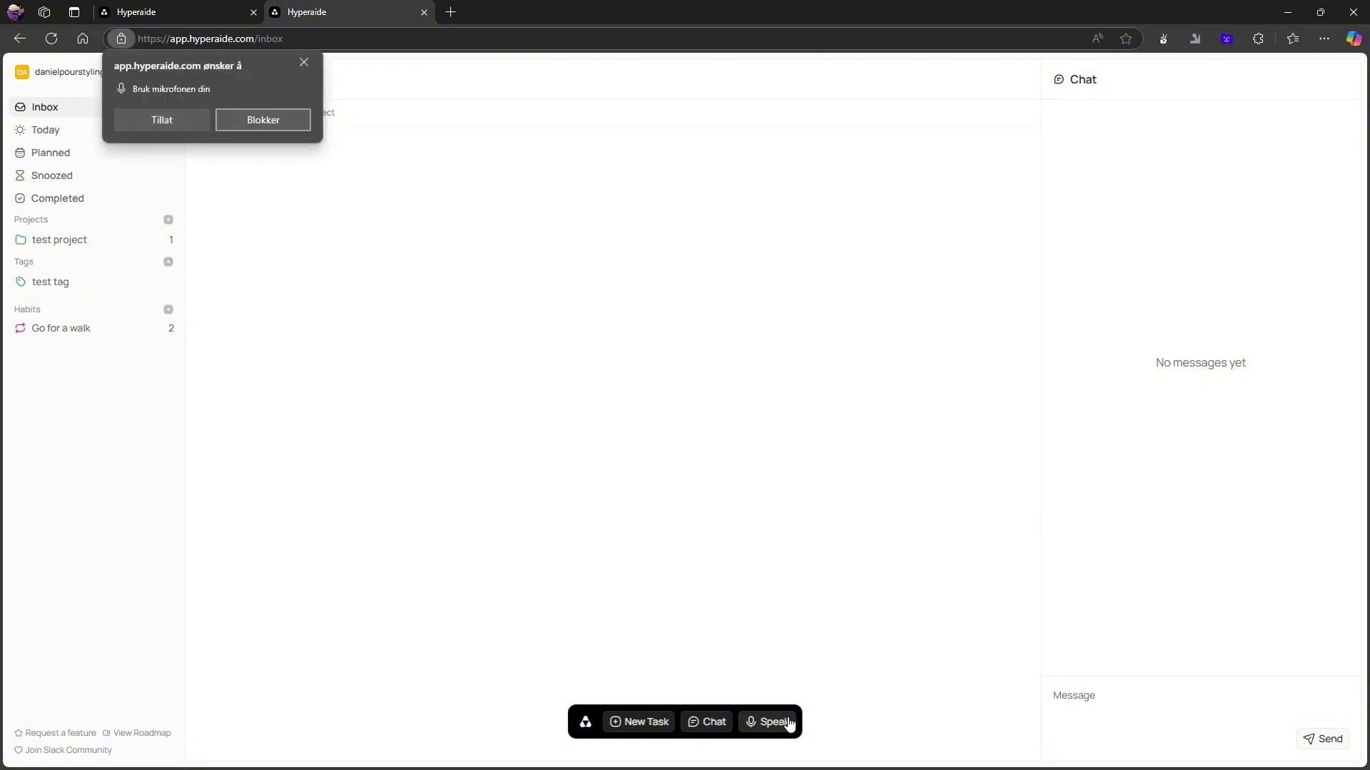
left_click(160, 123)
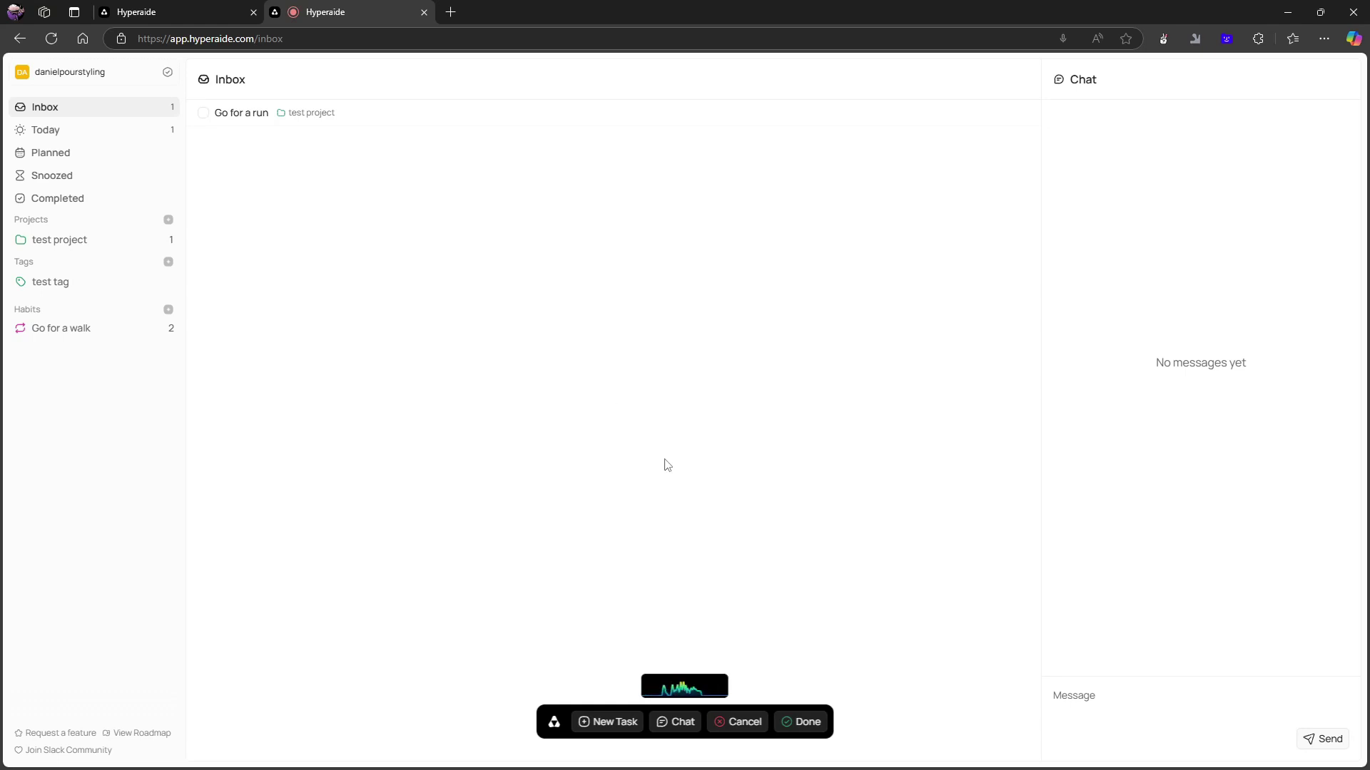
left_click(819, 725)
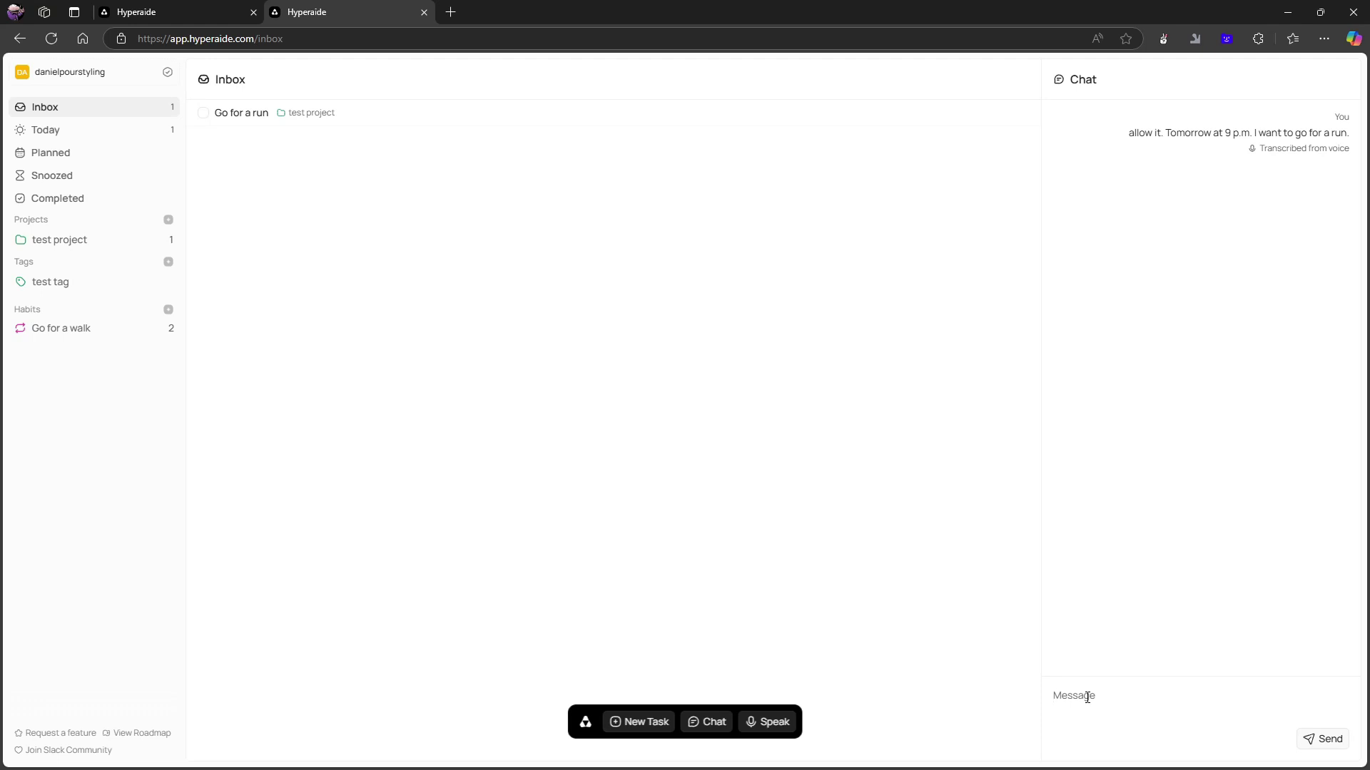
Send 'Go for a run tommorow' to the assistant and view the scheduled run in Planned.
type("Go for a run tommorow 9am")
key("Return")
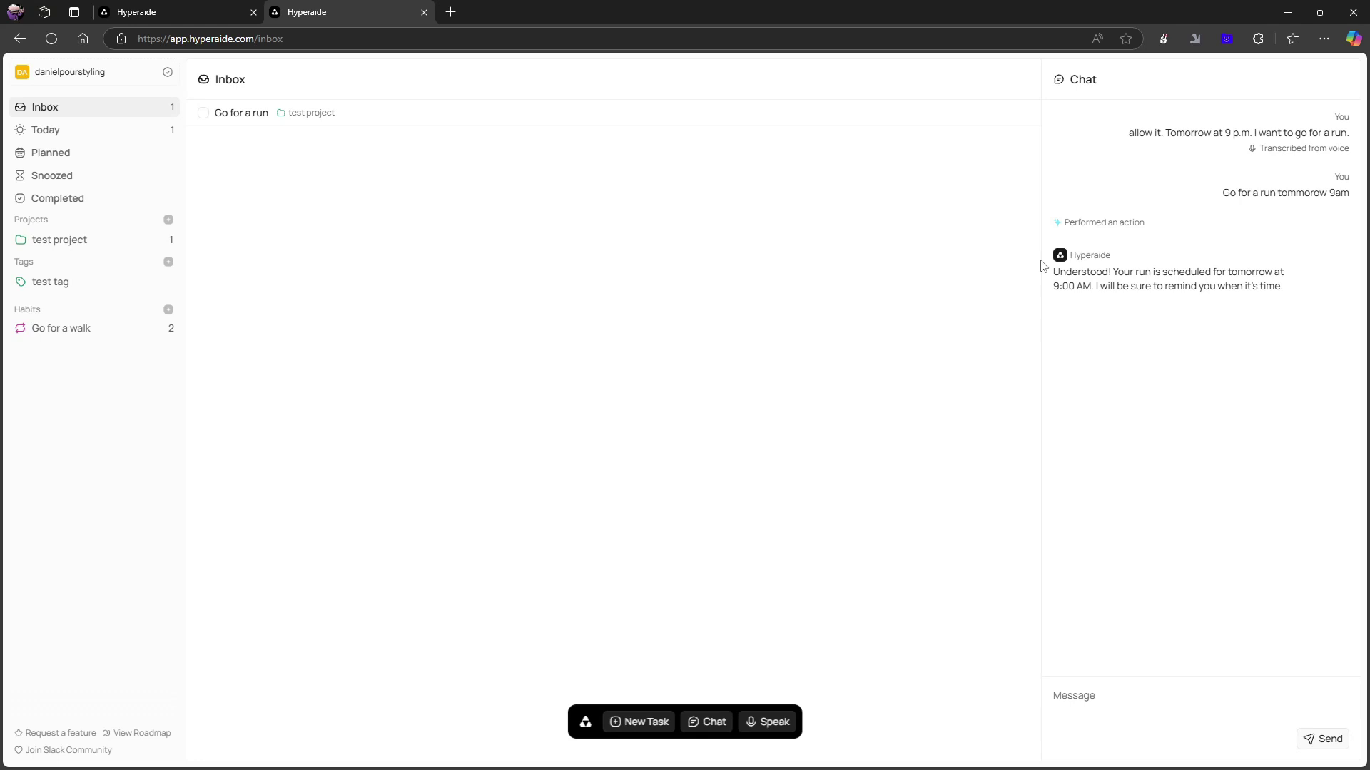
left_click(83, 154)
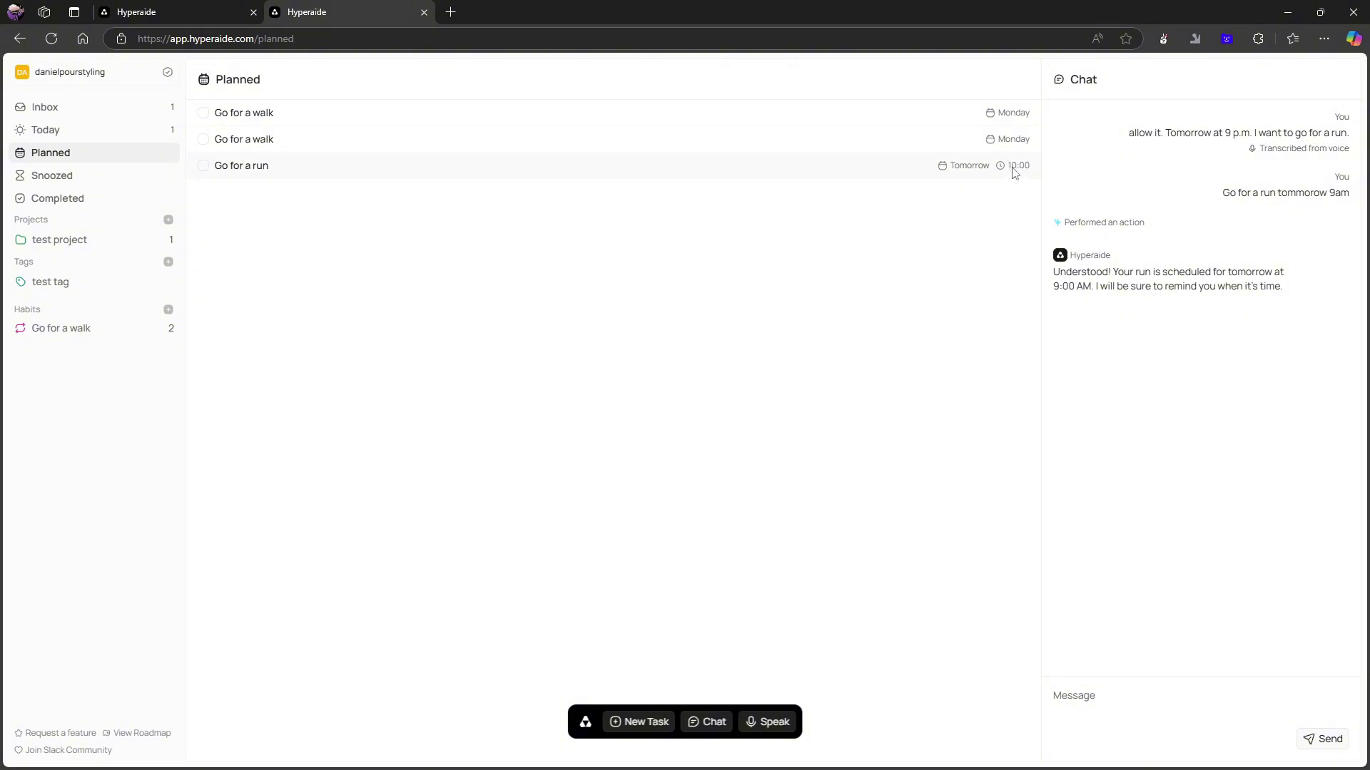
Send 'Take out trash tommorow at 9am' to the assistant and find the new task in the Inbox.
left_click(1128, 698)
type("Take out trash tommorow at 9")
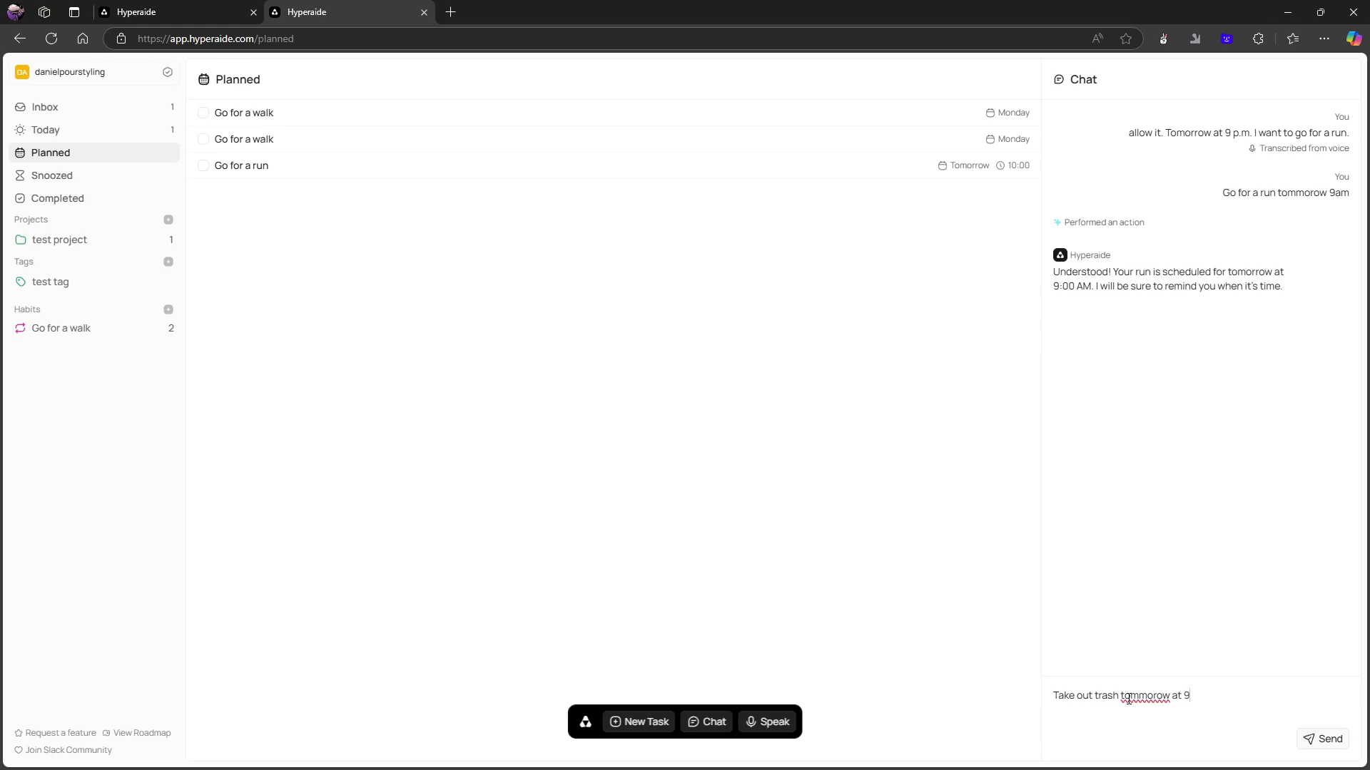
type("am")
key("Return")
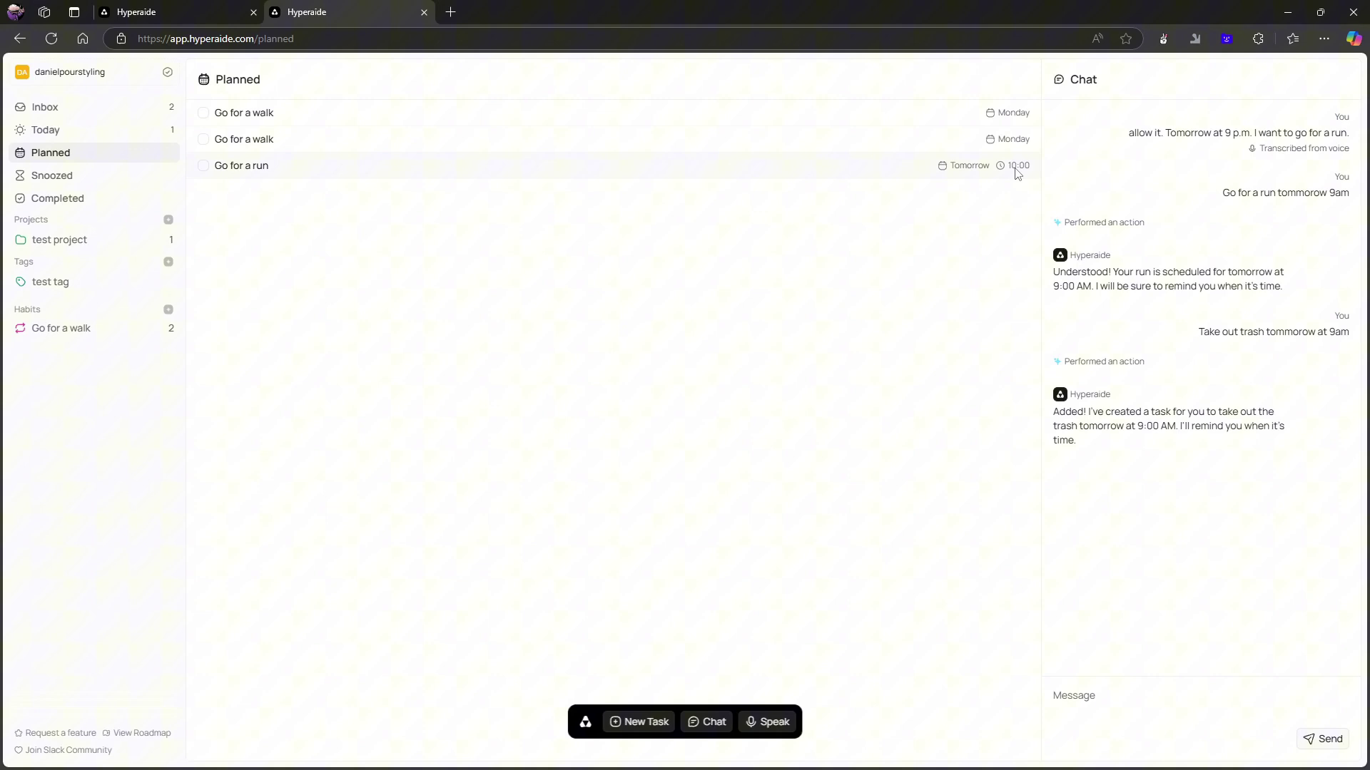
left_click(73, 107)
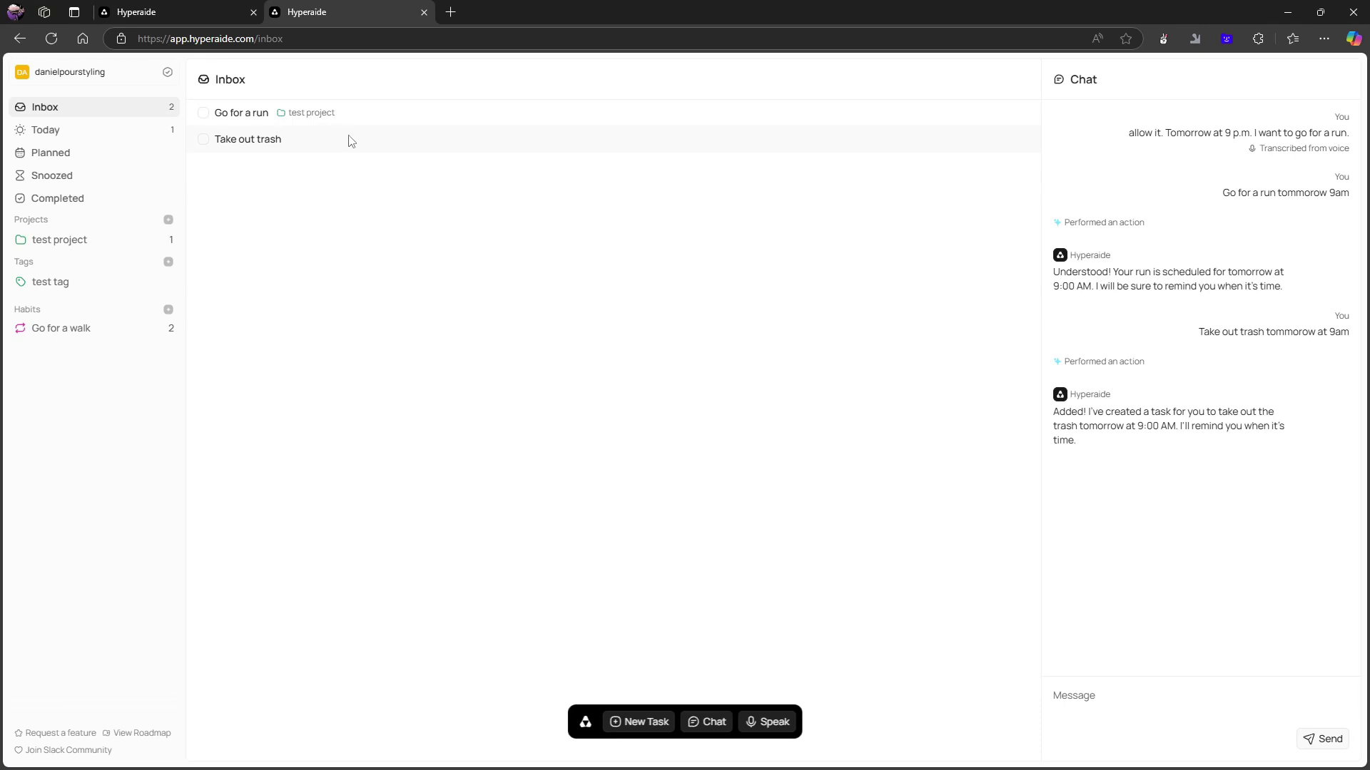
left_click(84, 156)
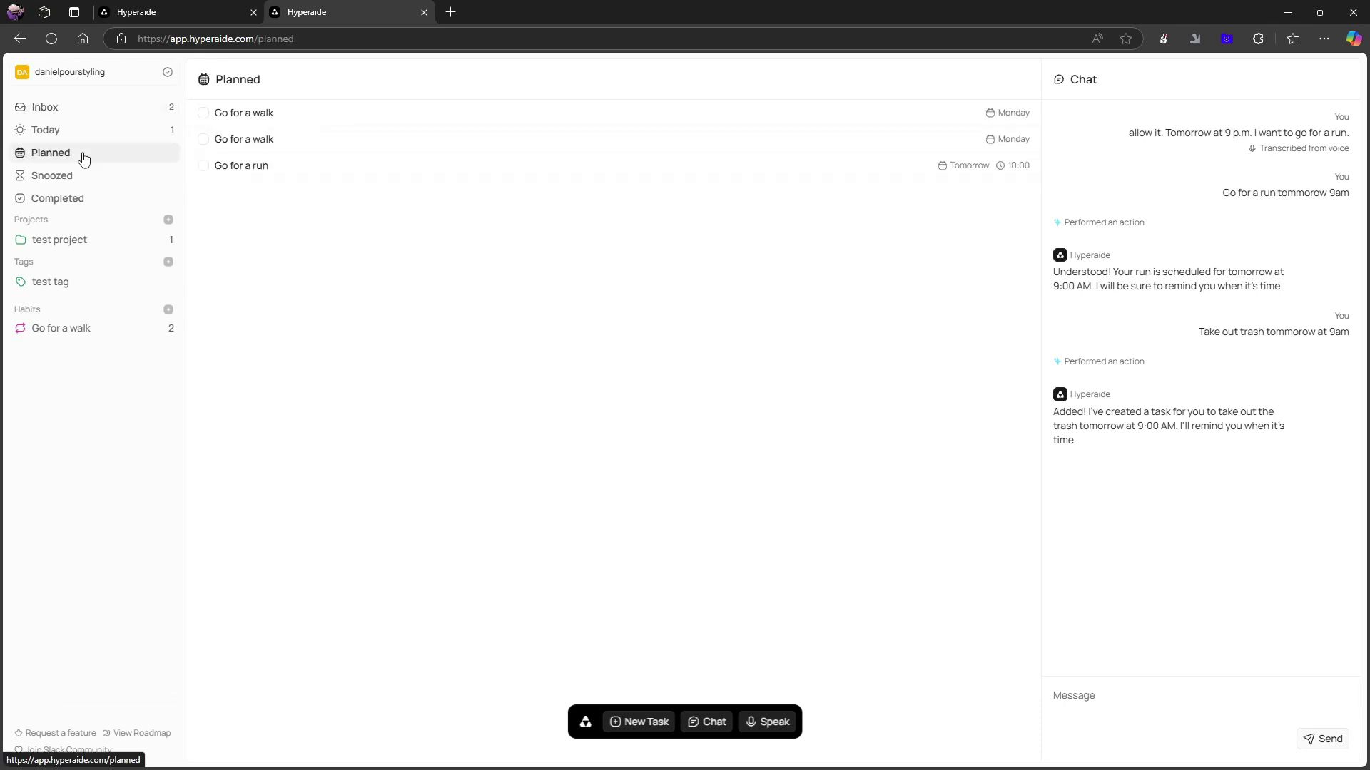
left_click(64, 107)
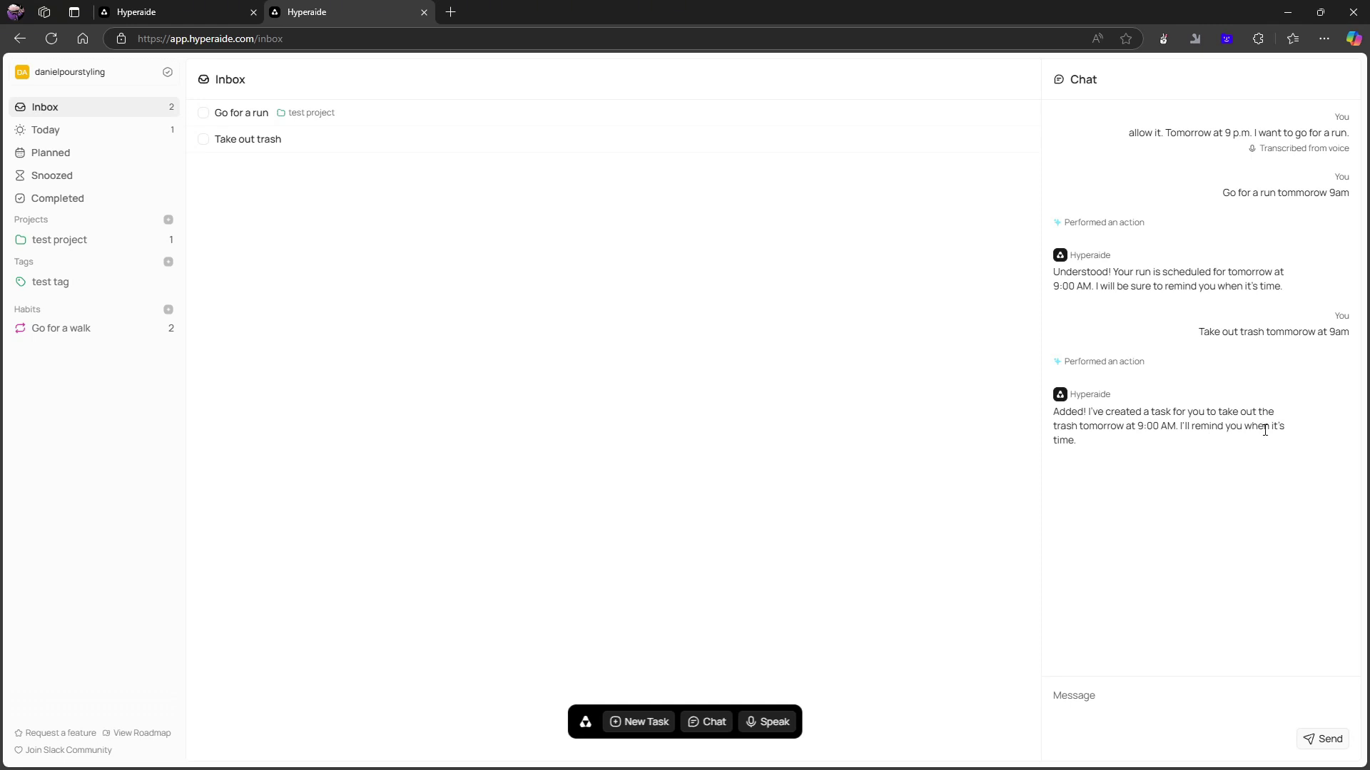
left_click(74, 155)
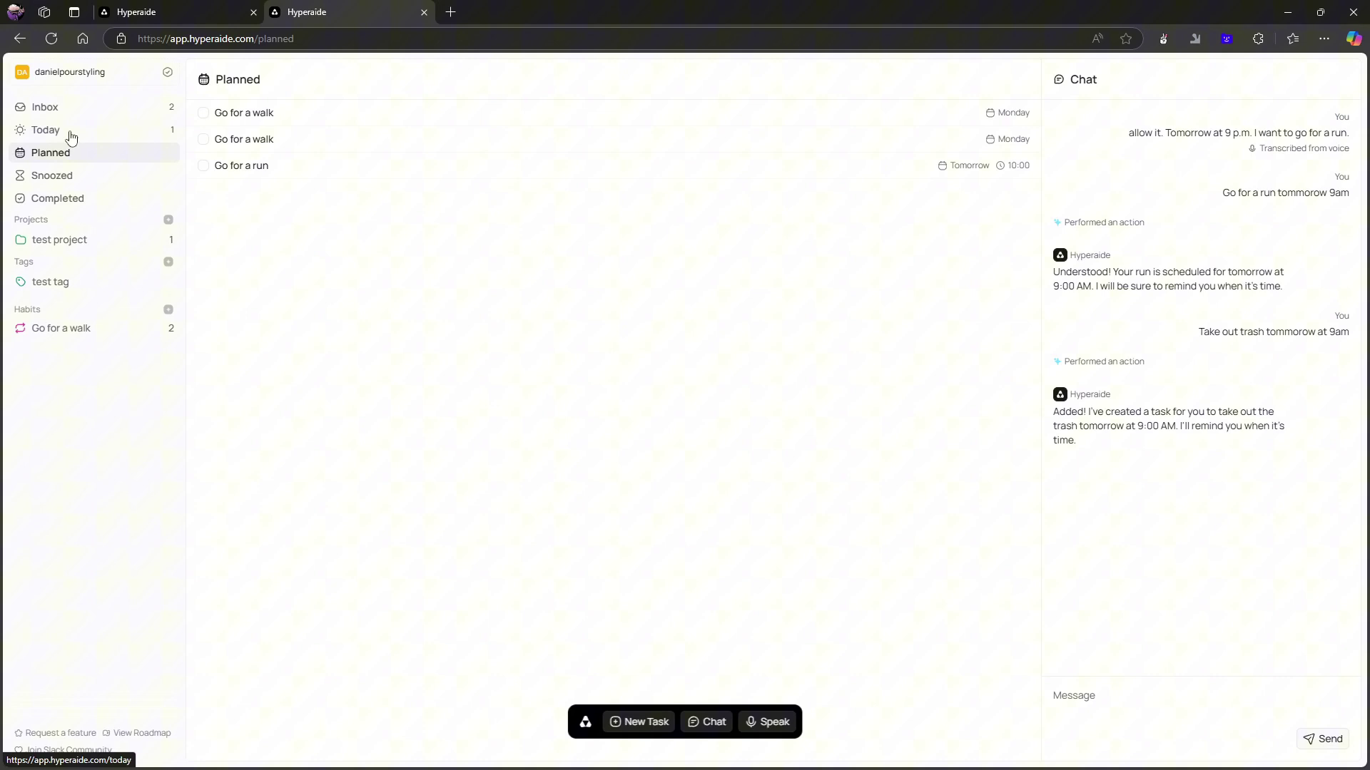
left_click(69, 134)
left_click(53, 37)
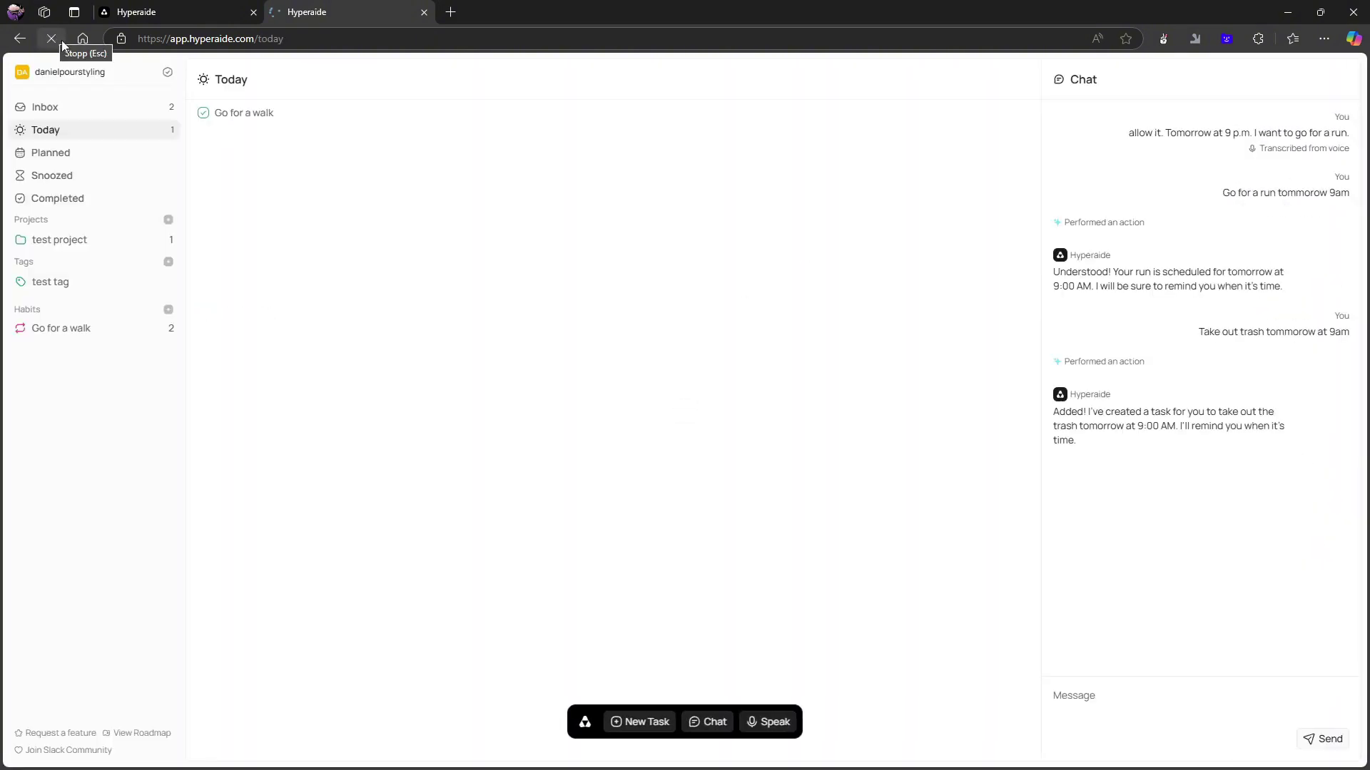
left_click(74, 154)
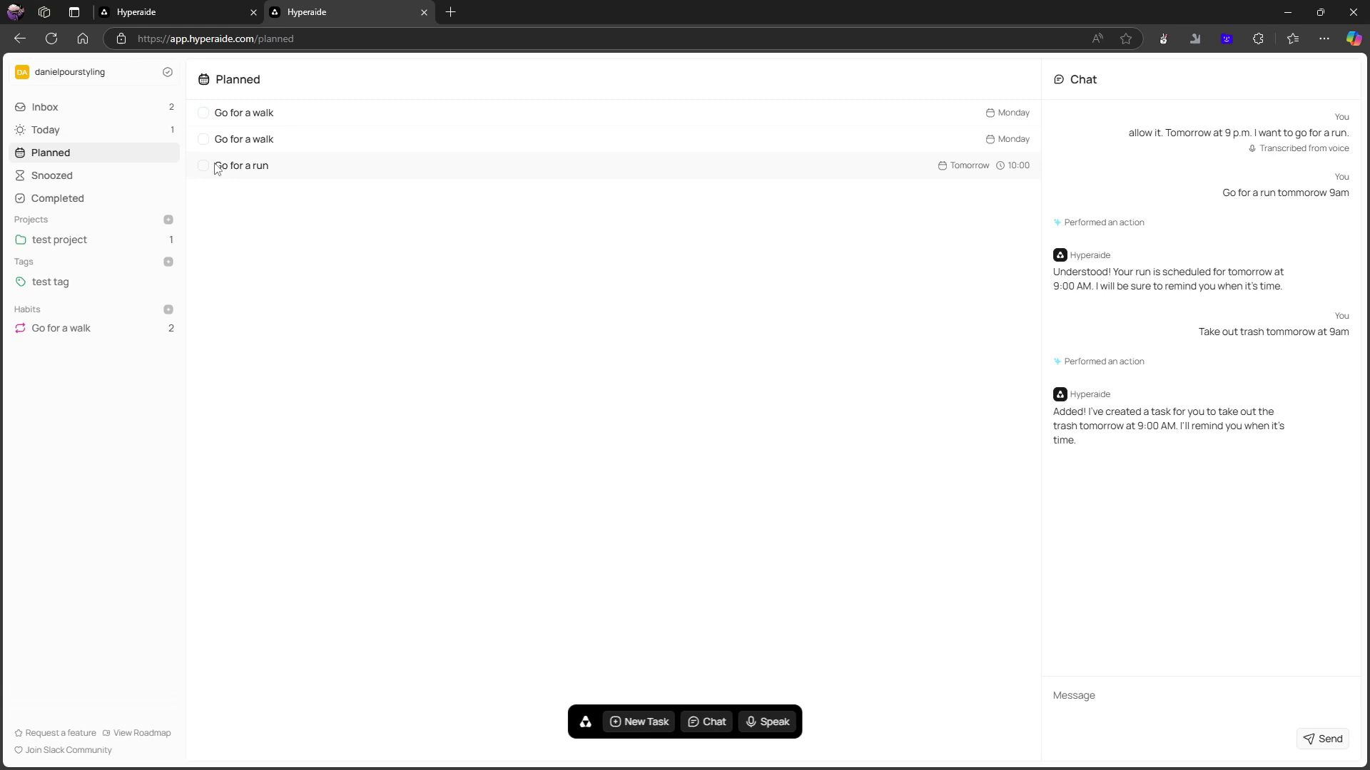
left_click(55, 108)
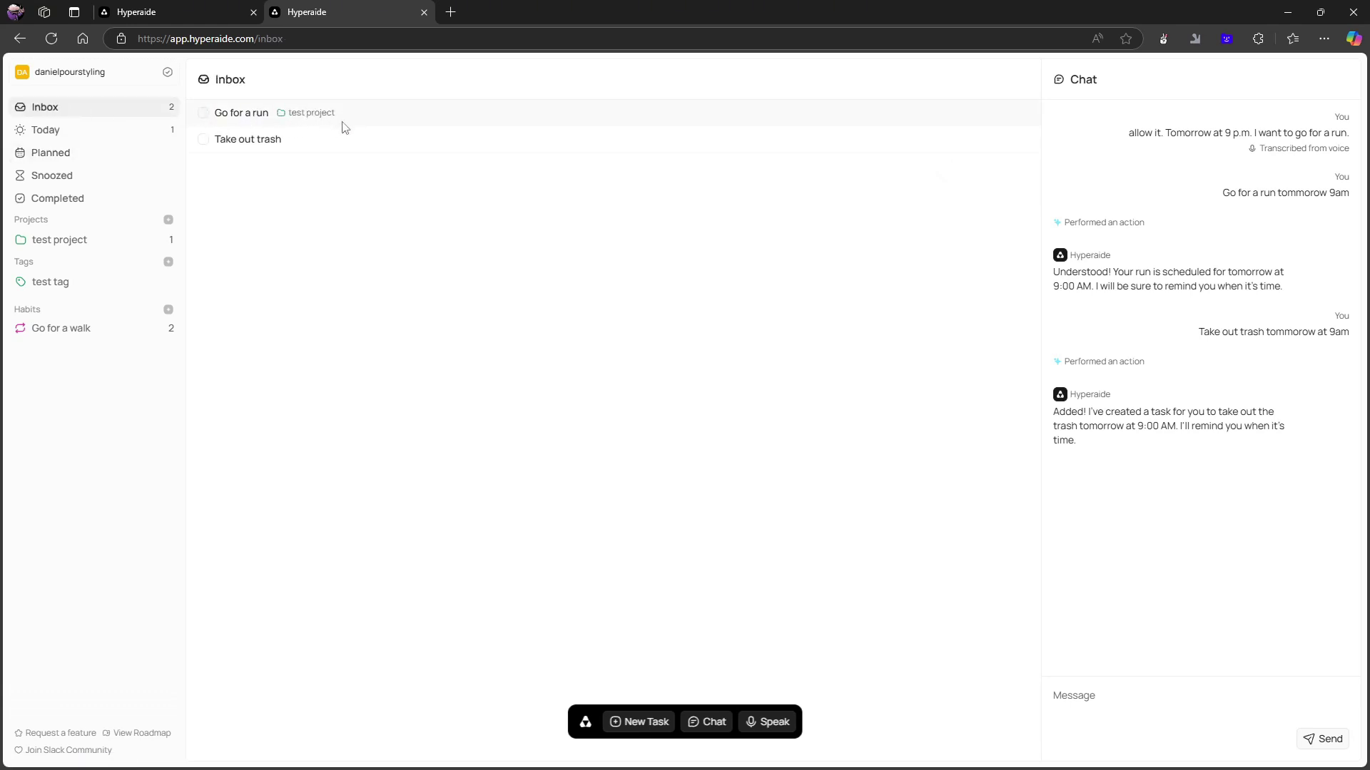
left_click(244, 142)
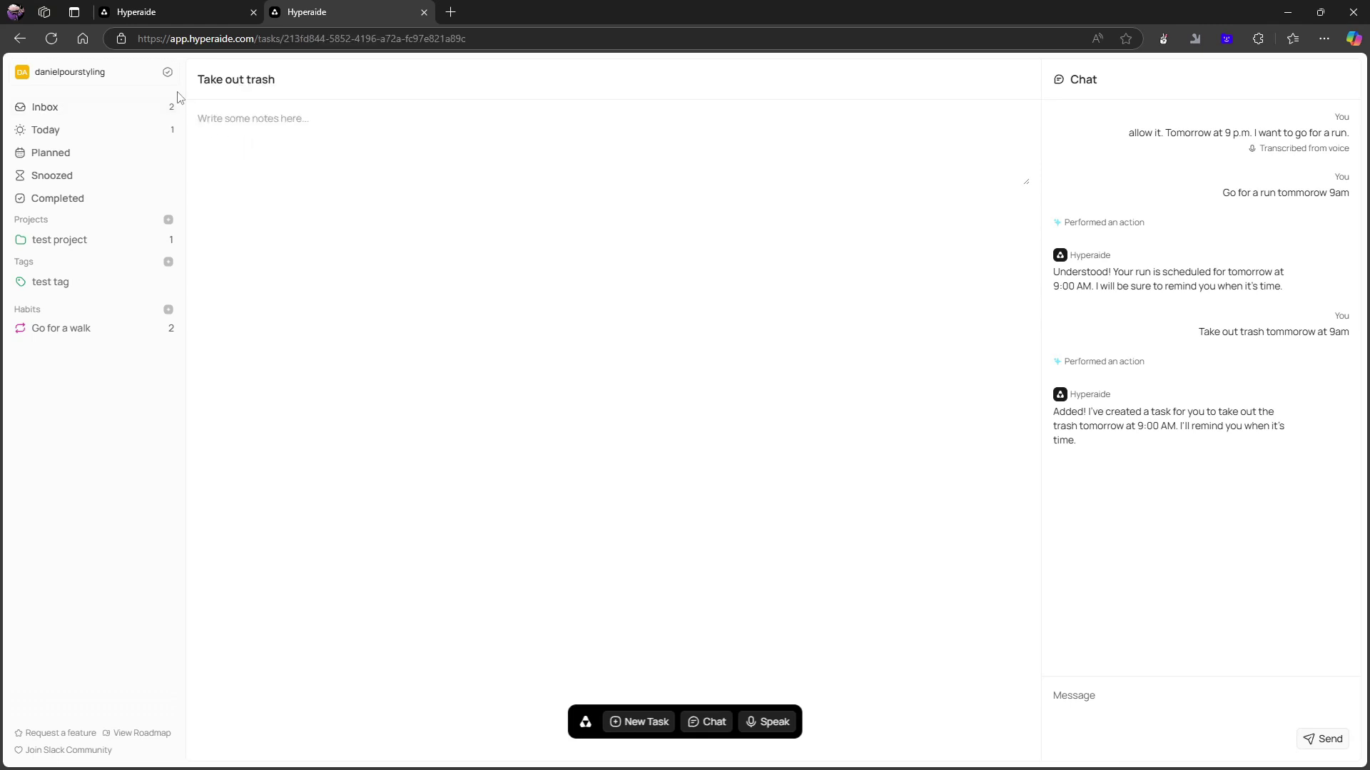
key("alt+Left")
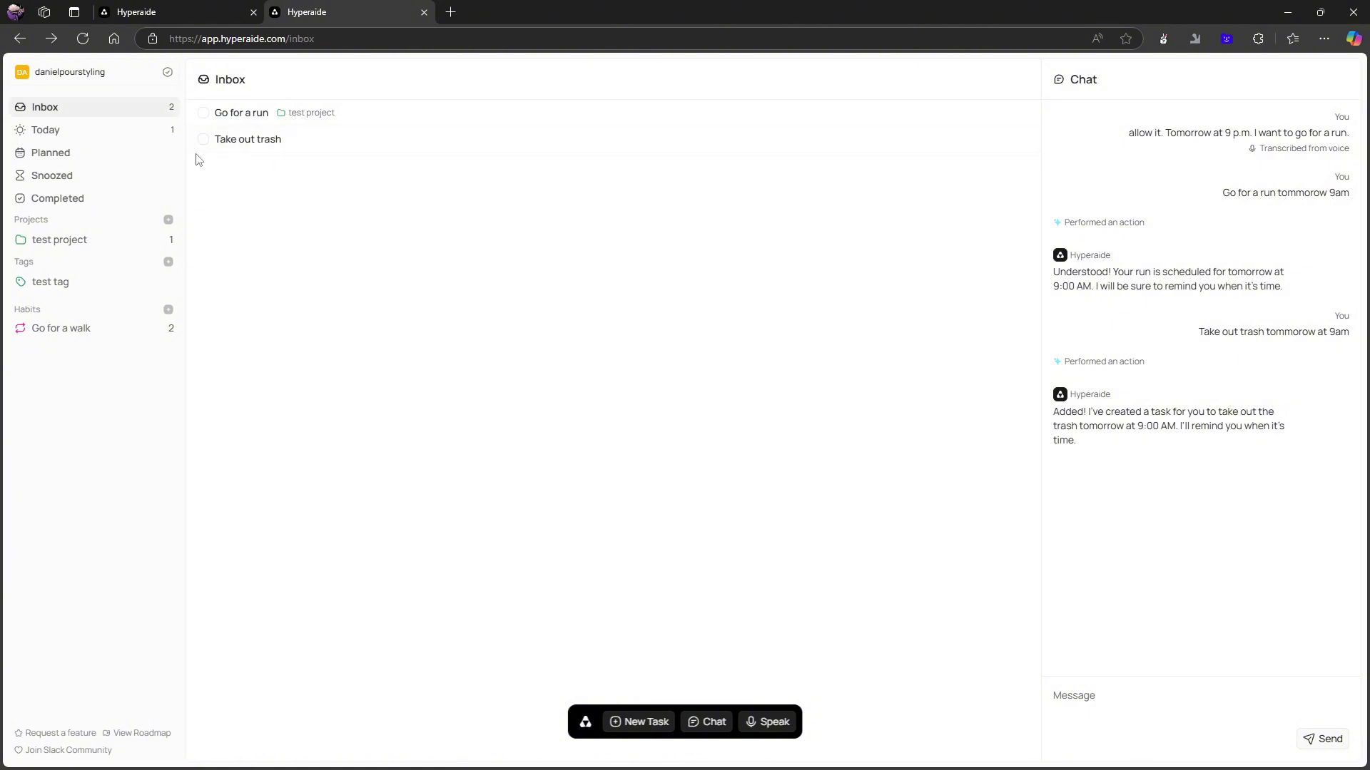
left_click(104, 134)
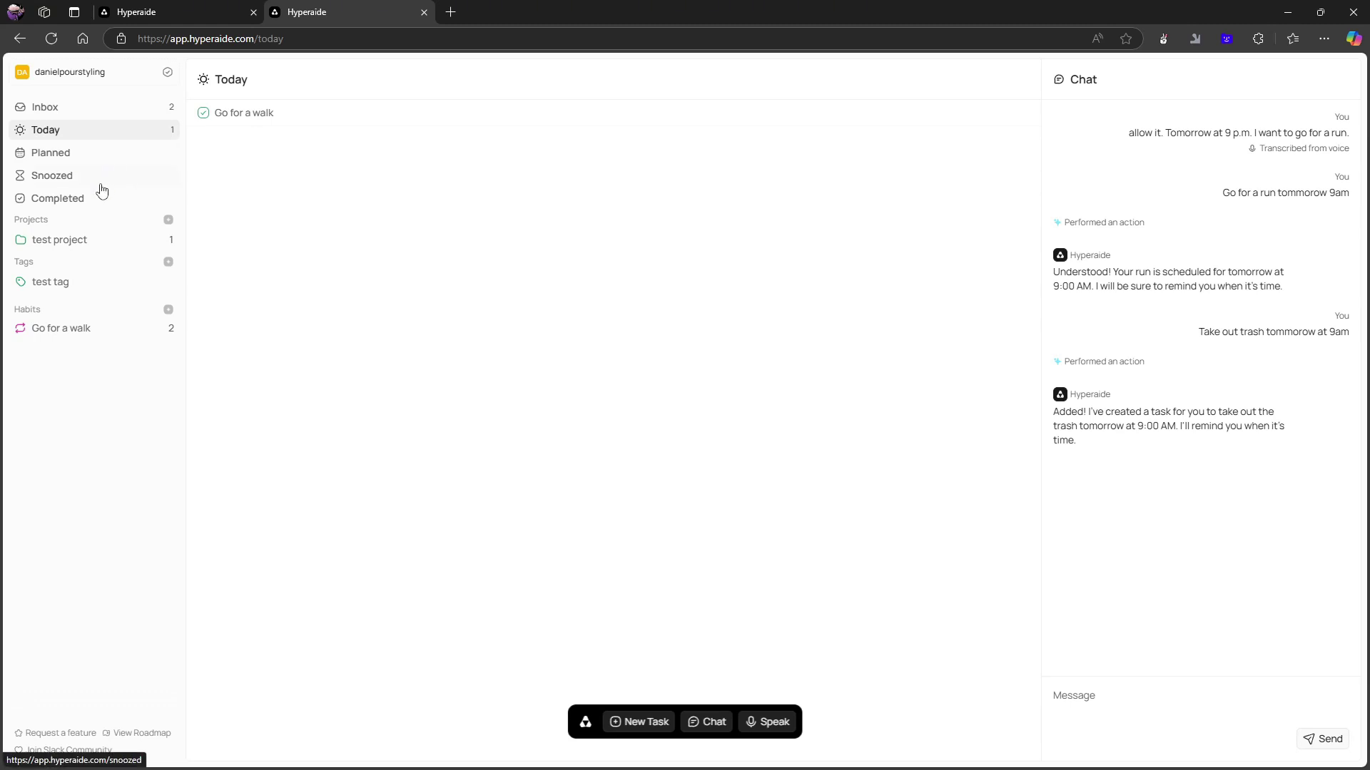
left_click(78, 178)
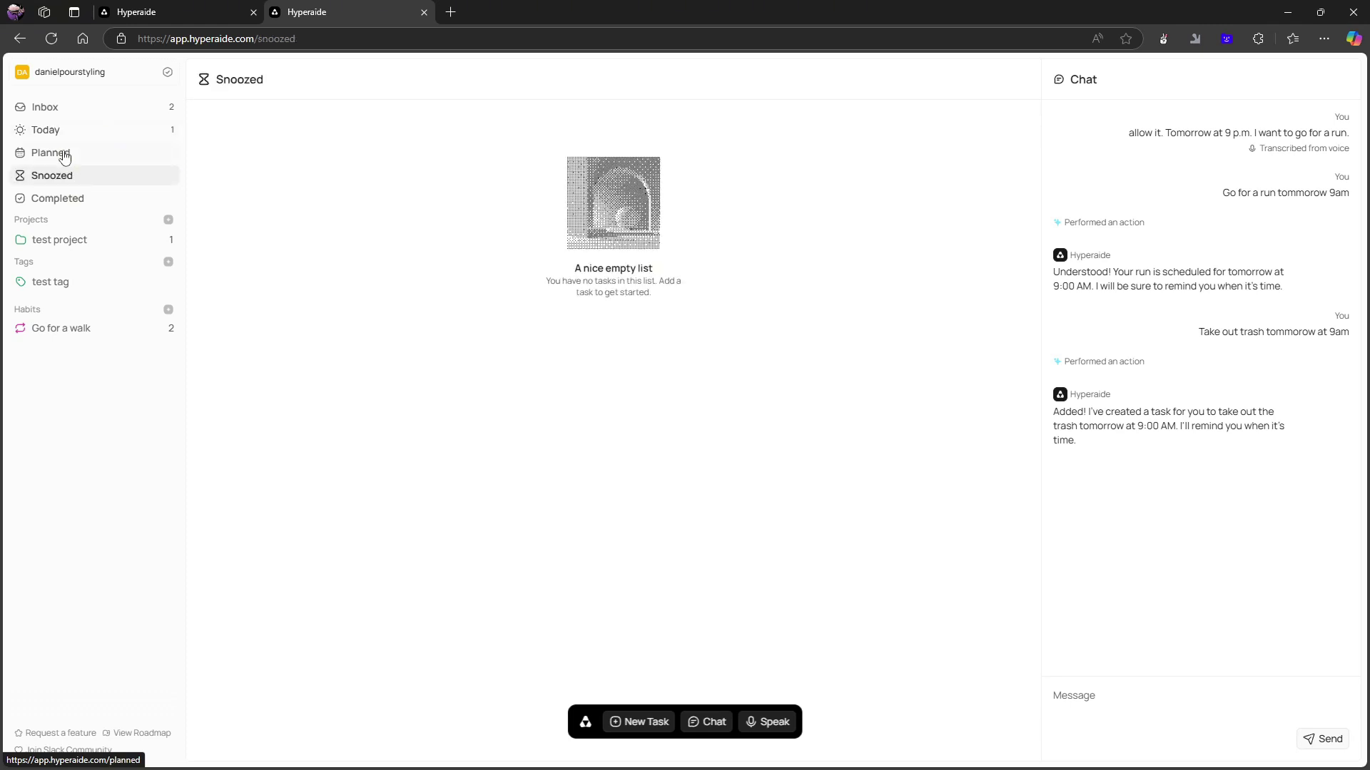
left_click(64, 155)
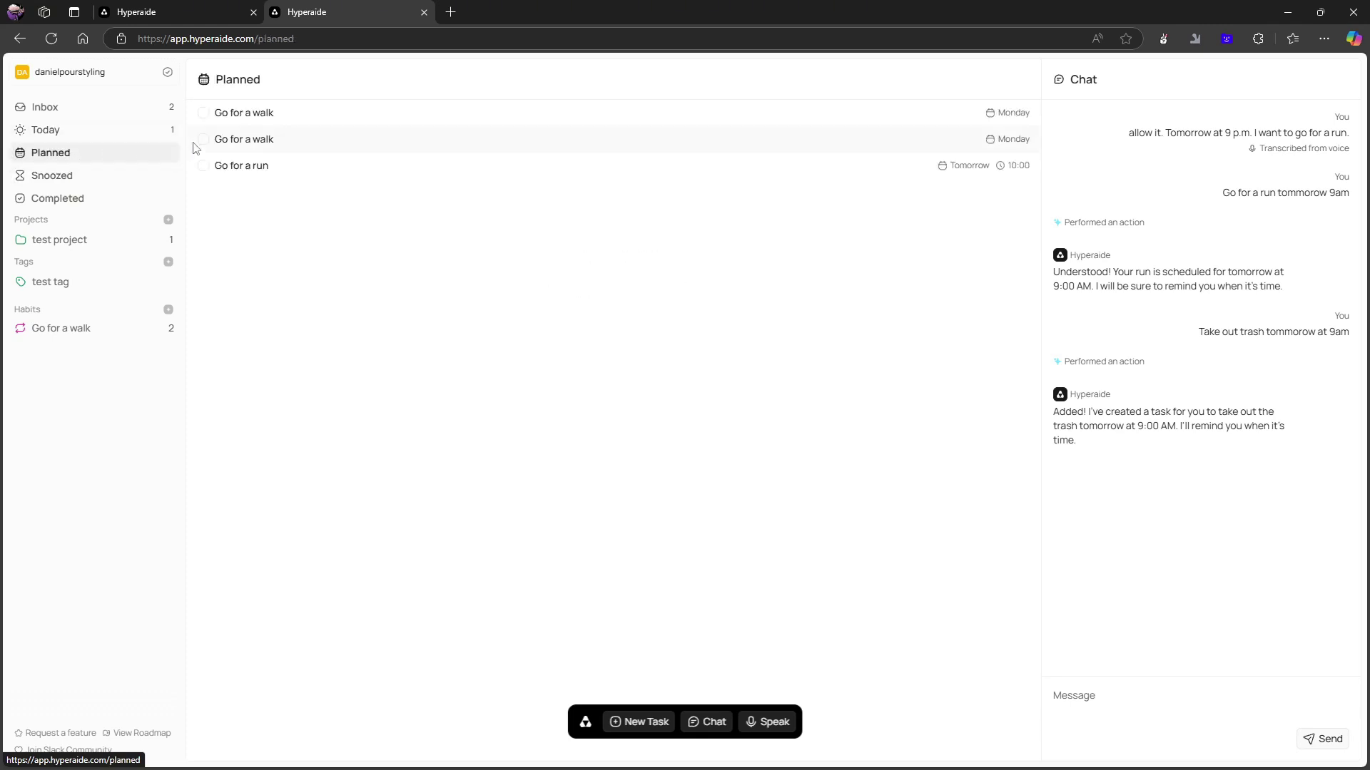
left_click(112, 203)
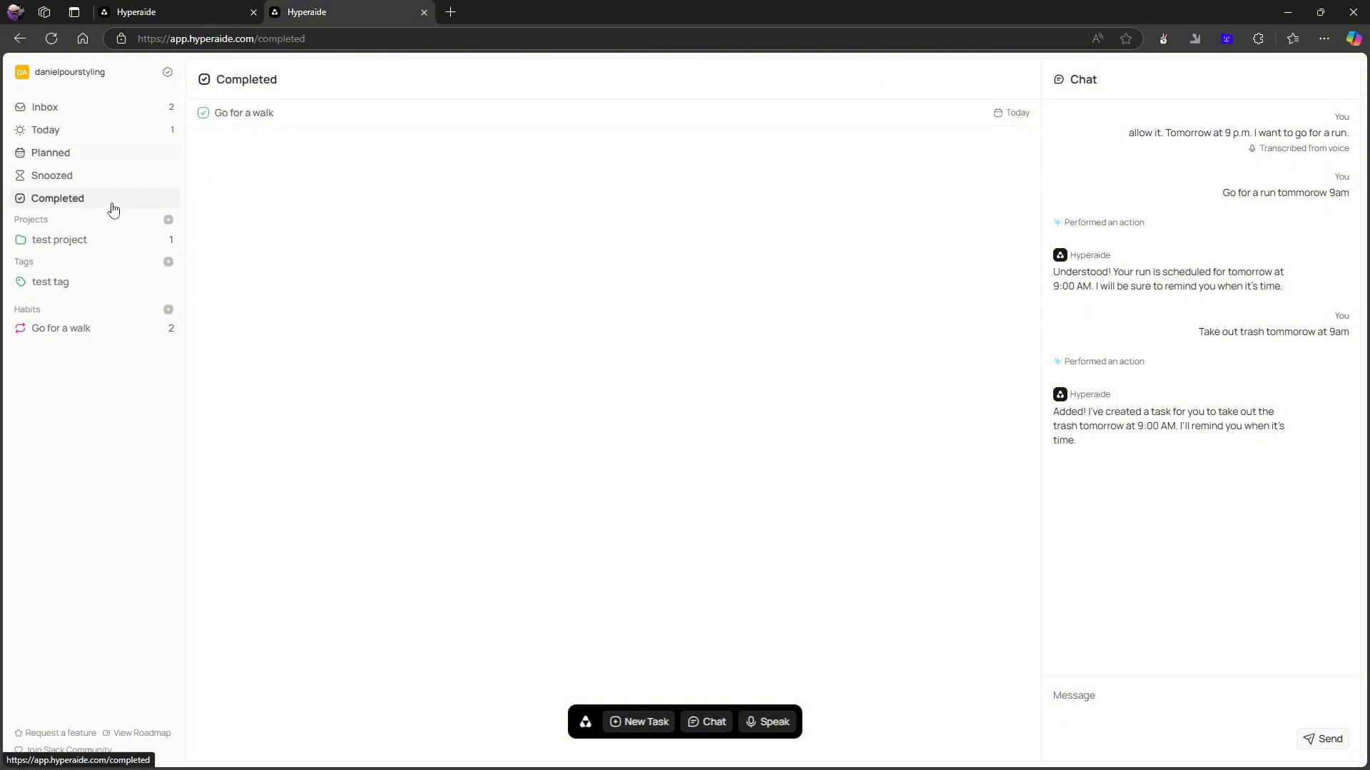
left_click(83, 115)
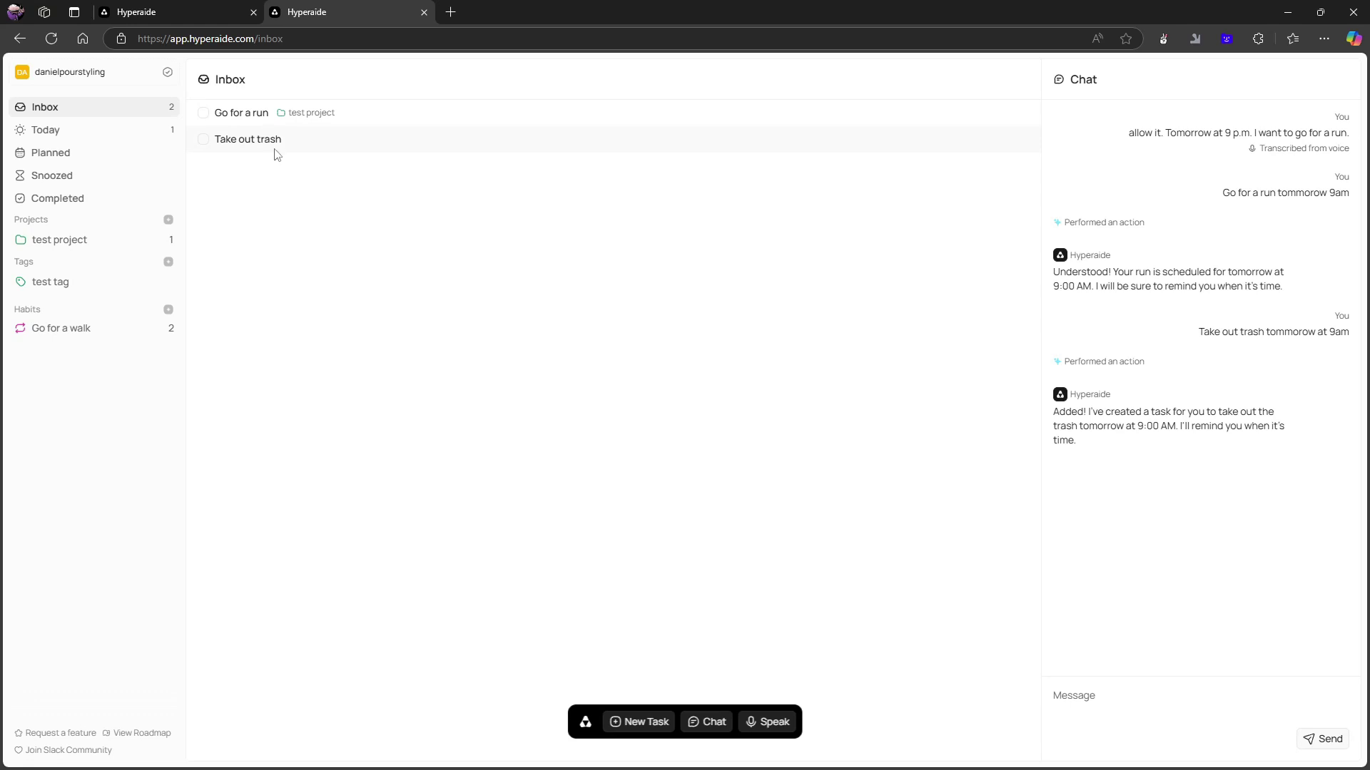
Check off Go for a run and confirm it appears under Completed.
left_click(72, 199)
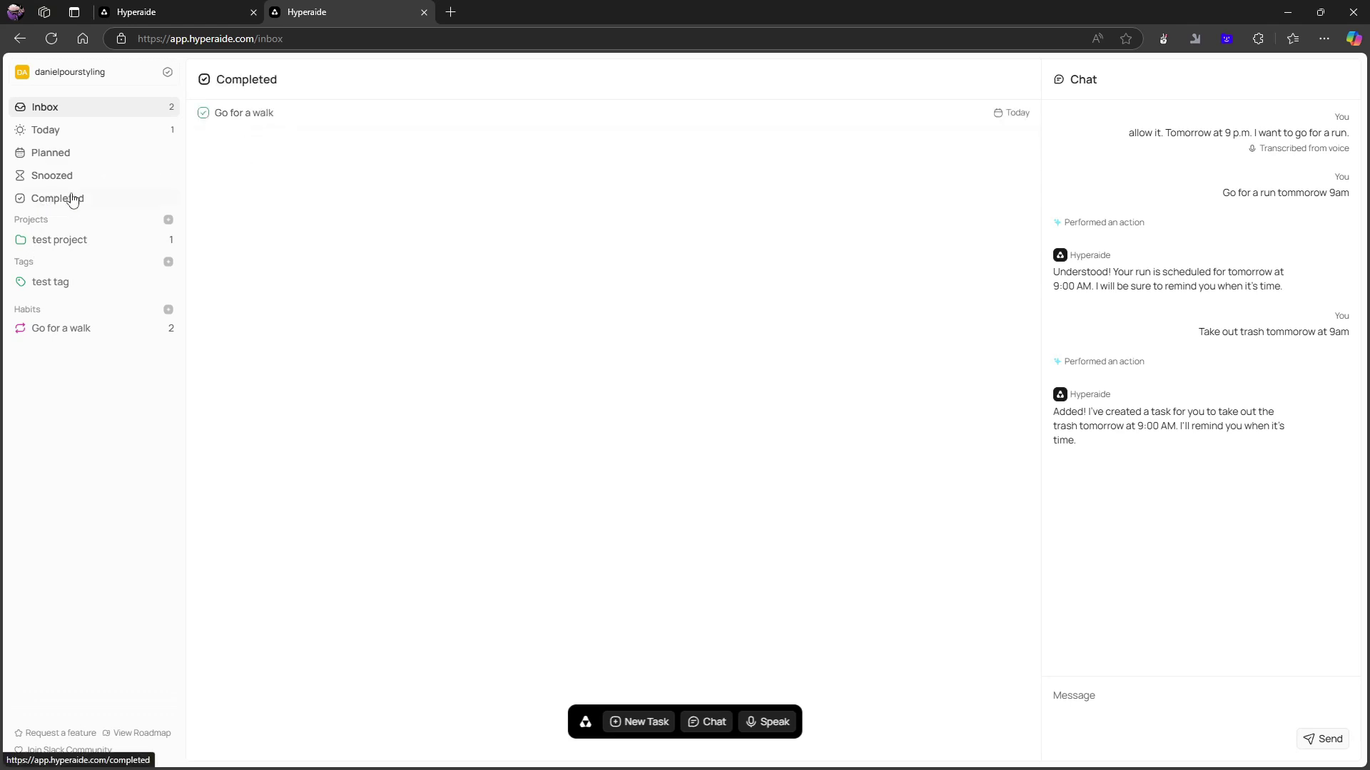
left_click(135, 115)
left_click(203, 112)
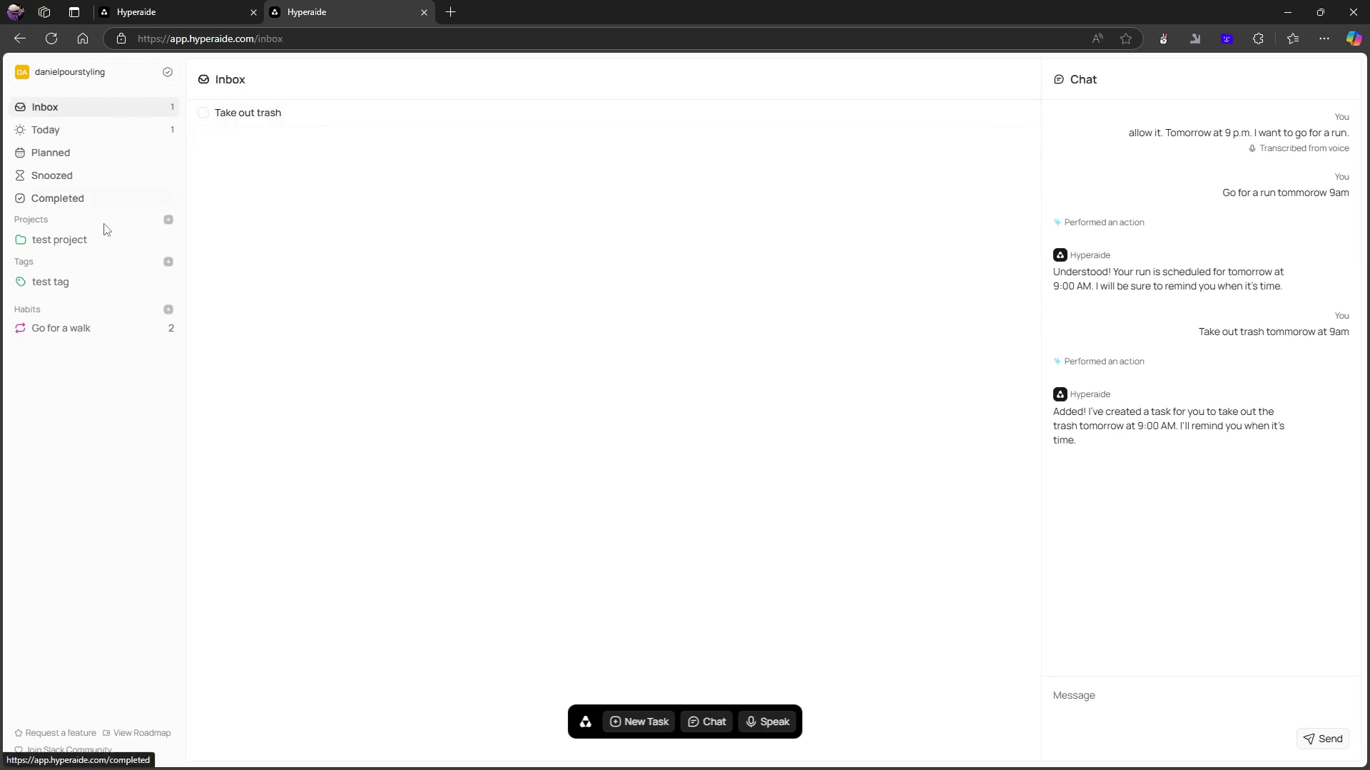
left_click(83, 202)
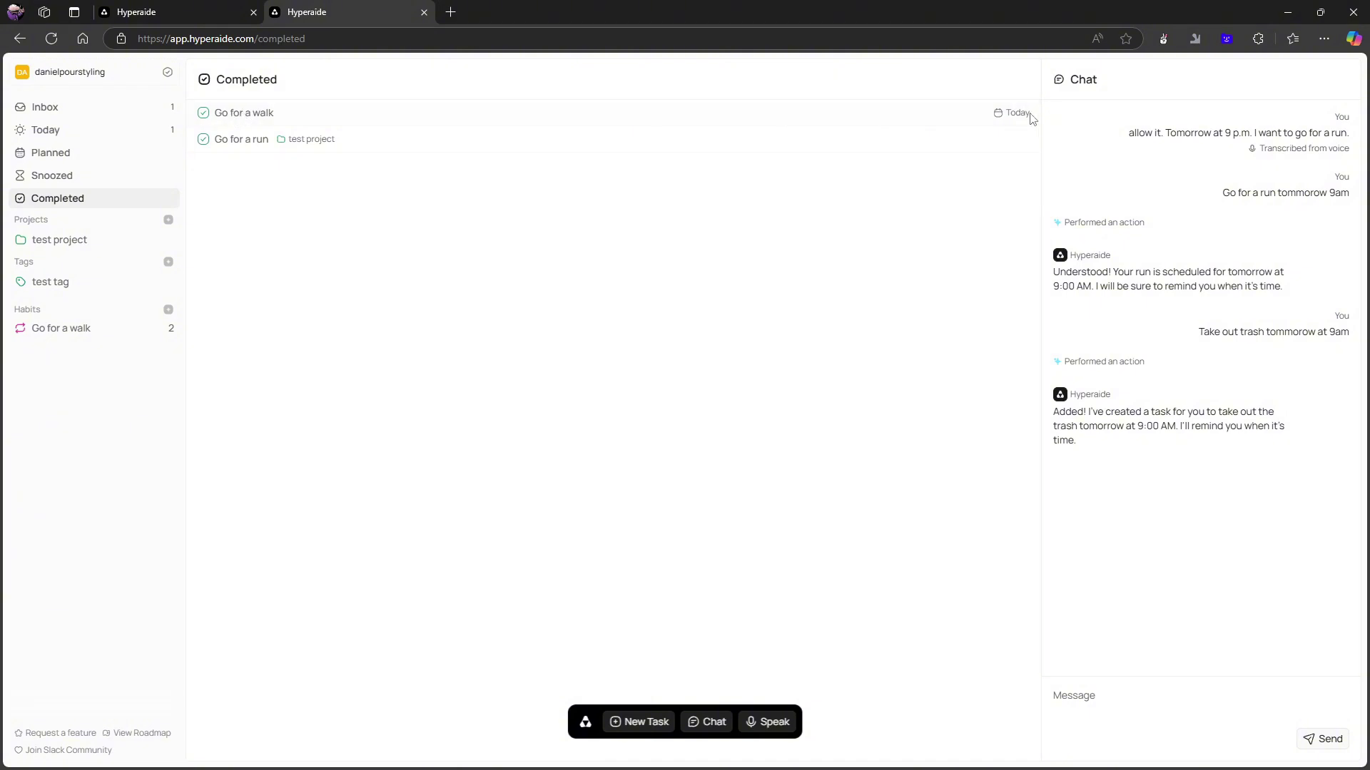
left_click(79, 116)
left_click(74, 129)
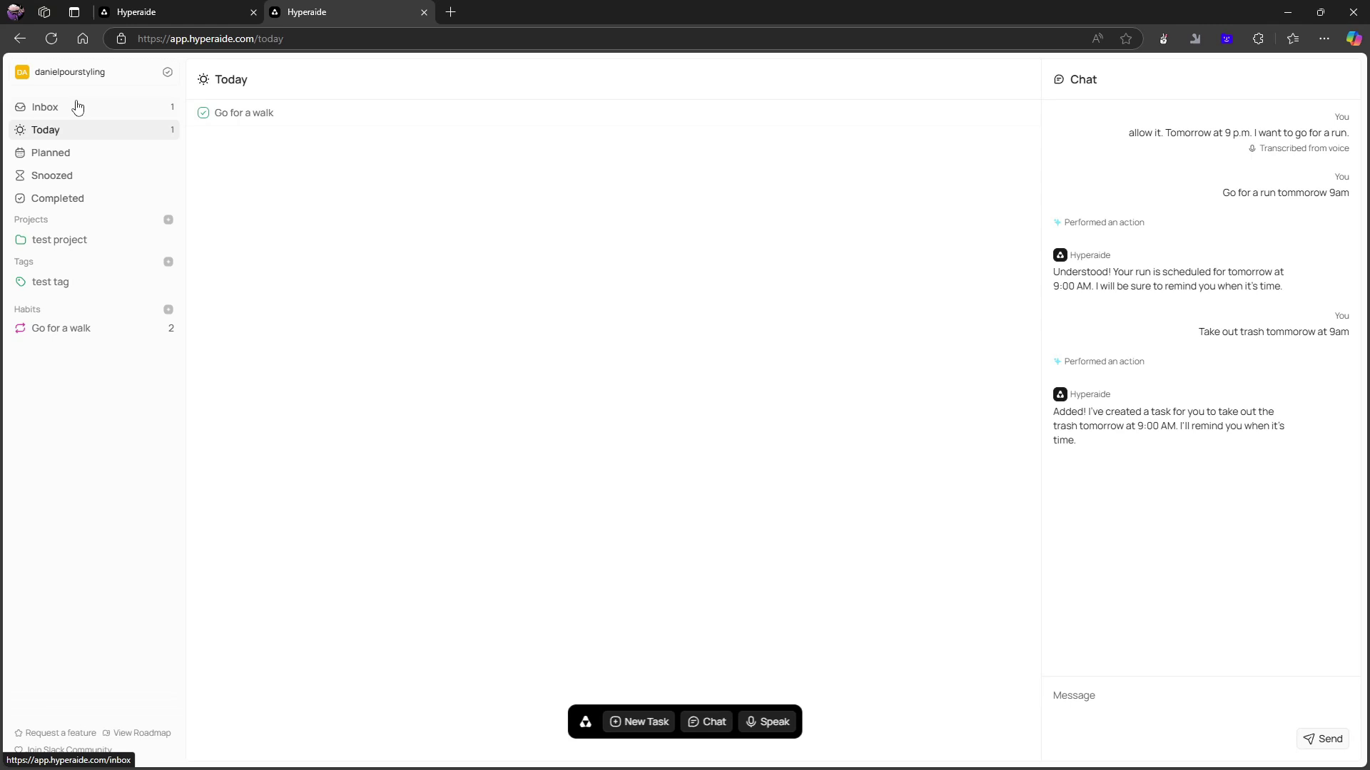
left_click(78, 108)
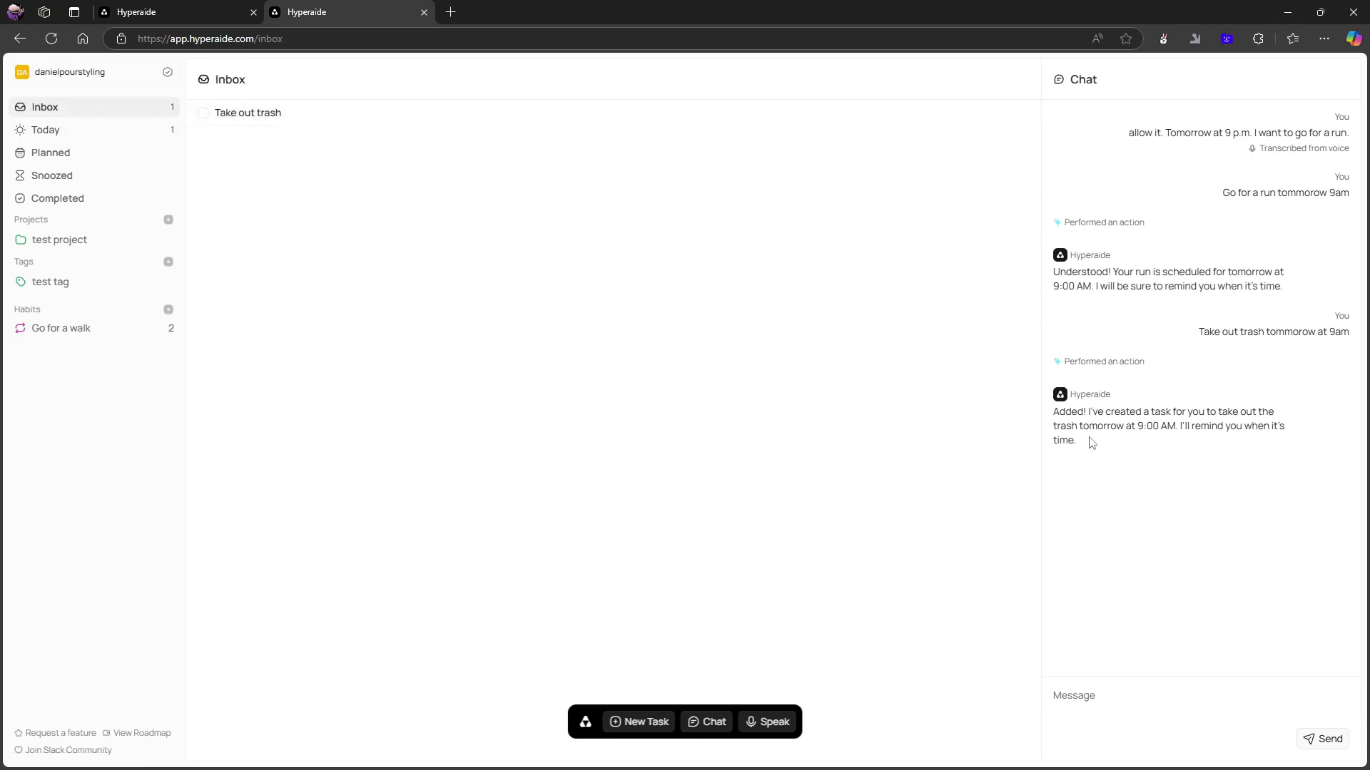
Send 'meeting tommorow at 8.39 am' to the assistant and find Meeting in the Planned list.
left_click(1119, 693)
type("me")
type("eting tommorow at 8.39")
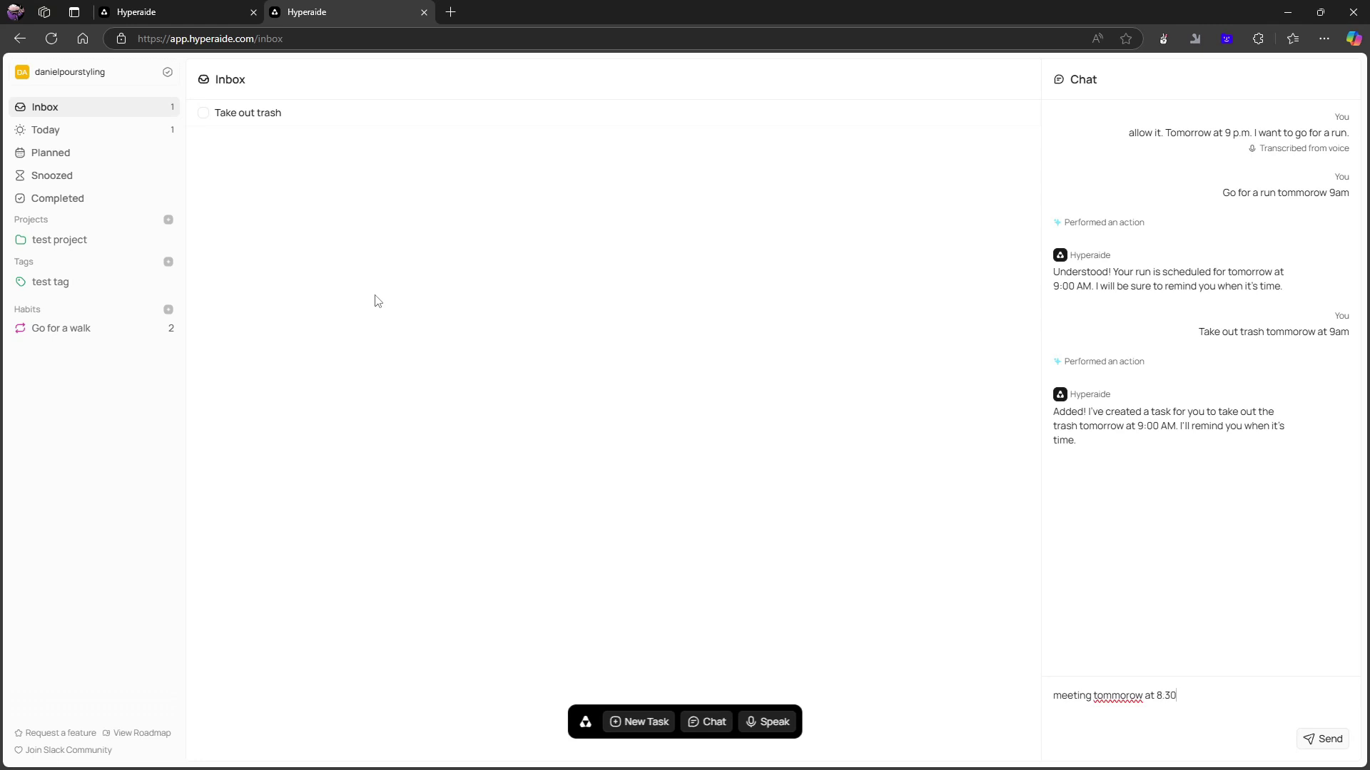
type(" am")
key("Return")
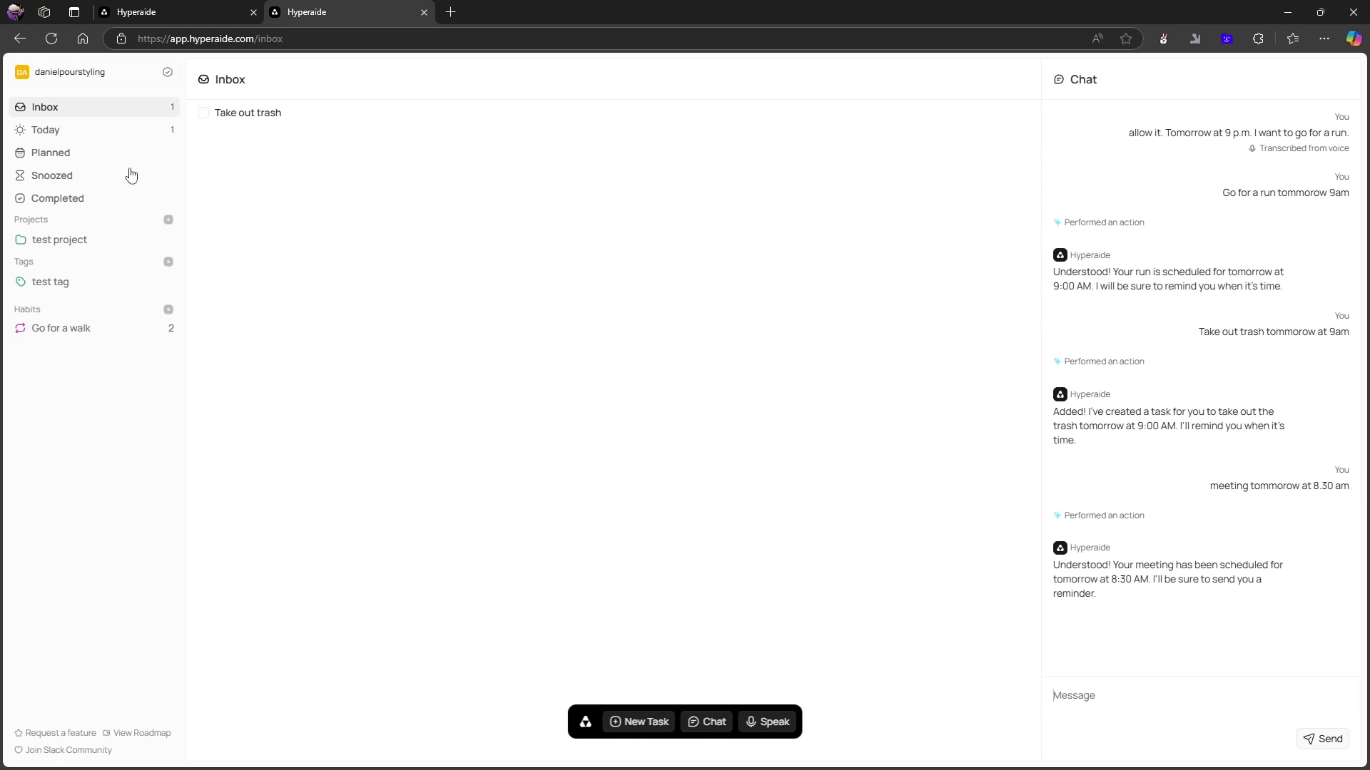
left_click(88, 131)
left_click(86, 111)
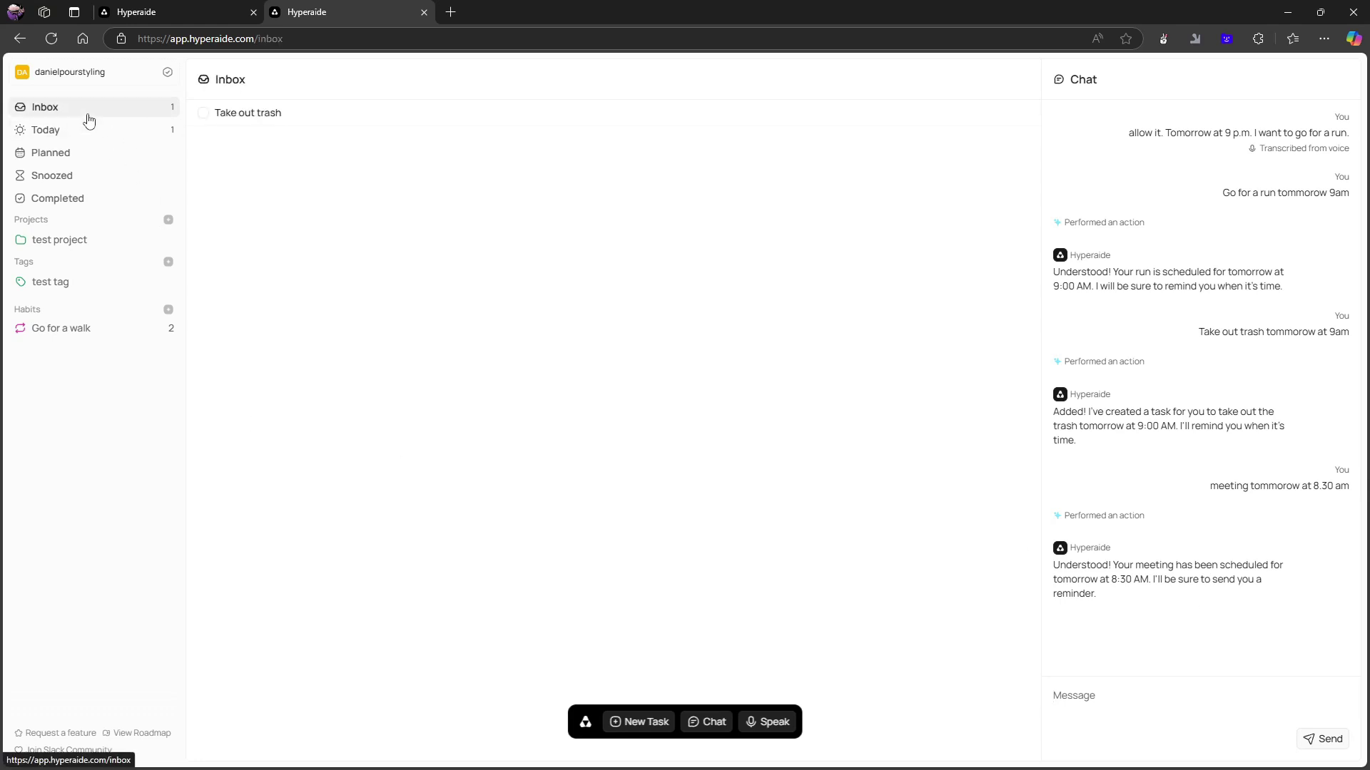
left_click(67, 156)
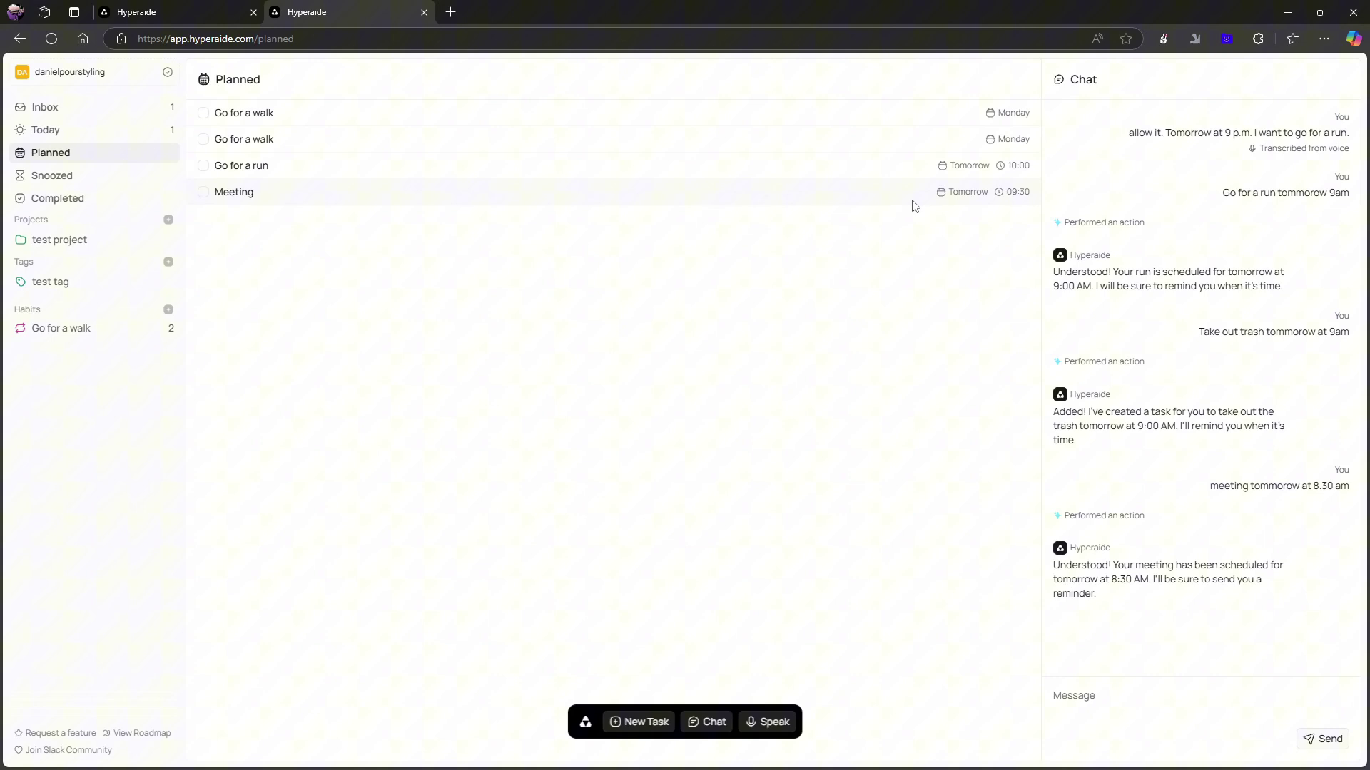
left_click(122, 107)
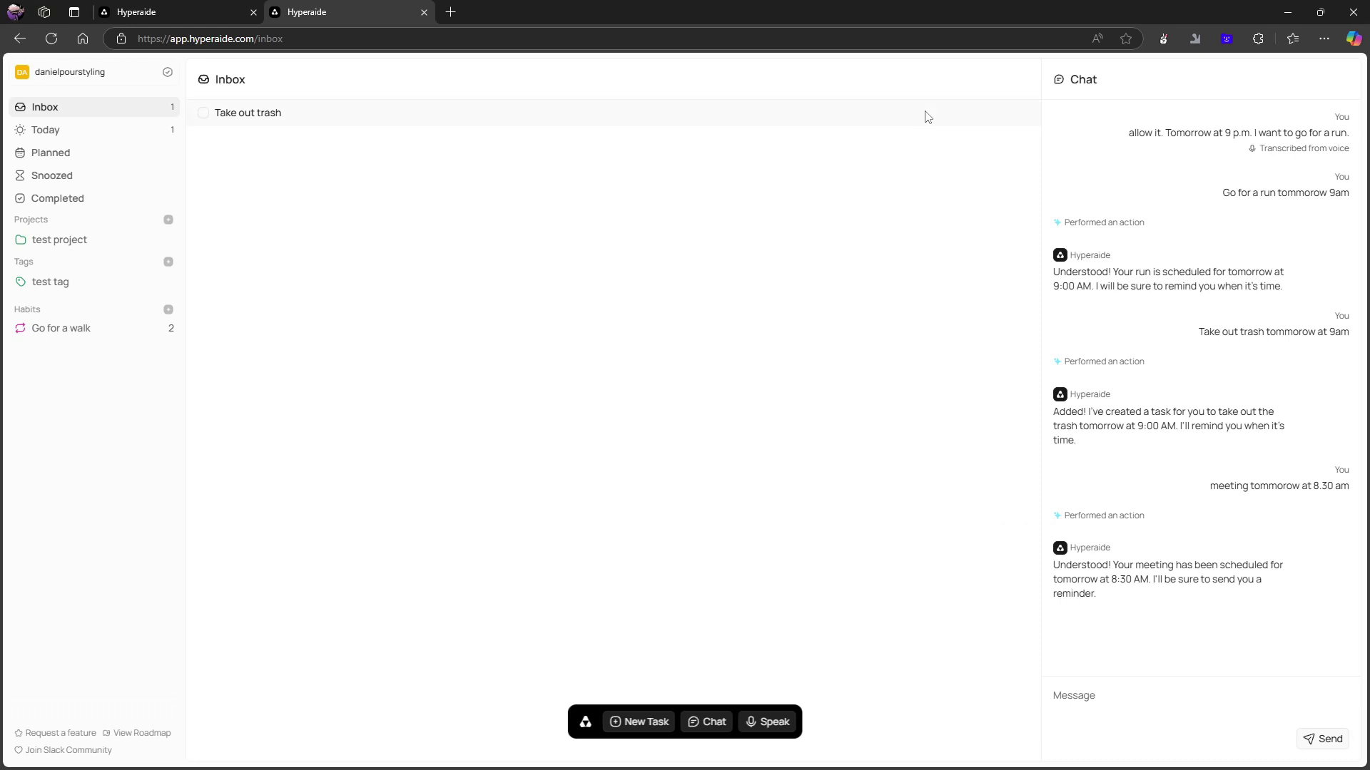
left_click(77, 154)
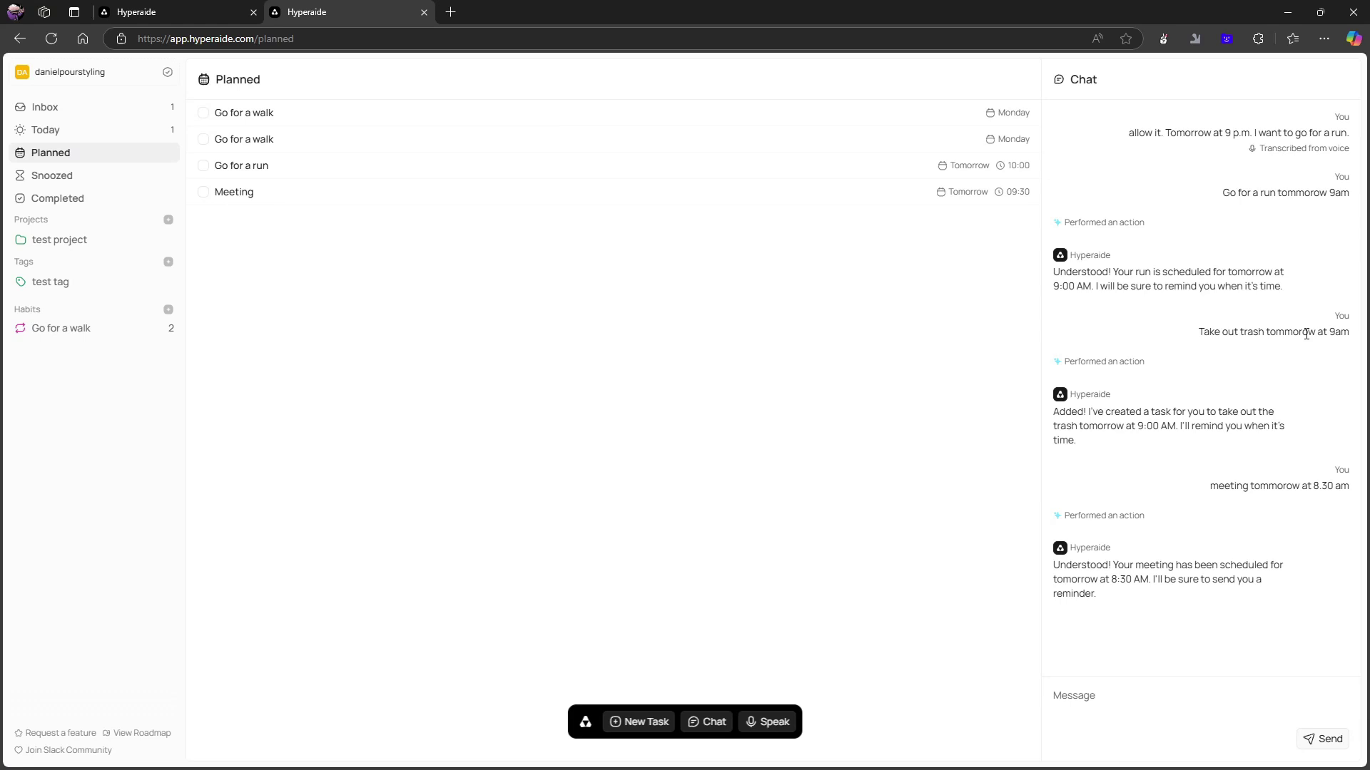